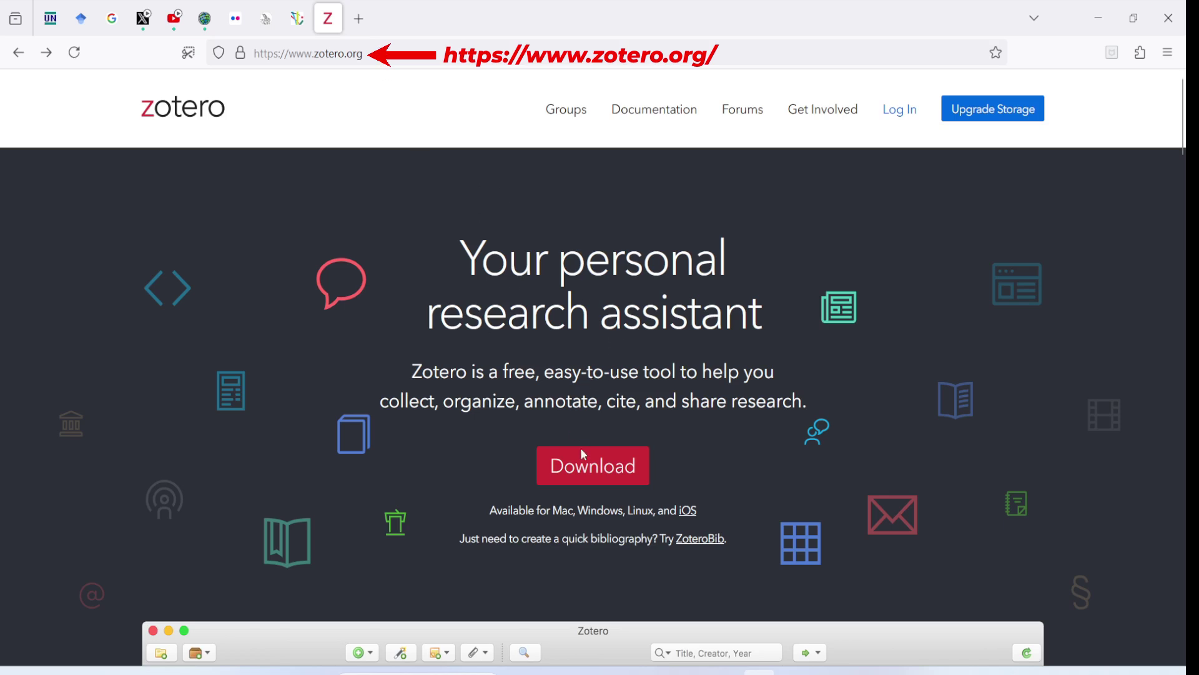
# - Download the Zotero 6 for Windows installer from the Zotero site and list the downloads for other platforms
pyautogui.click(589, 466)
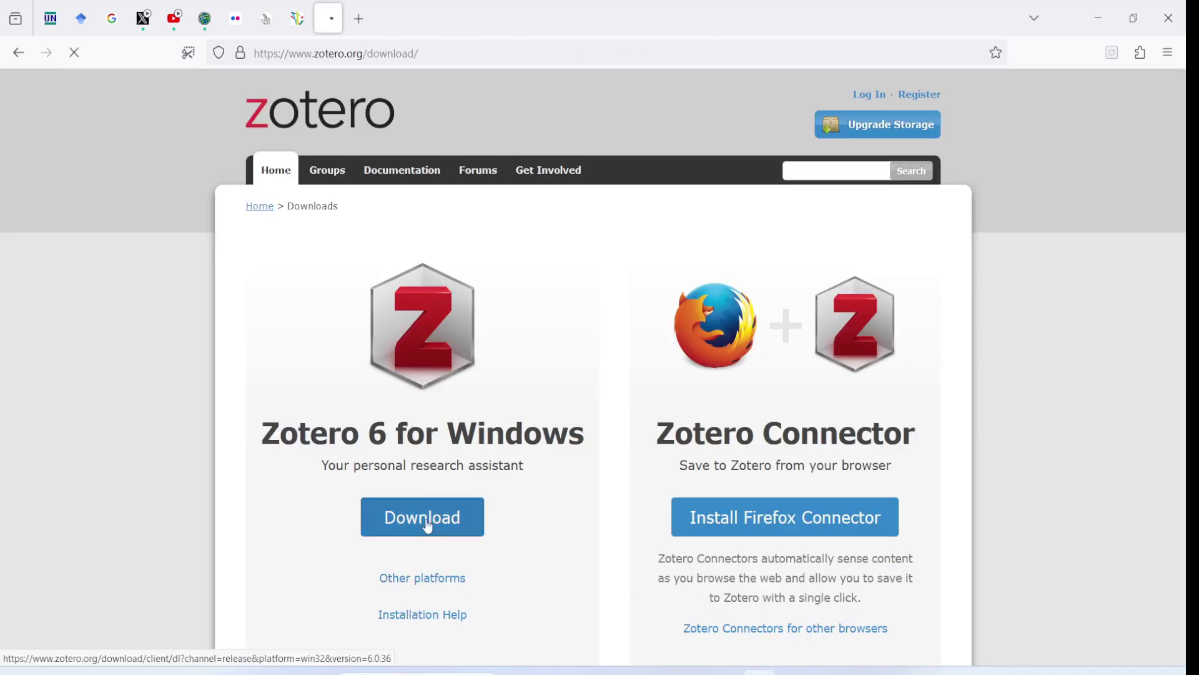
pyautogui.click(427, 525)
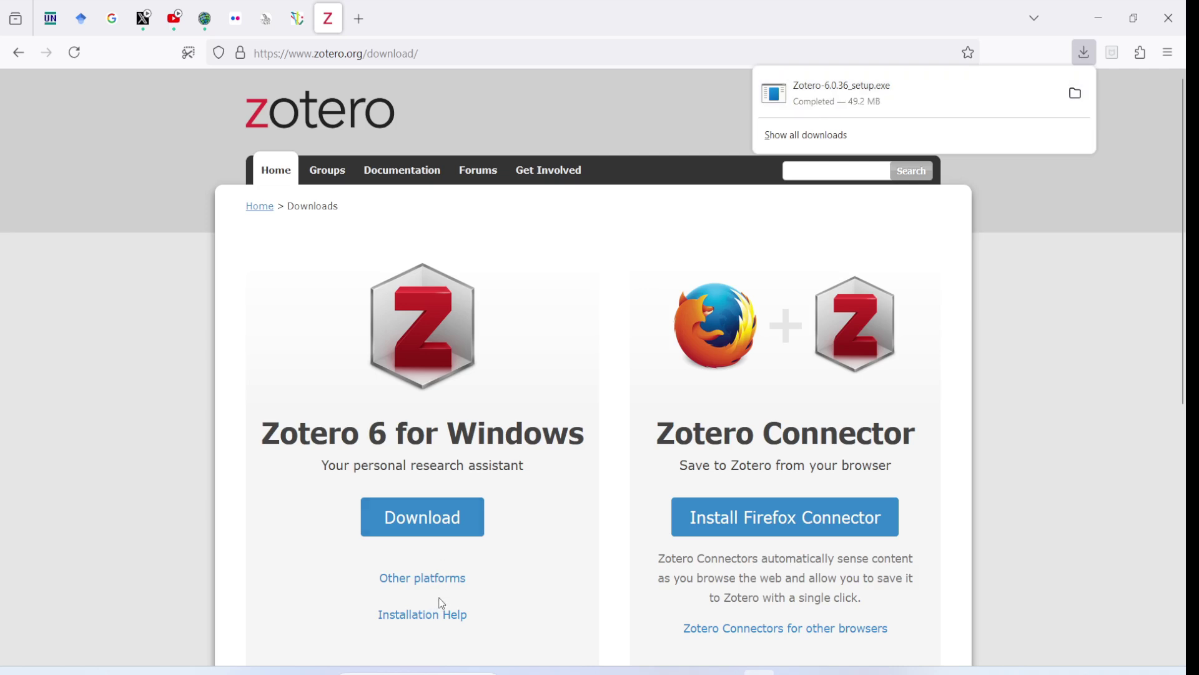
pyautogui.click(432, 579)
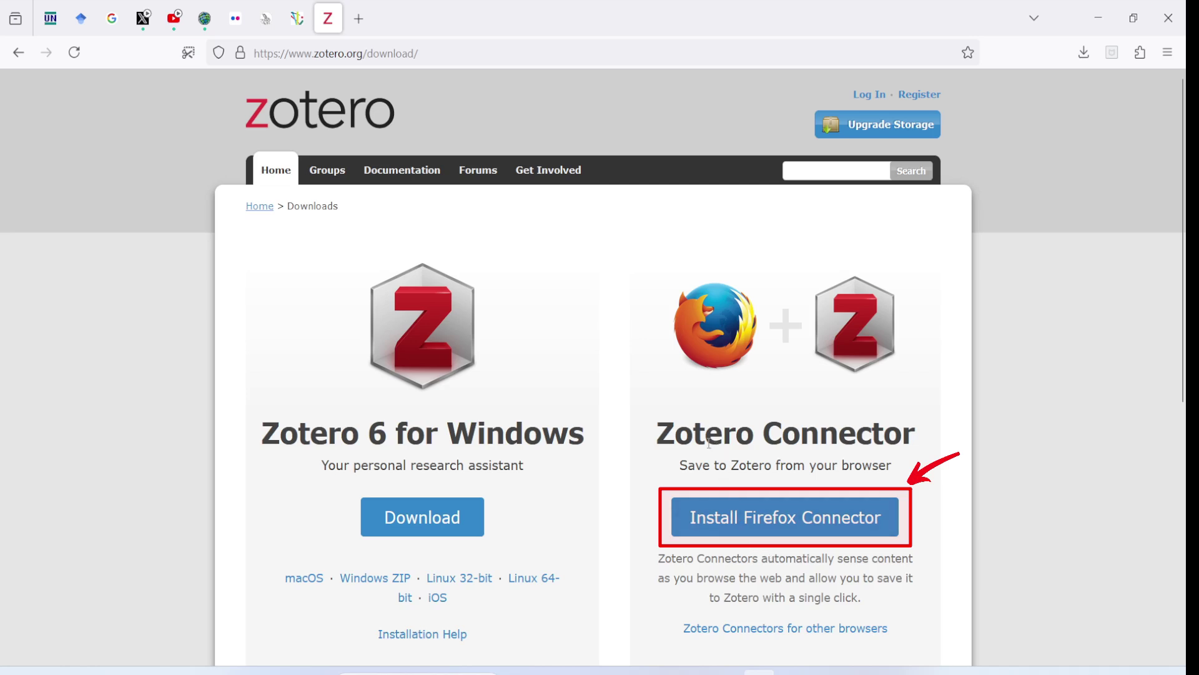
# - Install the Zotero Connector add-on for Firefox from the download page, allowing the requested permissions
pyautogui.click(777, 528)
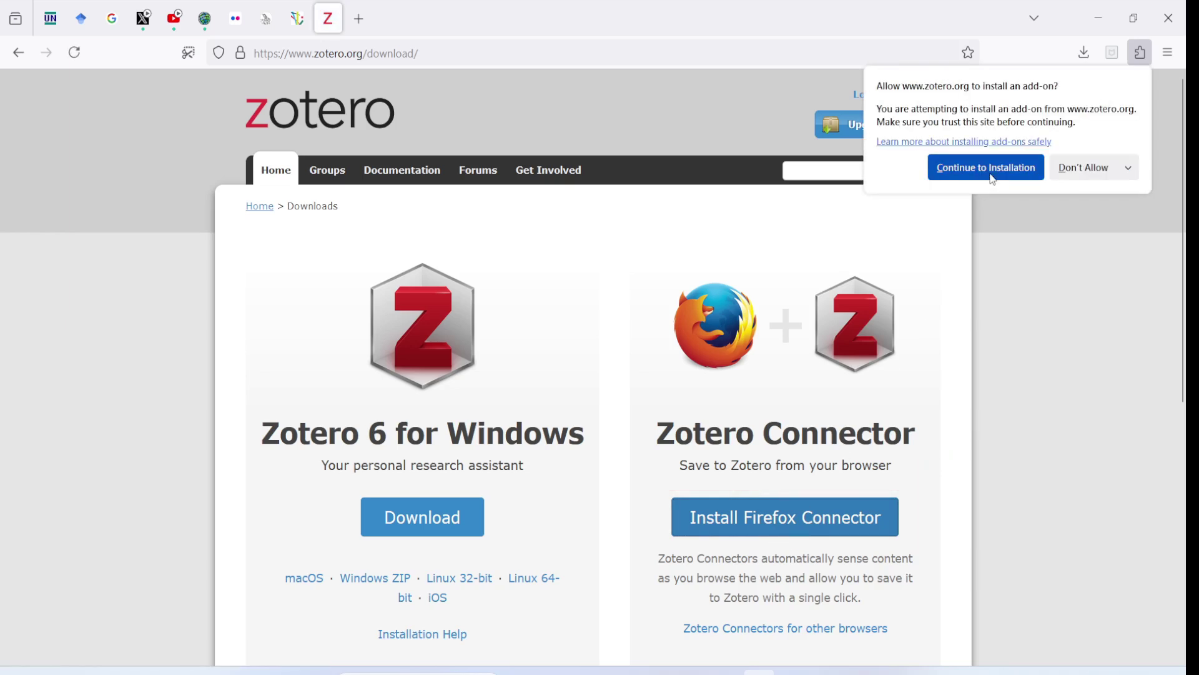
pyautogui.click(993, 180)
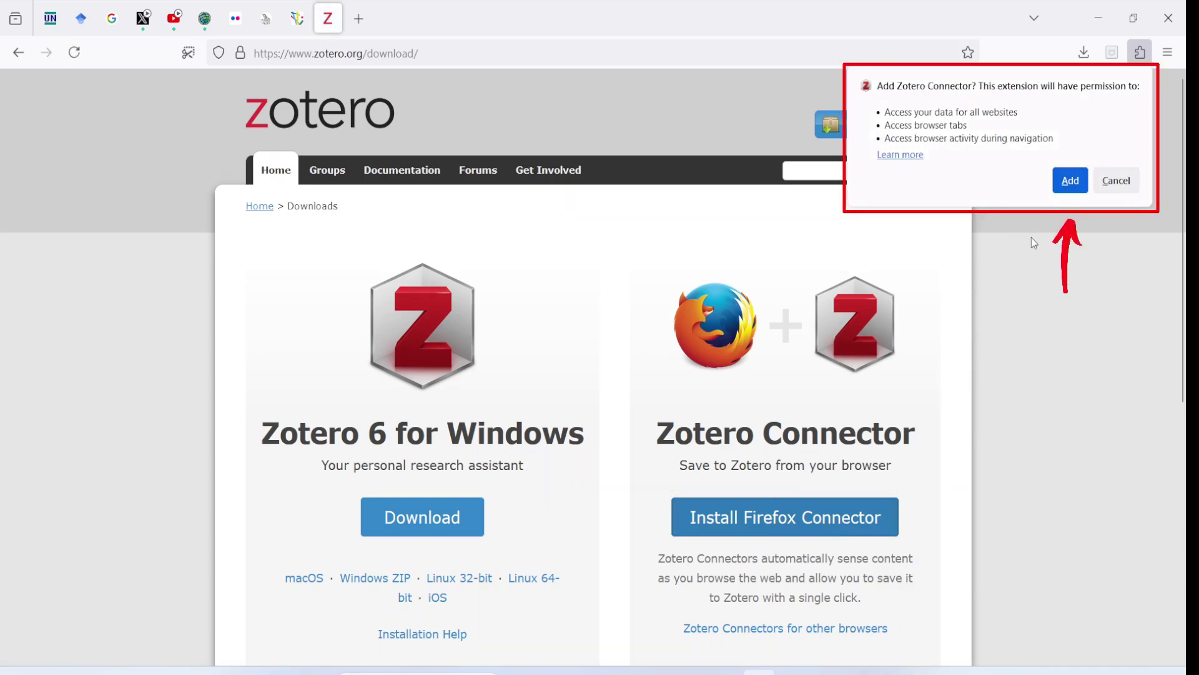
pyautogui.click(1070, 182)
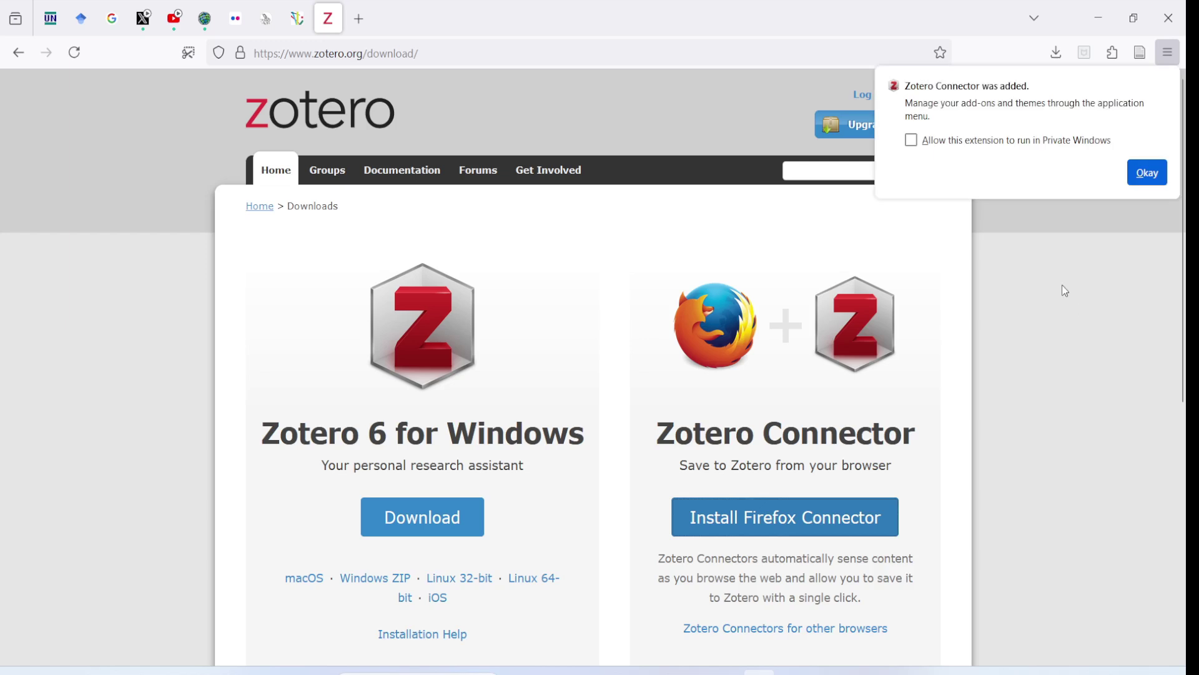
pyautogui.click(1145, 178)
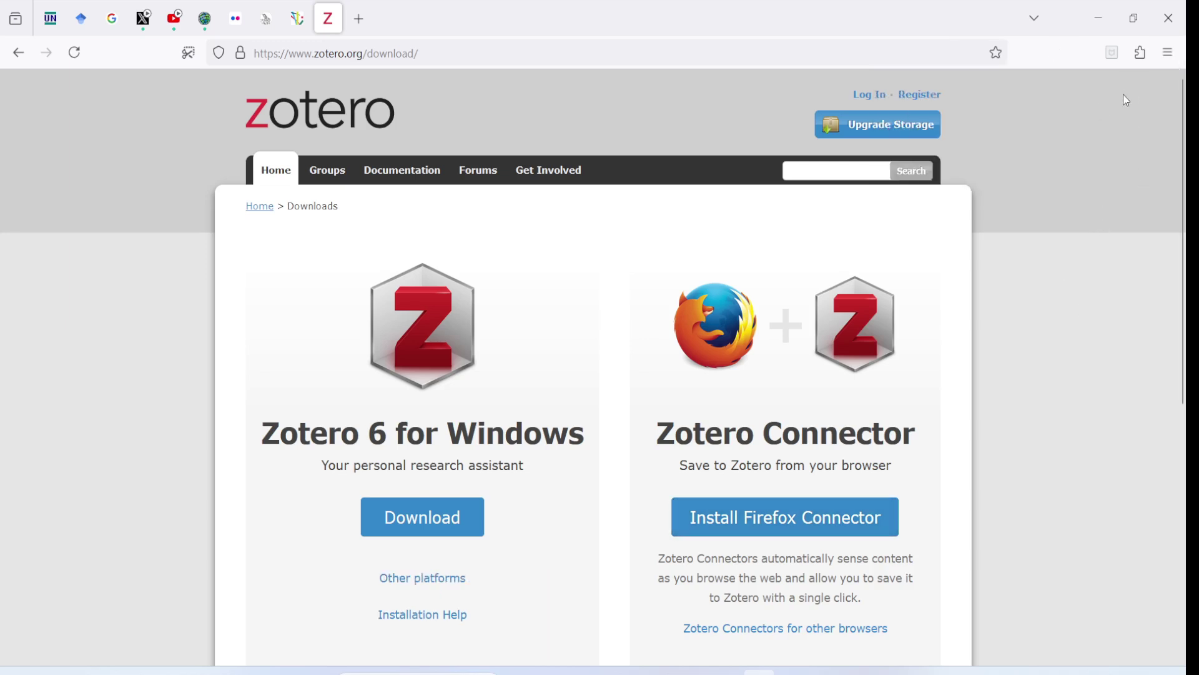
# - Pin the Zotero Connector extension to the Firefox toolbar
pyautogui.click(1142, 54)
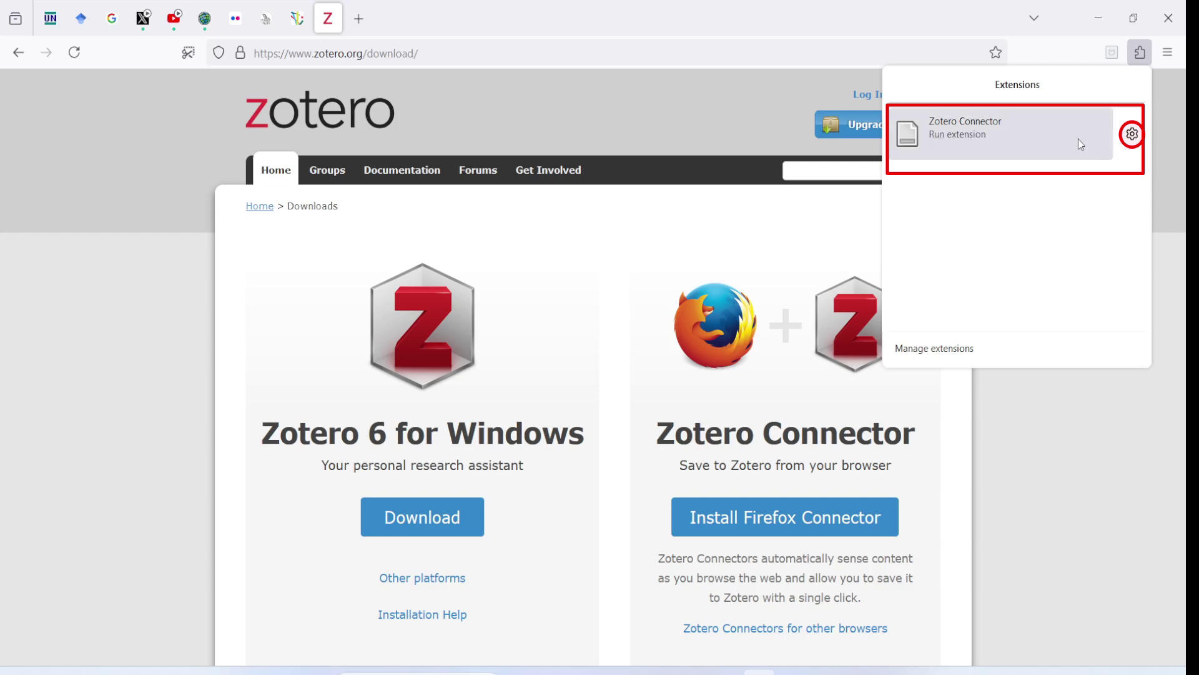
pyautogui.click(1132, 134)
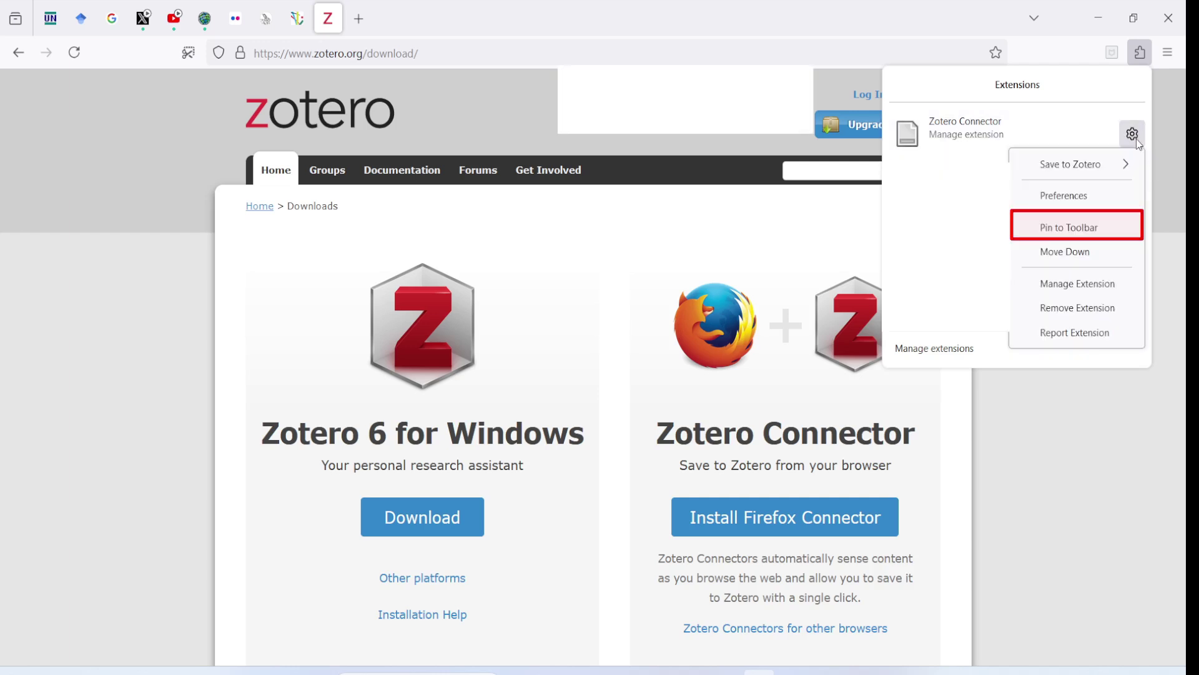
pyautogui.click(1112, 231)
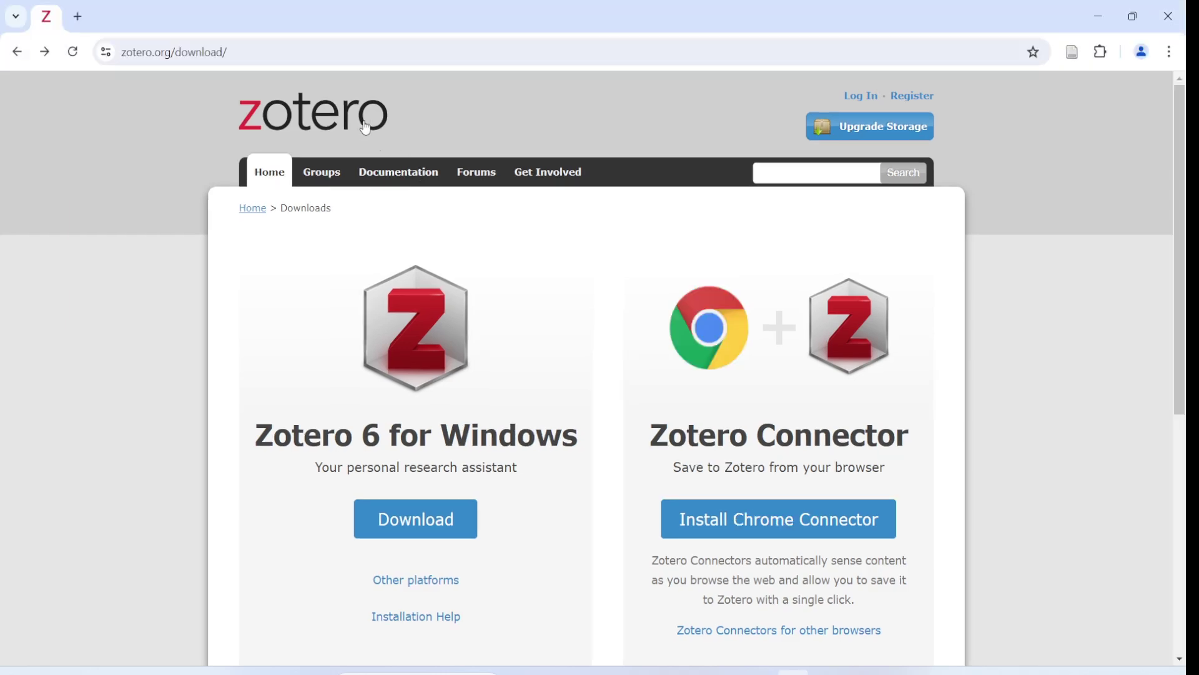
# - Switch to Chrome and start installing the Chrome version of the Zotero Connector from the Zotero download page
pyautogui.click(252, 47)
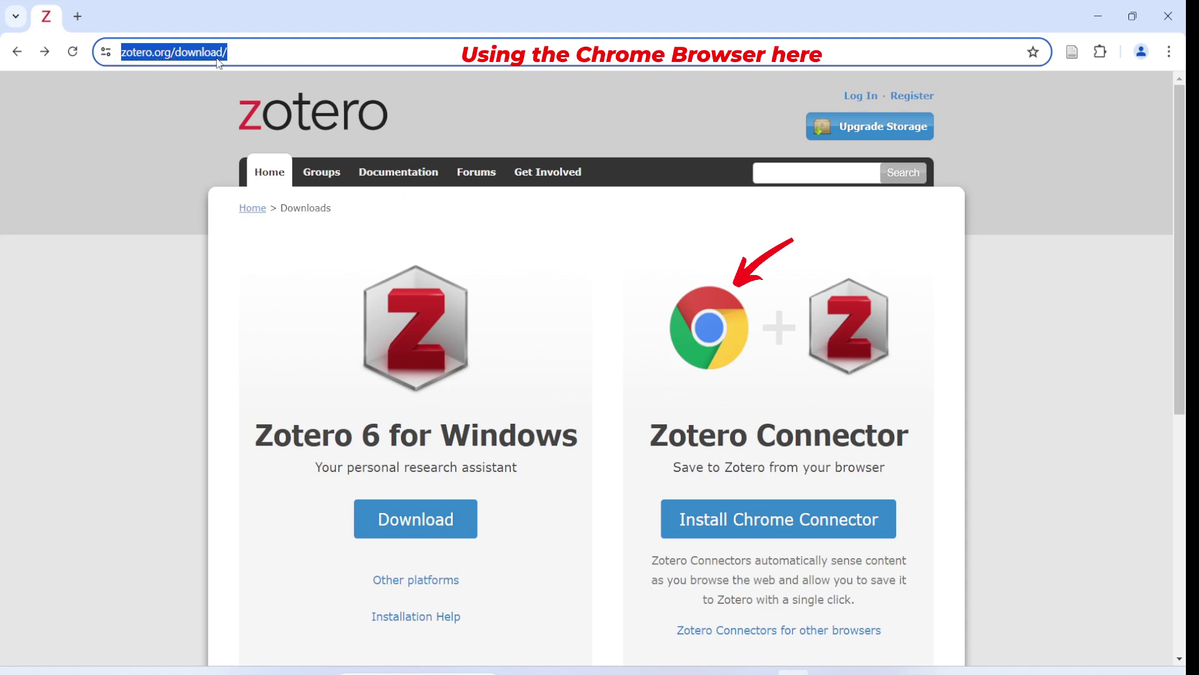
pyautogui.click(650, 557)
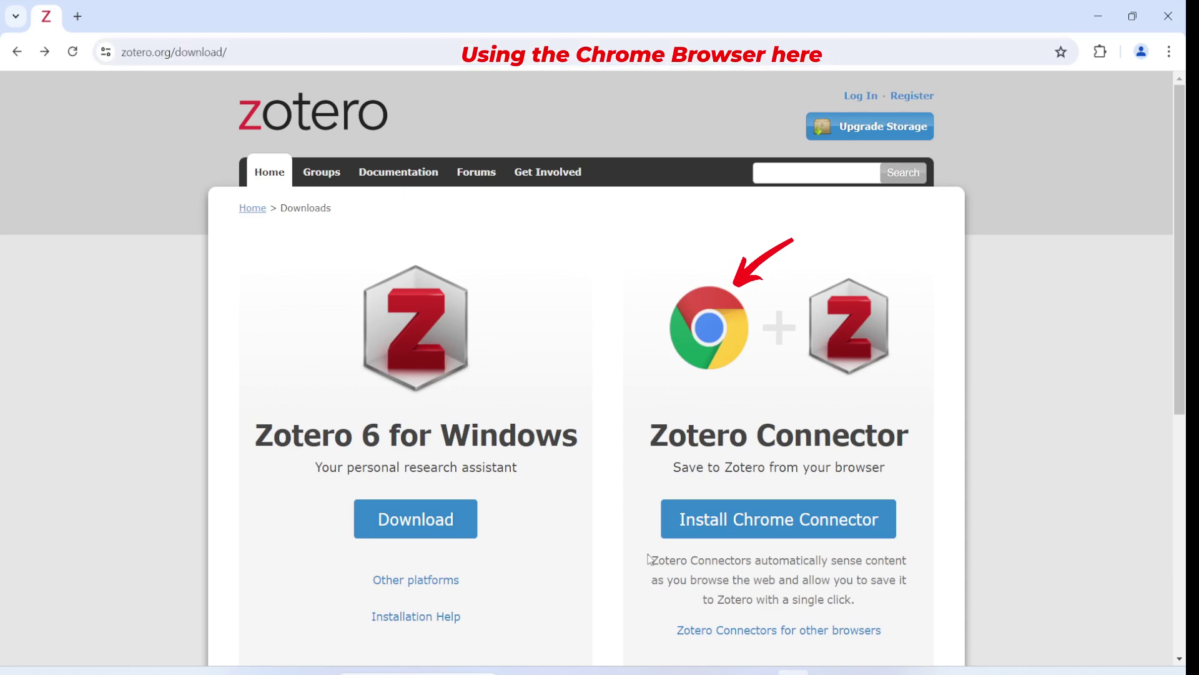
pyautogui.click(798, 528)
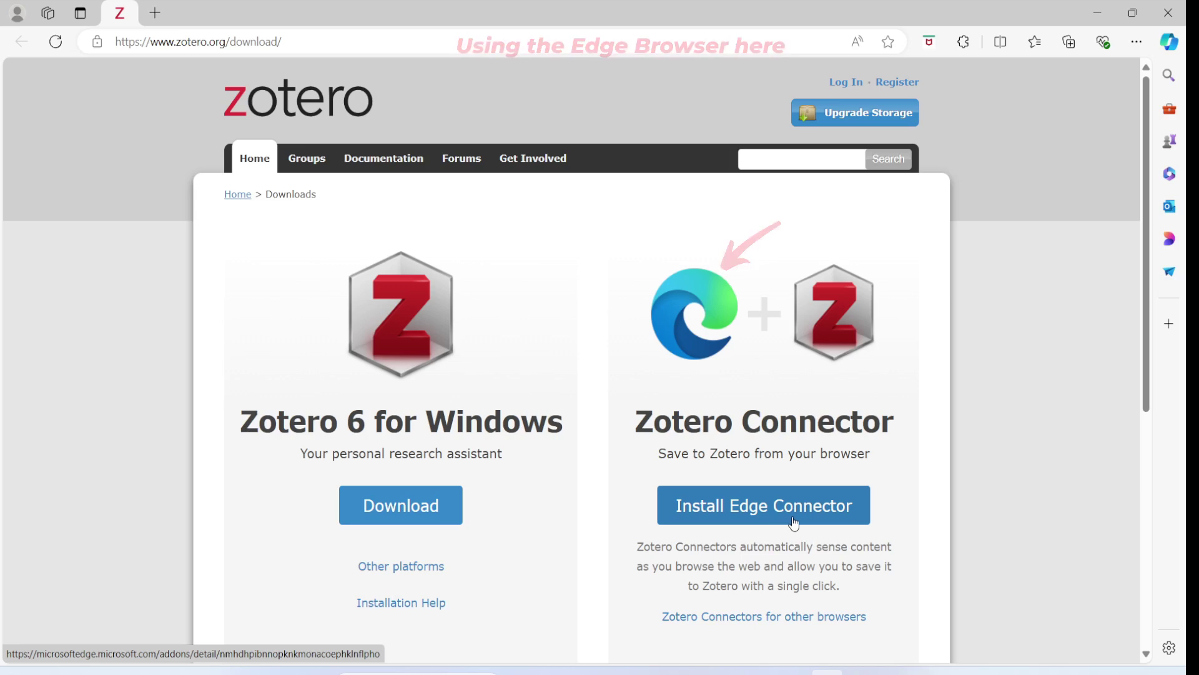
# - Switch to Firefox and save the United Nations "What Is Climate Change?" page to Zotero with the connector
pyautogui.moveTo(856, 671)
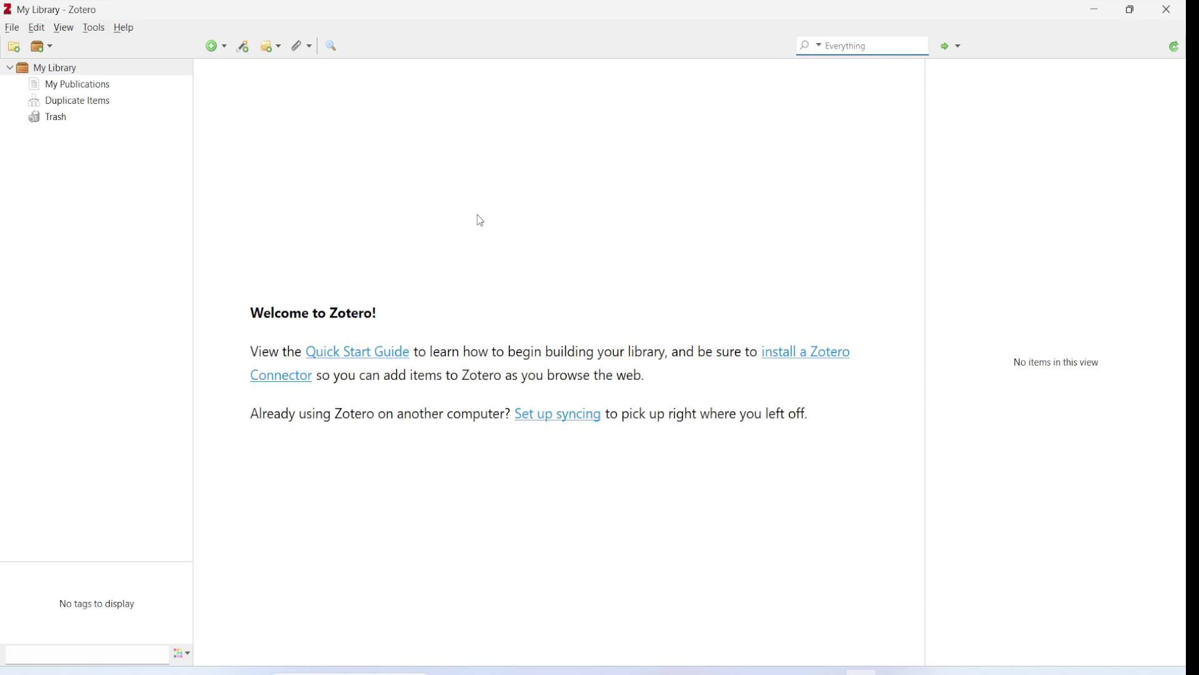
pyautogui.hotkey('alt', 'Tab')
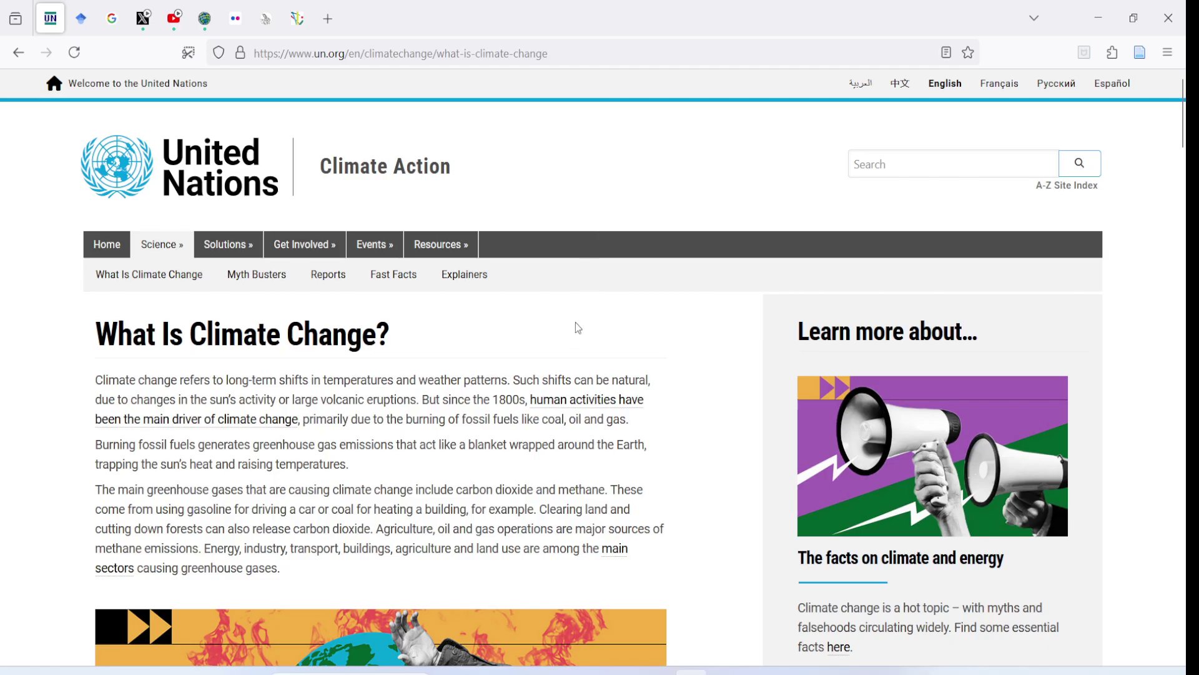
pyautogui.scroll(-7, 567, 357)
pyautogui.scroll(3, 567, 357)
pyautogui.scroll(5, 556, 294)
pyautogui.click(1140, 62)
# - Switch to Zotero, select the saved "What Is Climate Change?" item and open its Date field for editing
pyautogui.click(862, 671)
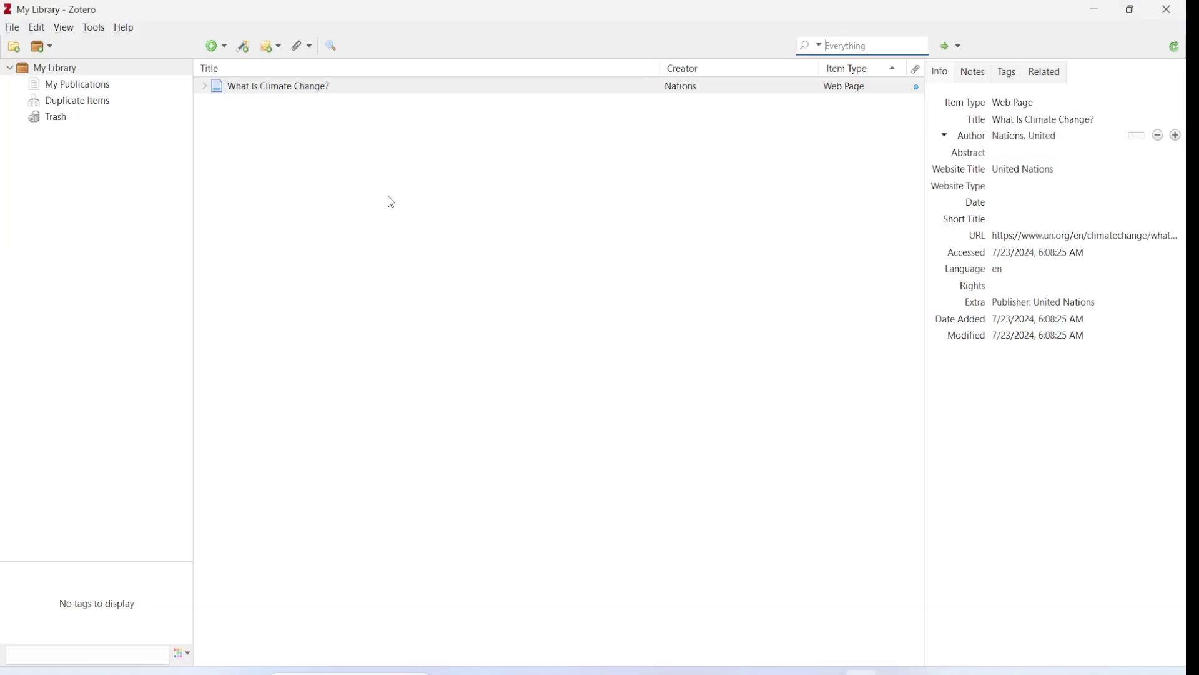
pyautogui.click(300, 91)
pyautogui.click(580, 90)
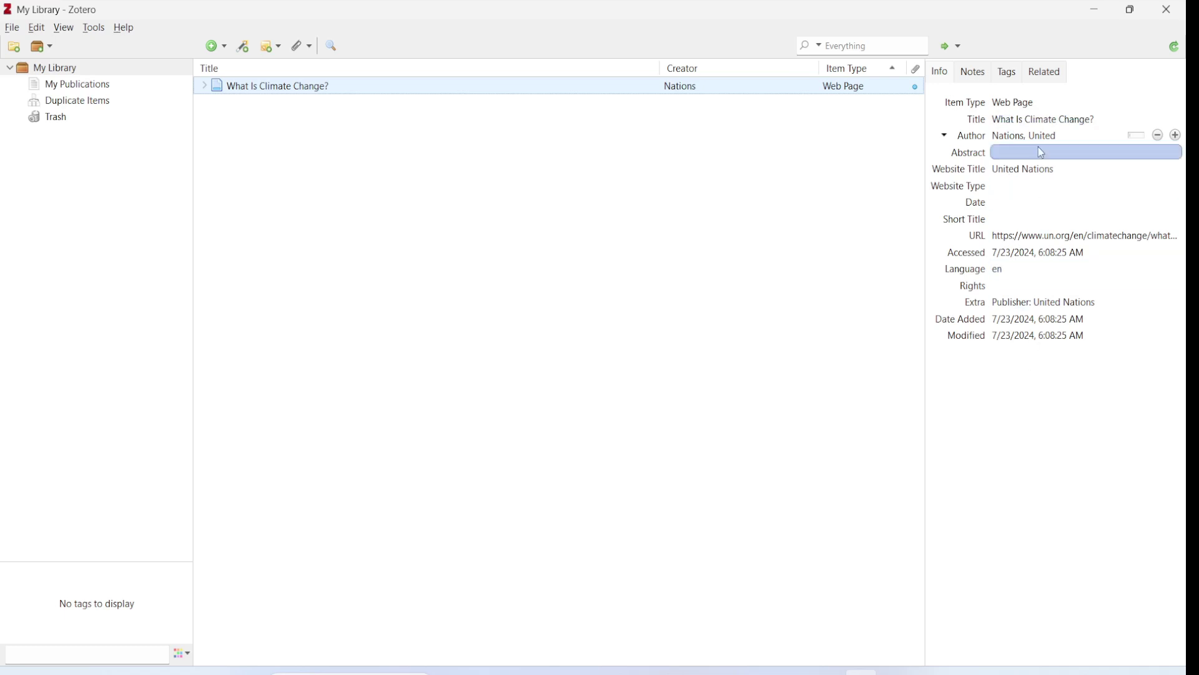
pyautogui.click(1007, 203)
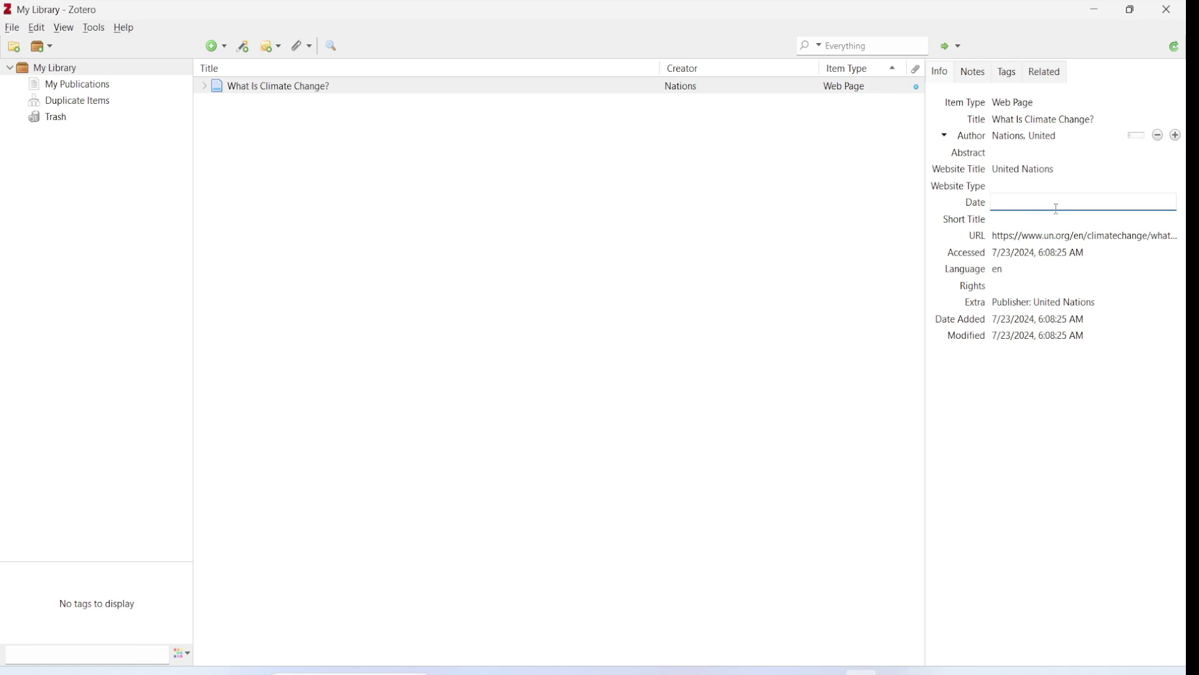
# - Change the item type of "What Is Climate Change?" to Blog Post
pyautogui.click(1011, 106)
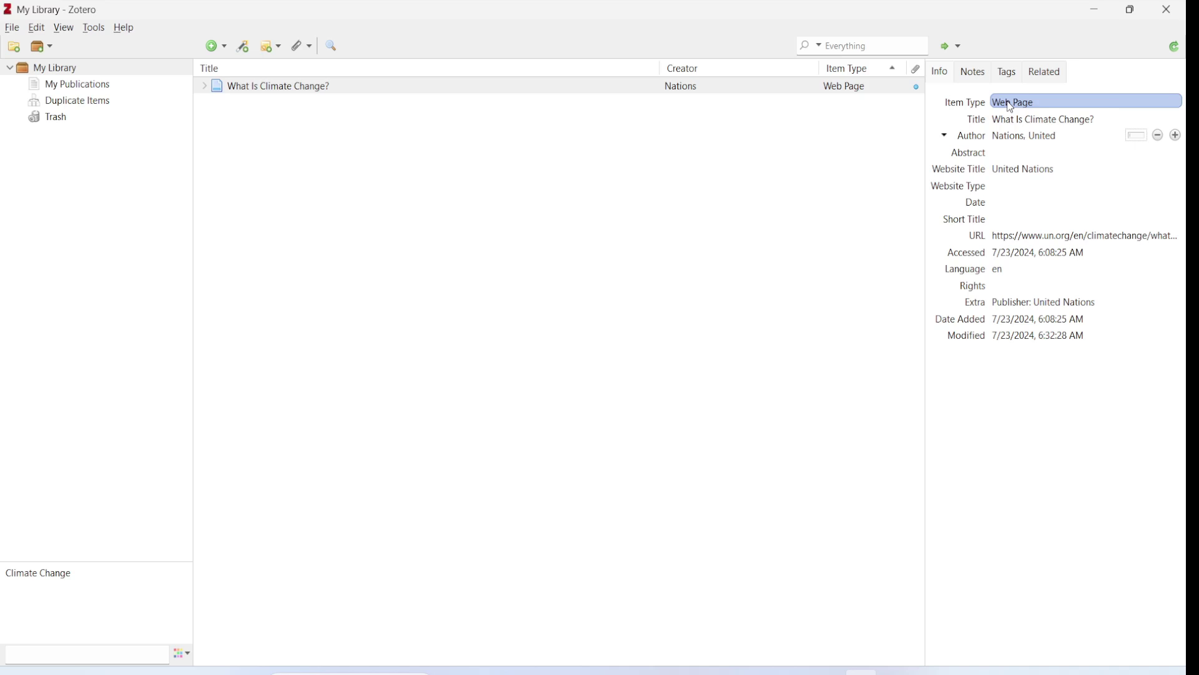
pyautogui.click(1013, 104)
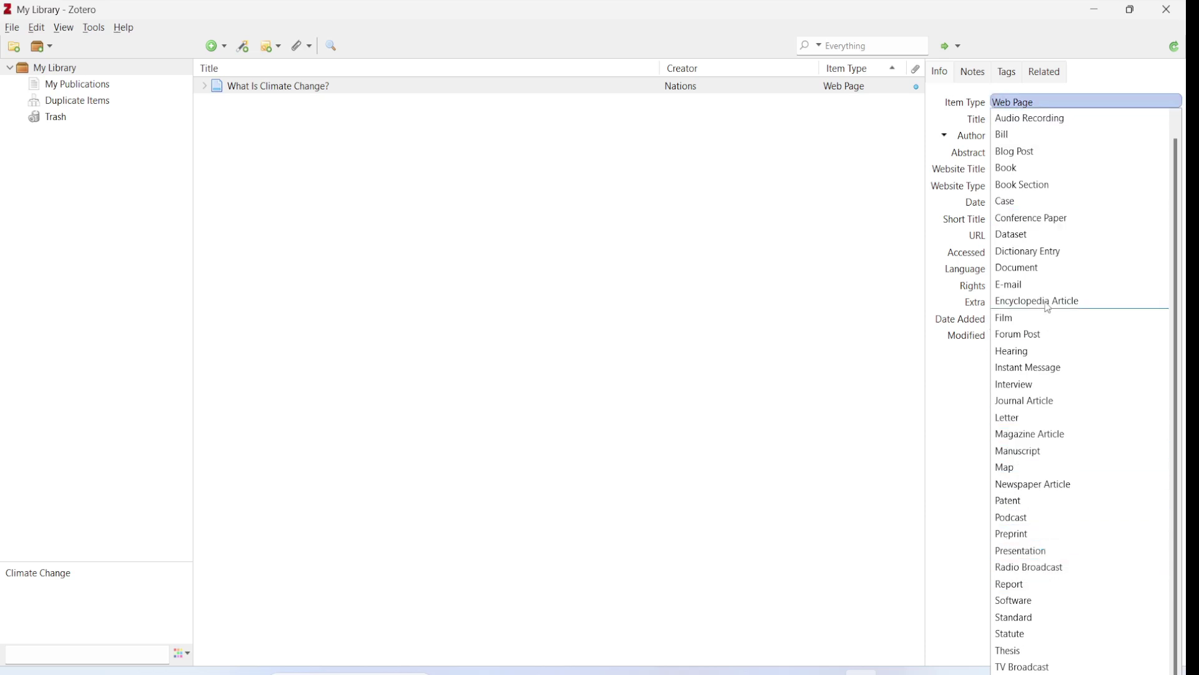
pyautogui.click(1044, 158)
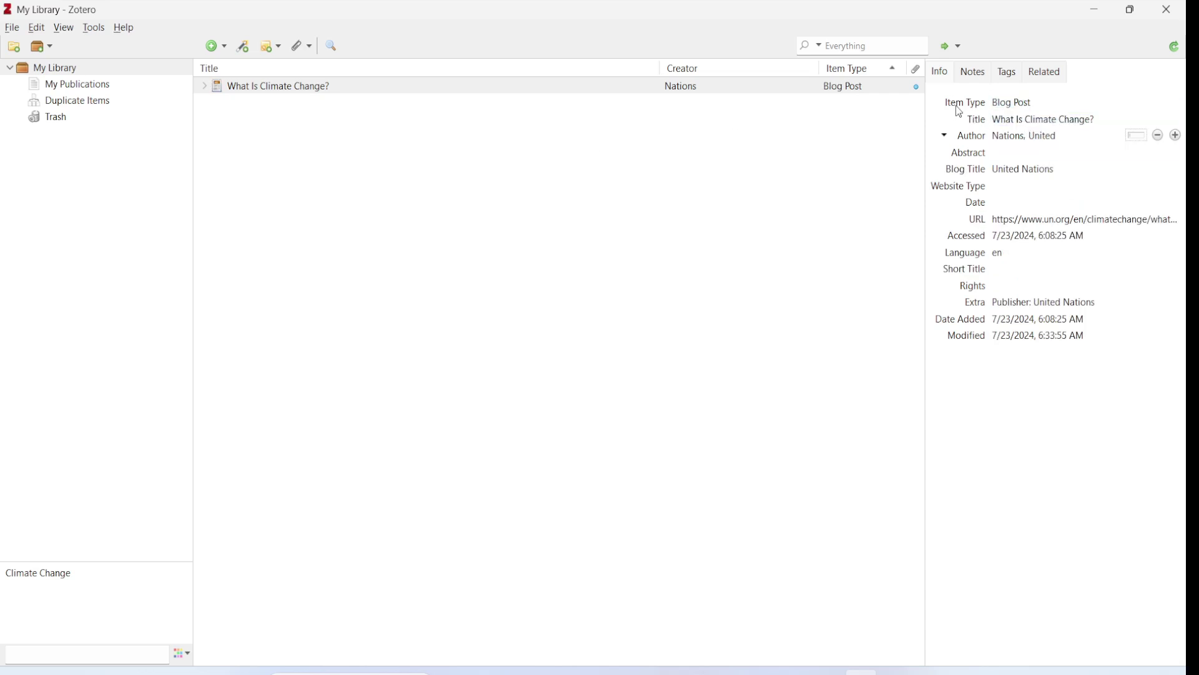
# - Set the item type of "What Is Climate Change?" back to Web Page
pyautogui.click(217, 92)
pyautogui.click(1064, 120)
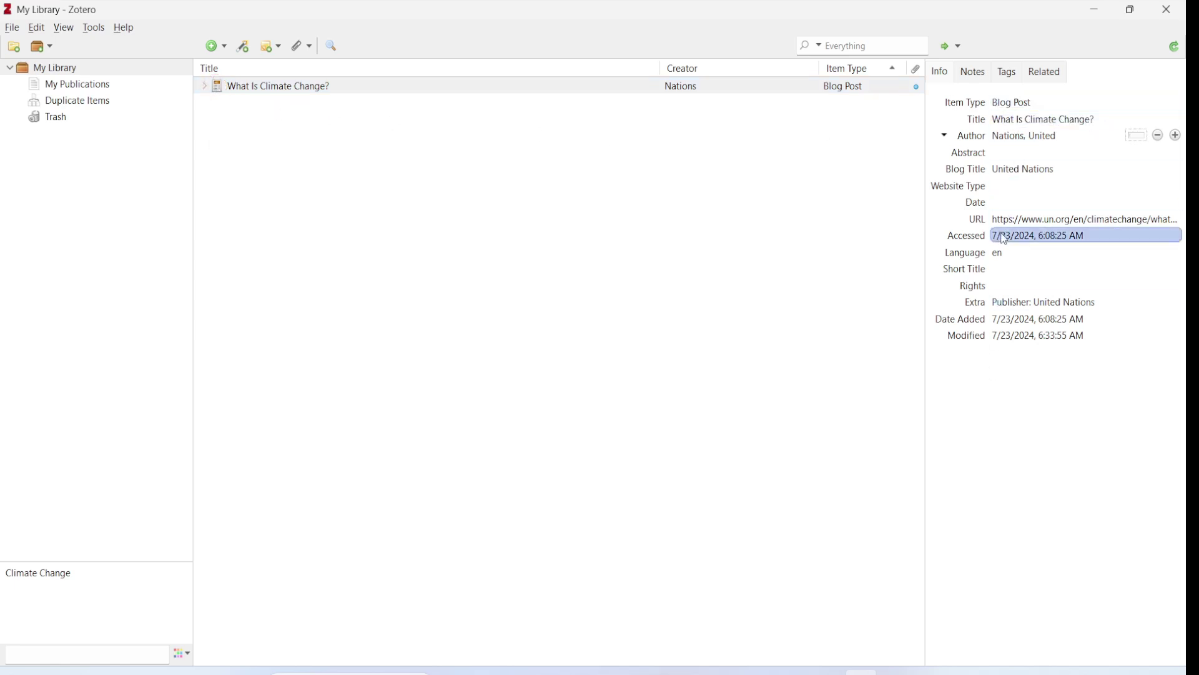
pyautogui.click(1022, 104)
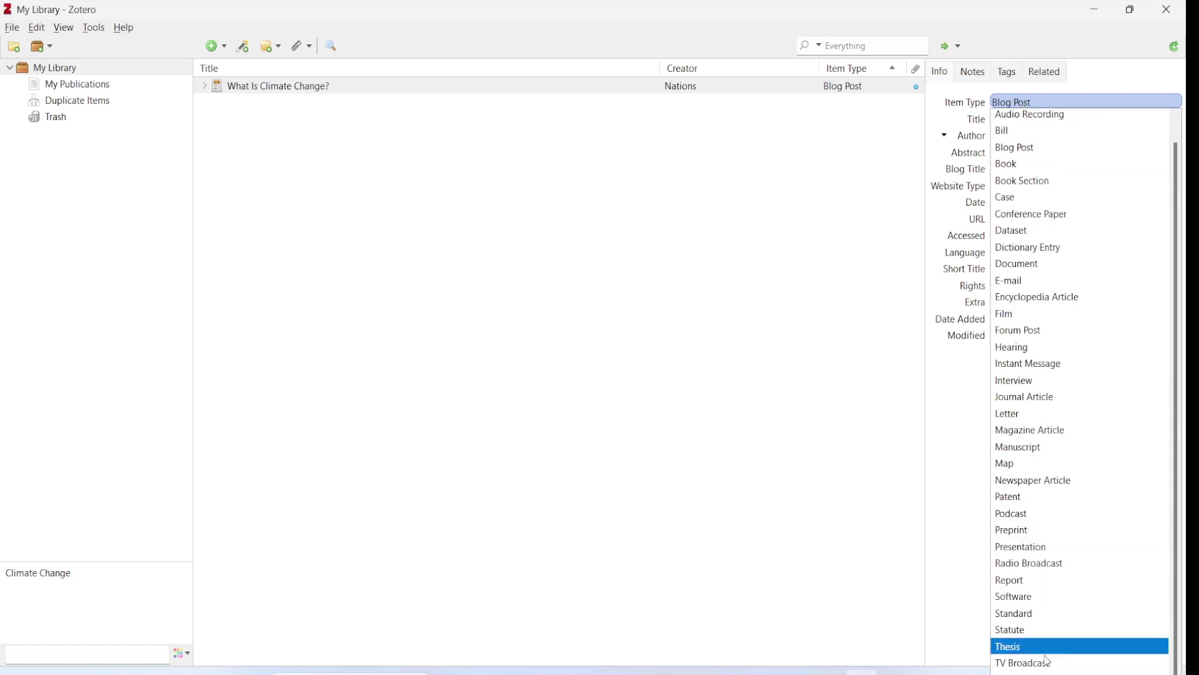
pyautogui.click(1024, 672)
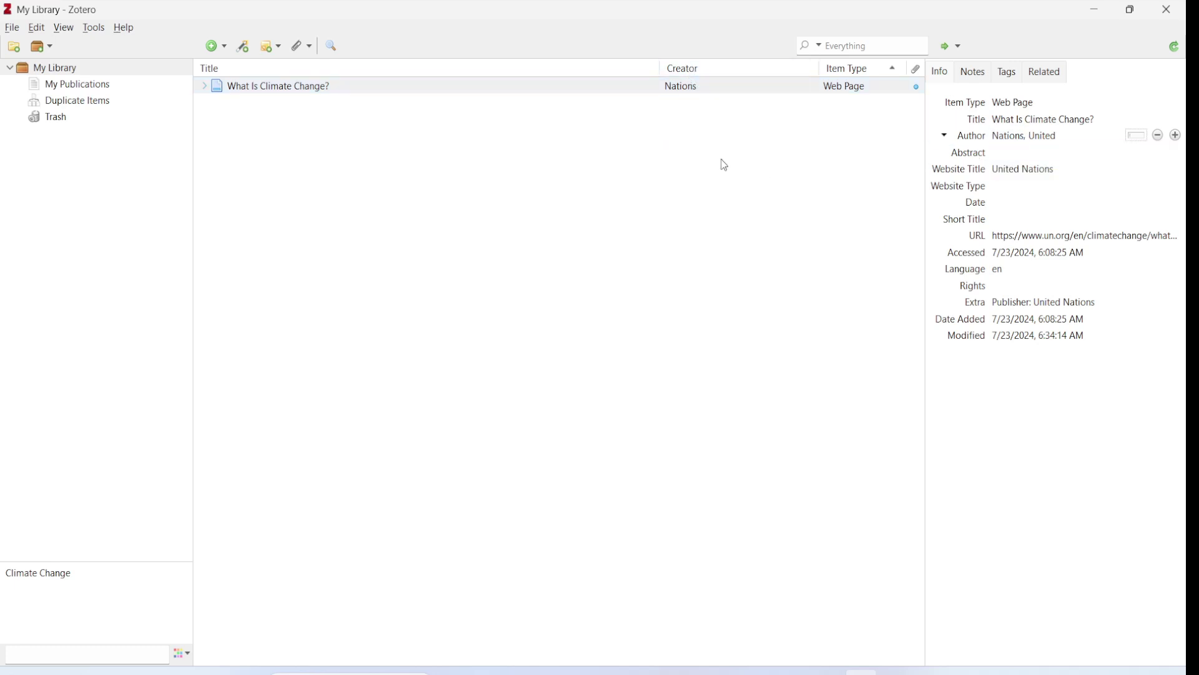
# - Switch the item's author from separate last and first names to a single-field name, United Nations
pyautogui.click(1017, 140)
pyautogui.click(1045, 139)
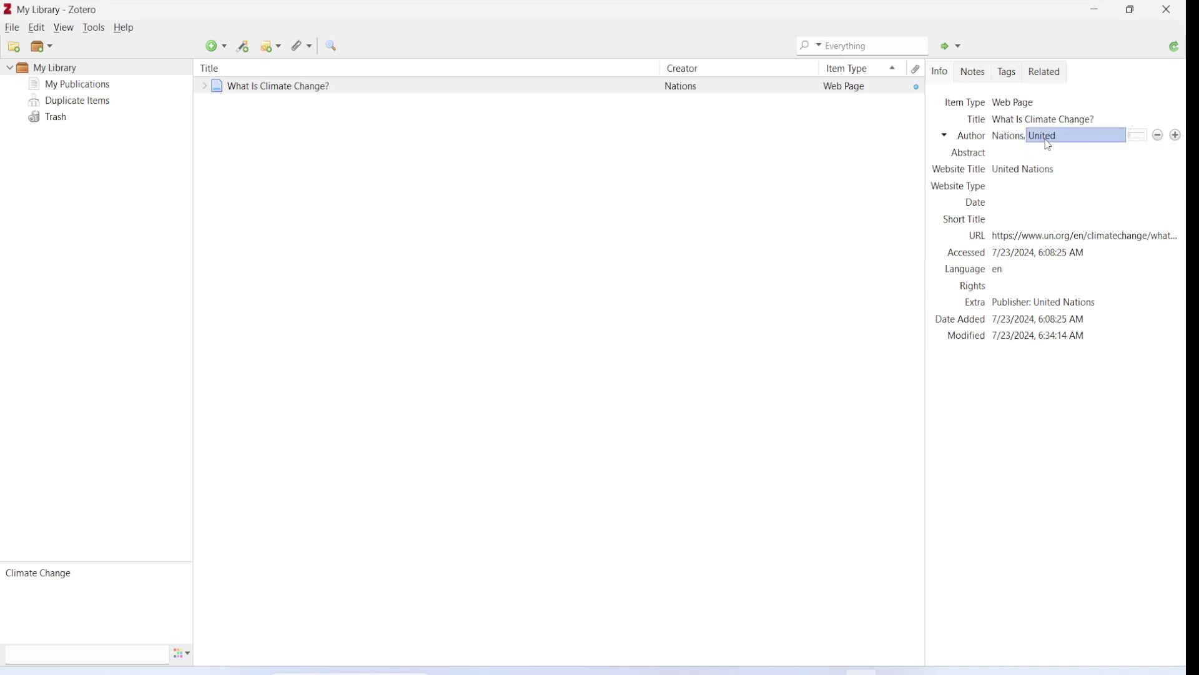
pyautogui.hotkey('shift', 'Tab')
pyautogui.press('Tab')
pyautogui.press('Return')
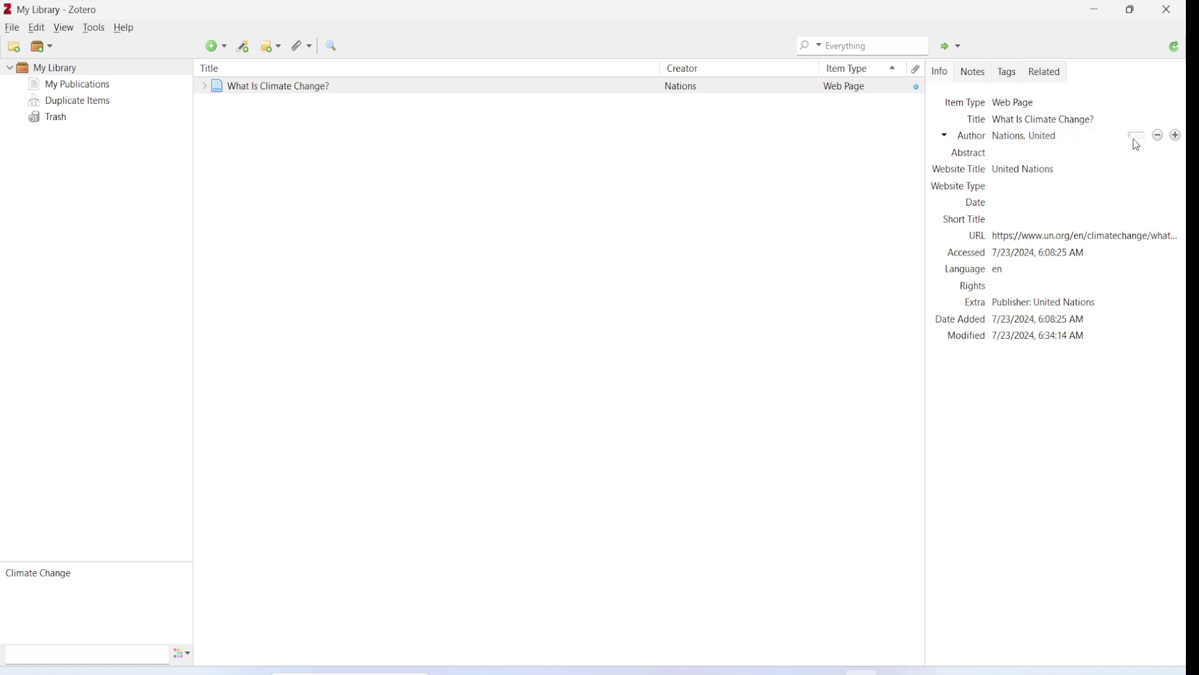
pyautogui.click(1141, 143)
pyautogui.click(1062, 140)
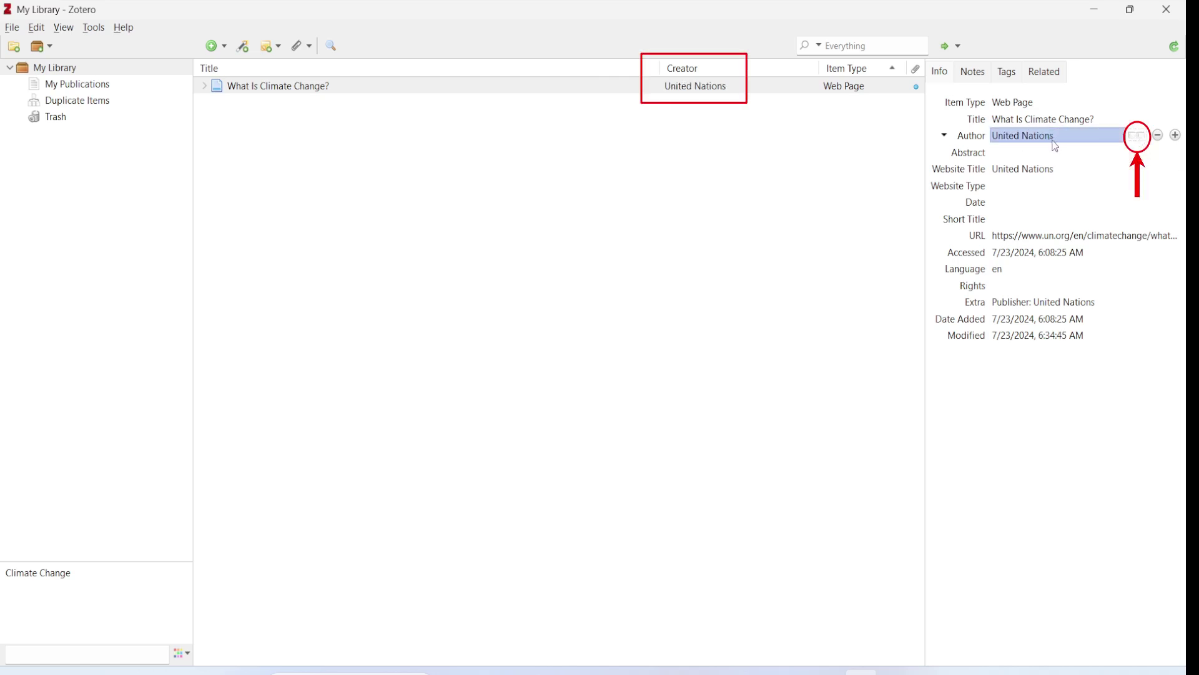
pyautogui.click(833, 119)
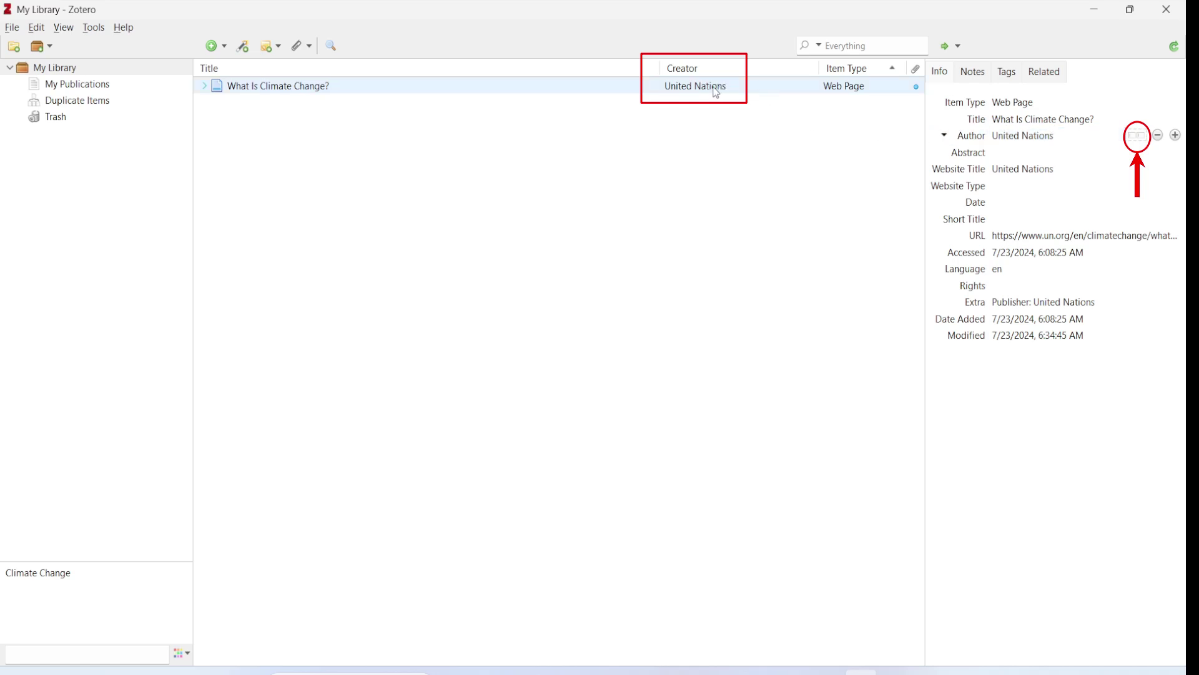
# - Open the item's Website Title field for editing and close it again
pyautogui.click(1034, 170)
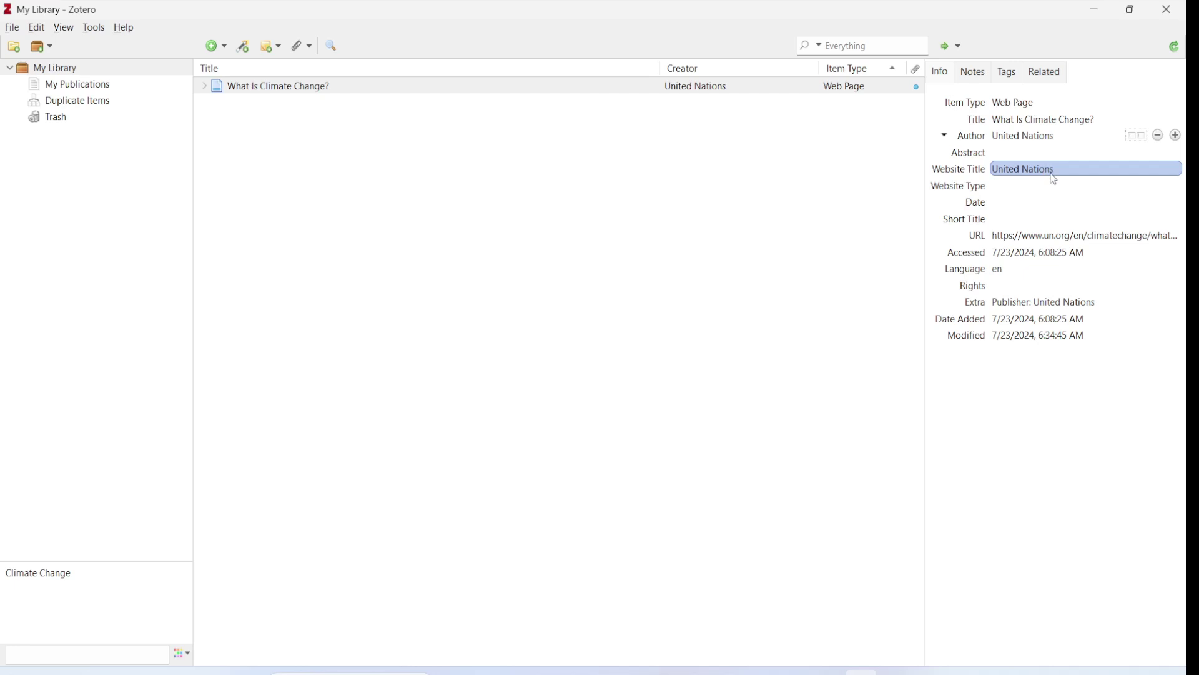
pyautogui.hotkey('shift', 'Tab')
pyautogui.press('Tab')
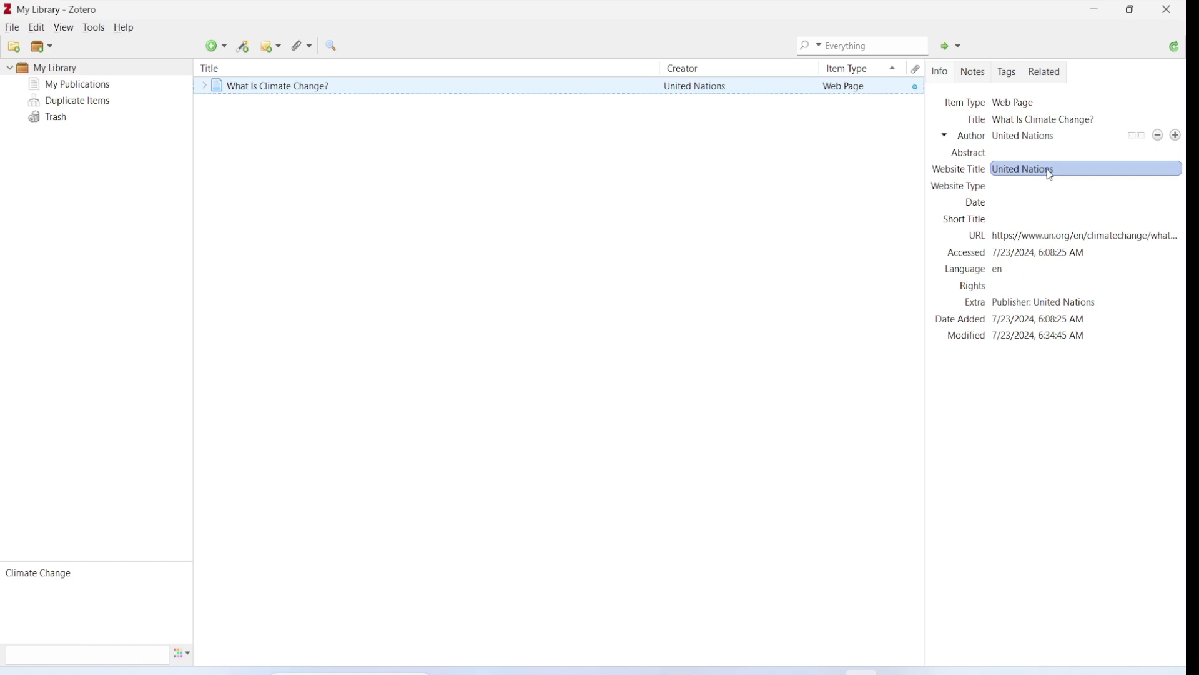
pyautogui.click(1050, 175)
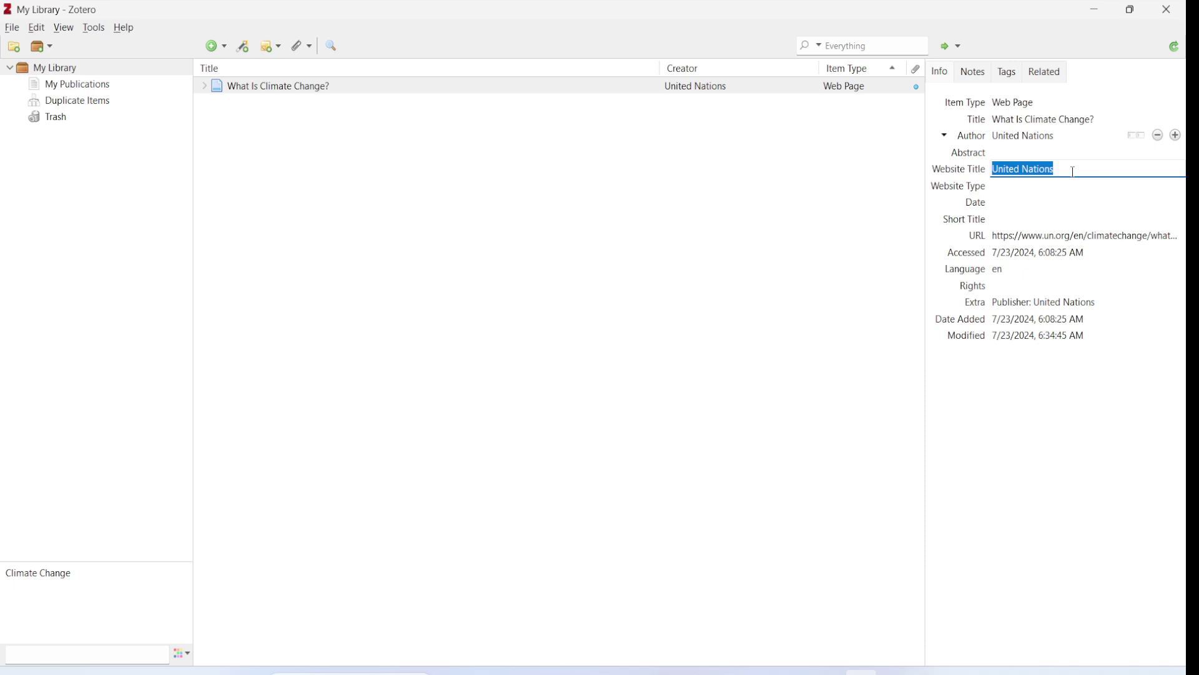
pyautogui.press('Return')
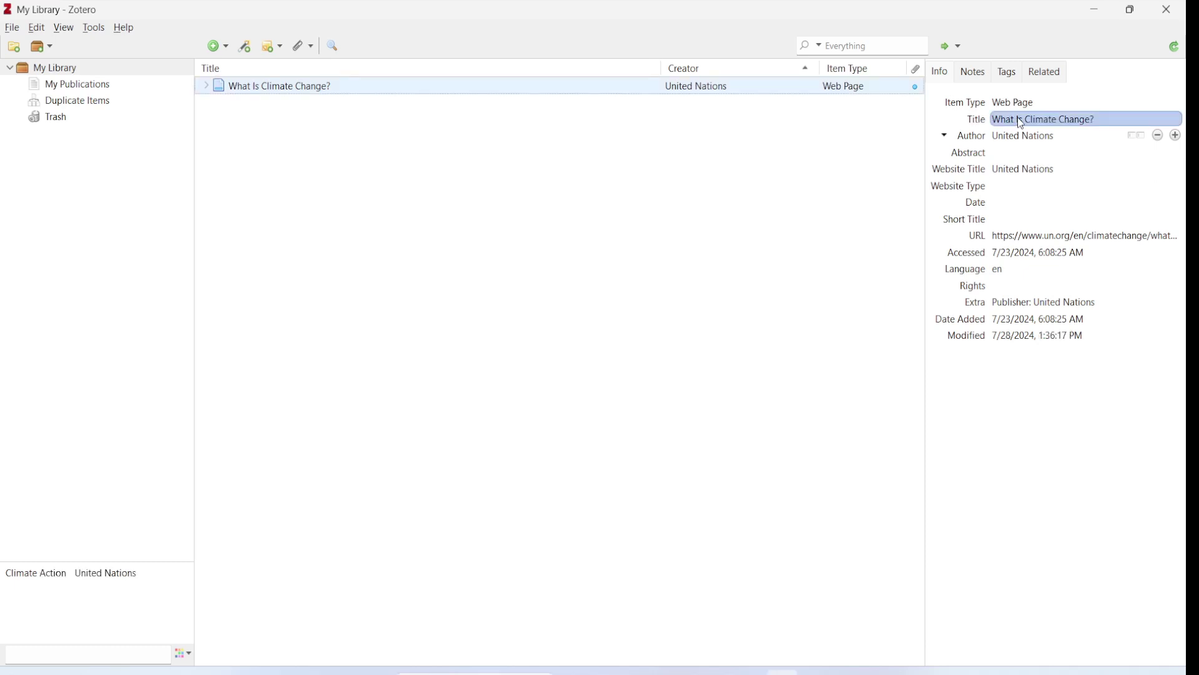
# - Convert the item's title to sentence case
pyautogui.rightClick(1017, 118)
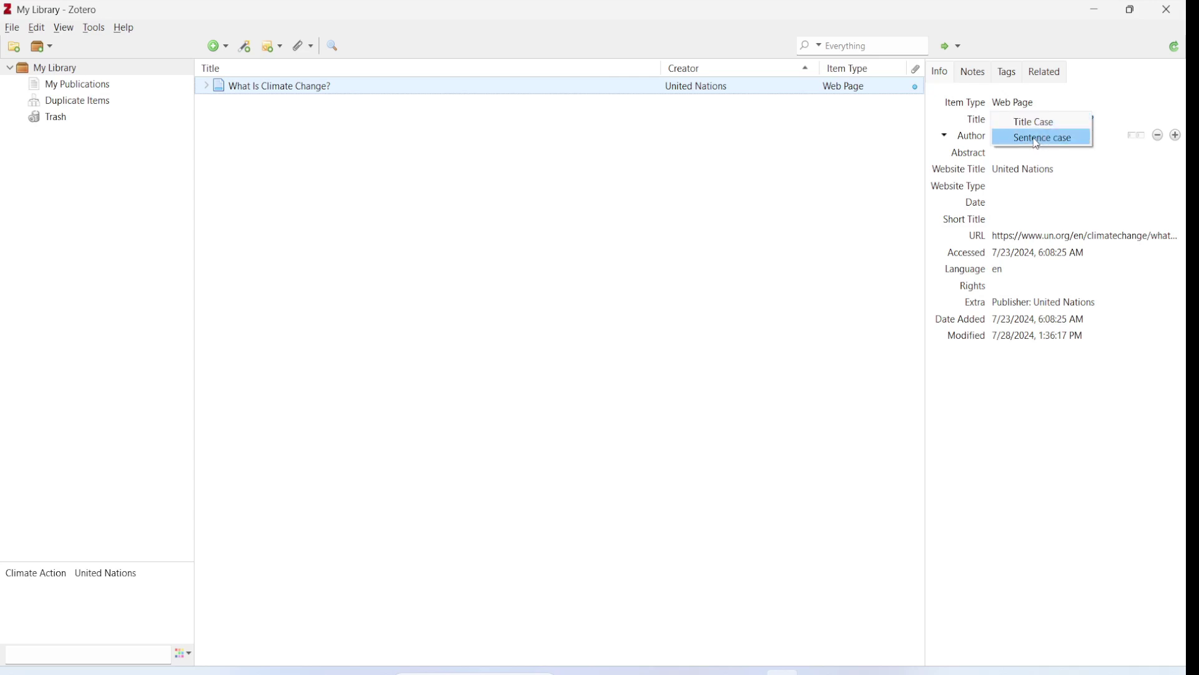
pyautogui.click(1038, 138)
pyautogui.click(1024, 124)
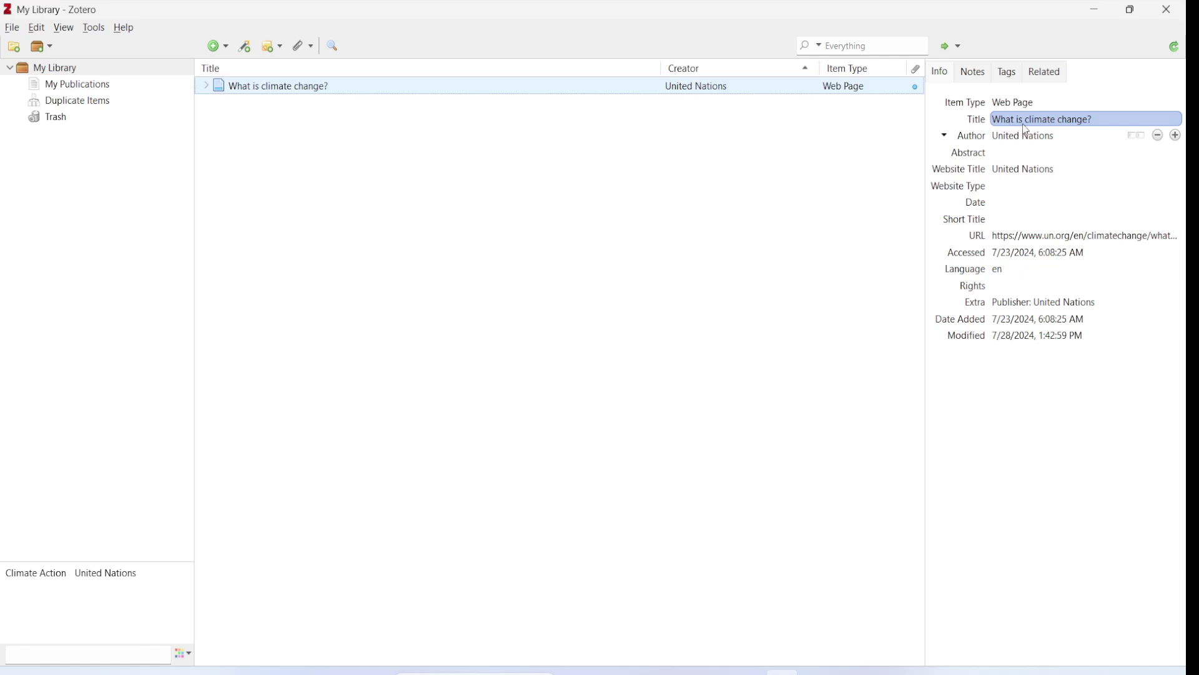
# - Convert the title of the United Nations item to title case
pyautogui.rightClick(1090, 126)
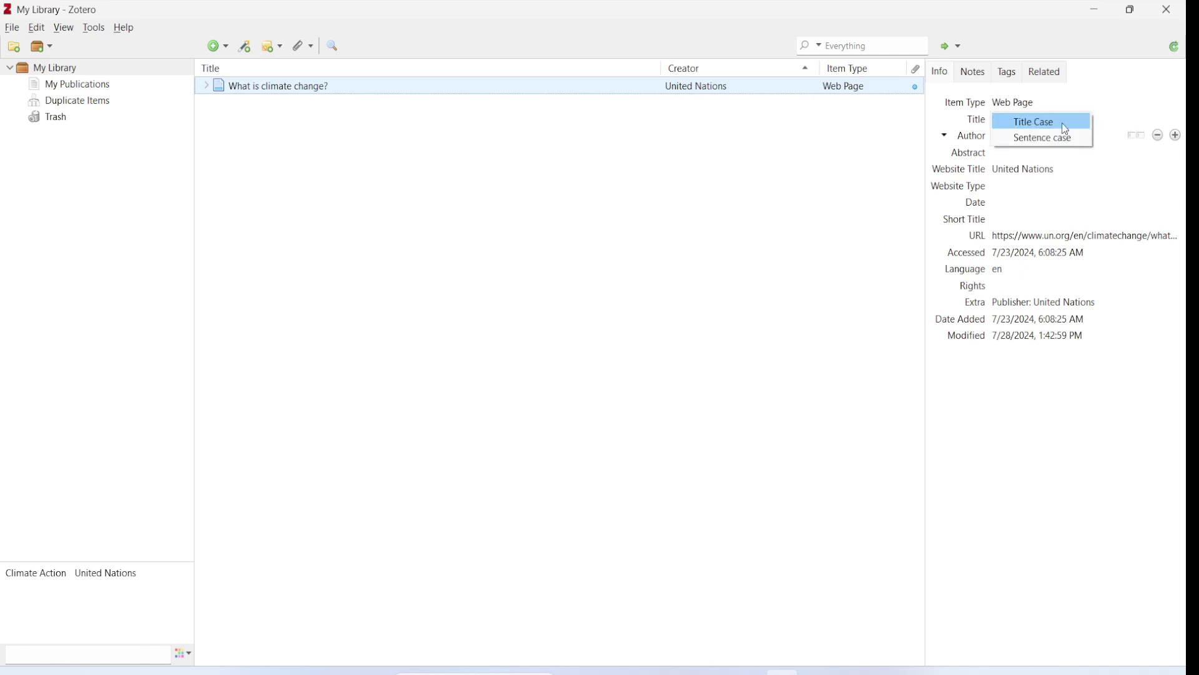
pyautogui.click(1063, 124)
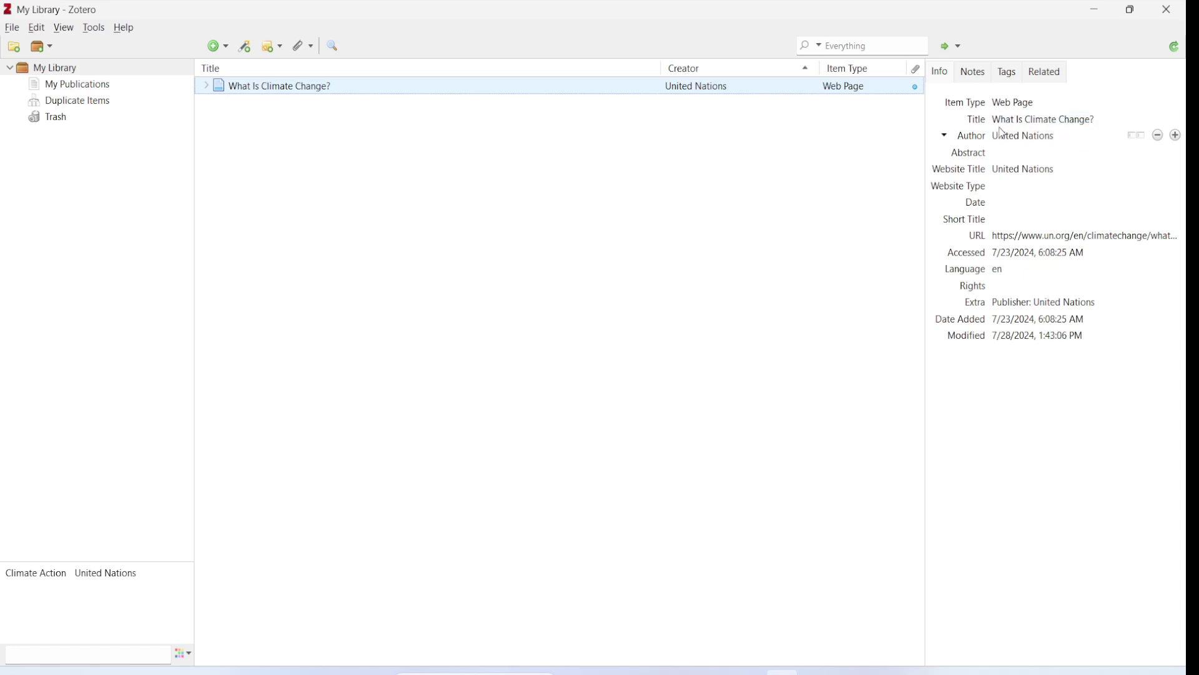
pyautogui.click(1056, 125)
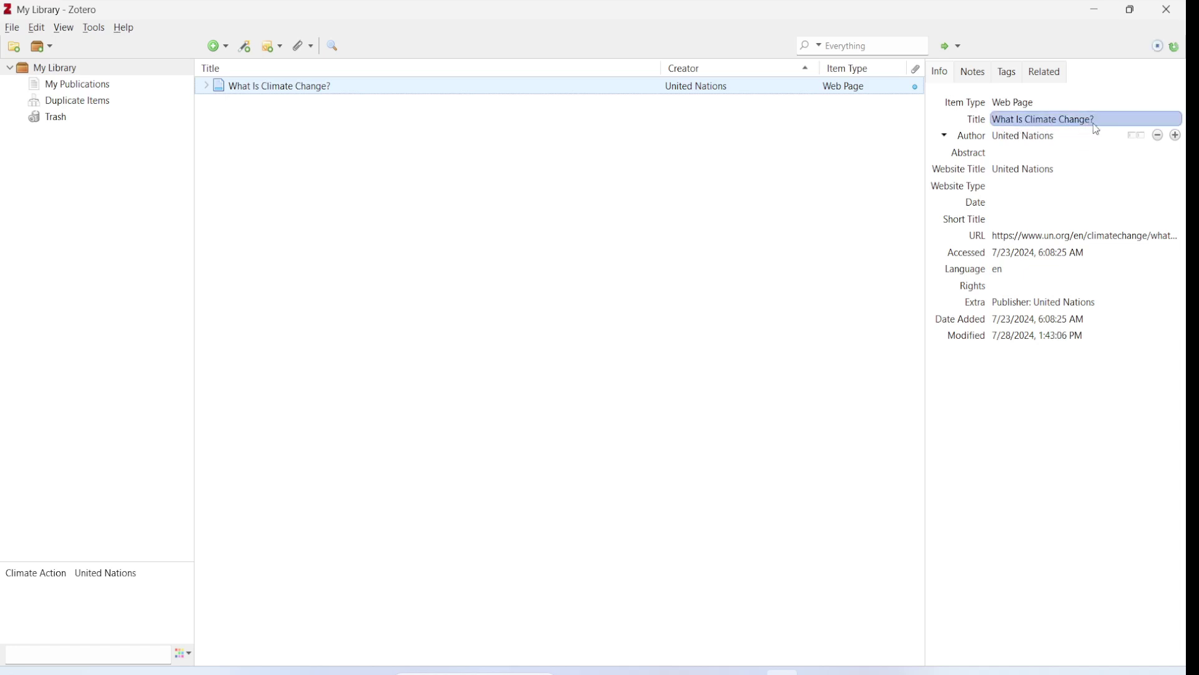
pyautogui.press('Return')
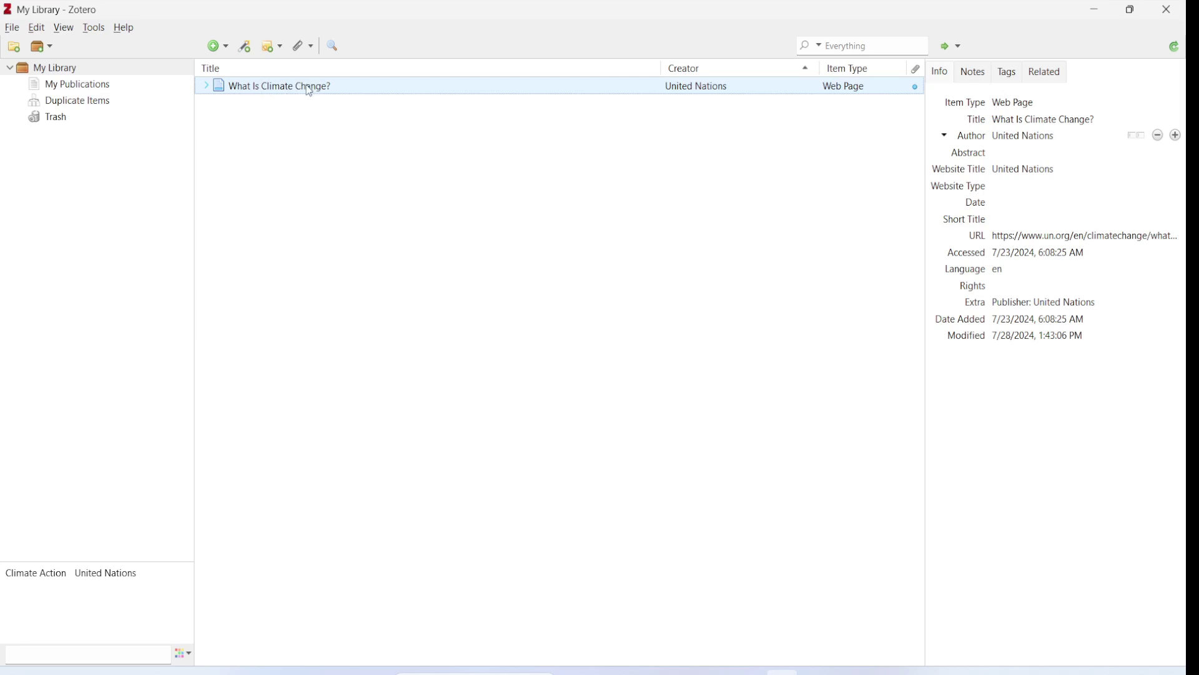
# - View the snapshot attached to "What Is Climate Change?", opening the locally stored page in the browser and closing it again
pyautogui.click(206, 88)
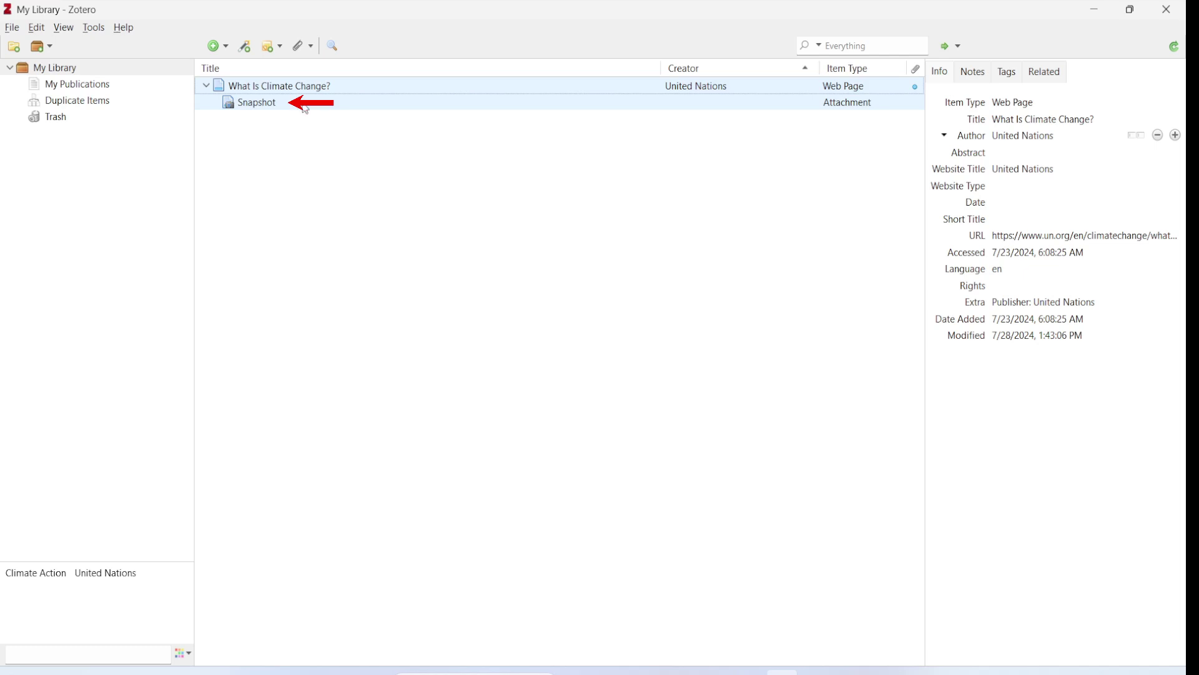
pyautogui.click(205, 87)
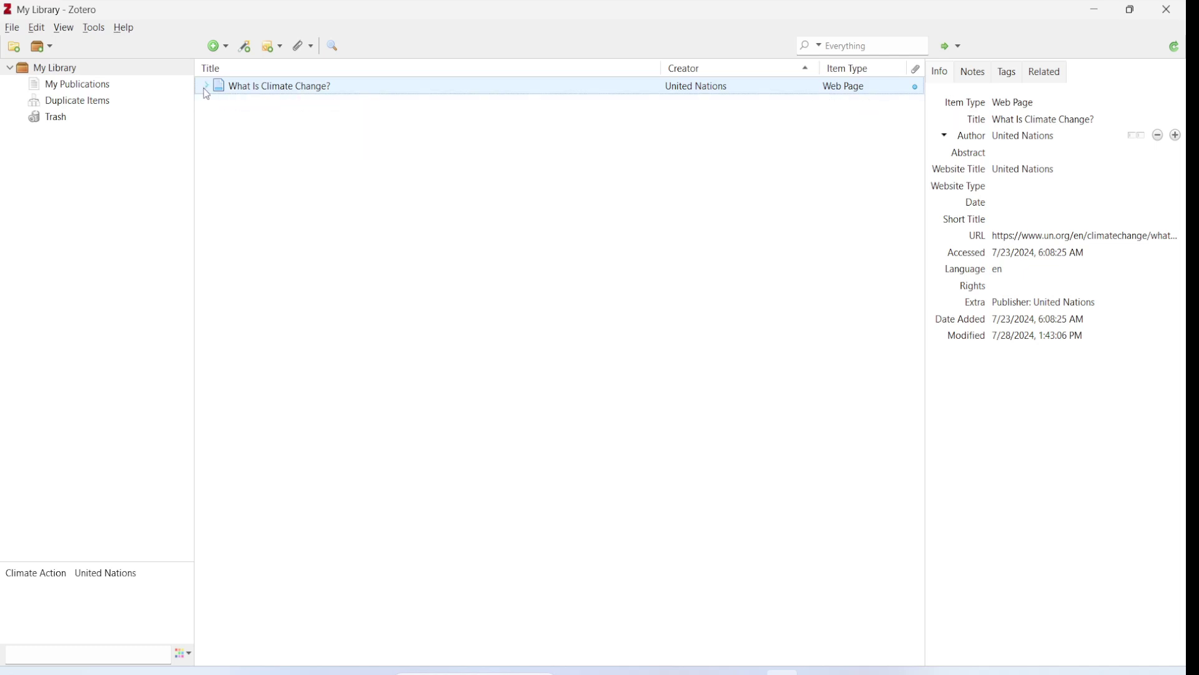
pyautogui.doubleClick(284, 88)
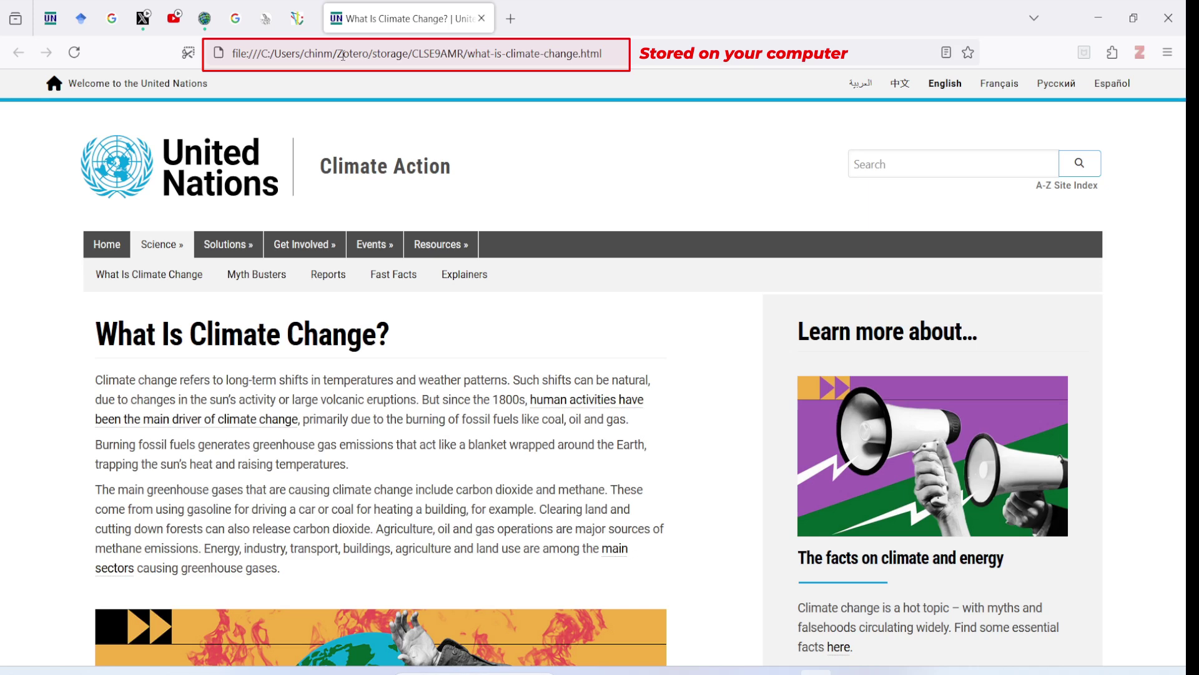
pyautogui.click(481, 18)
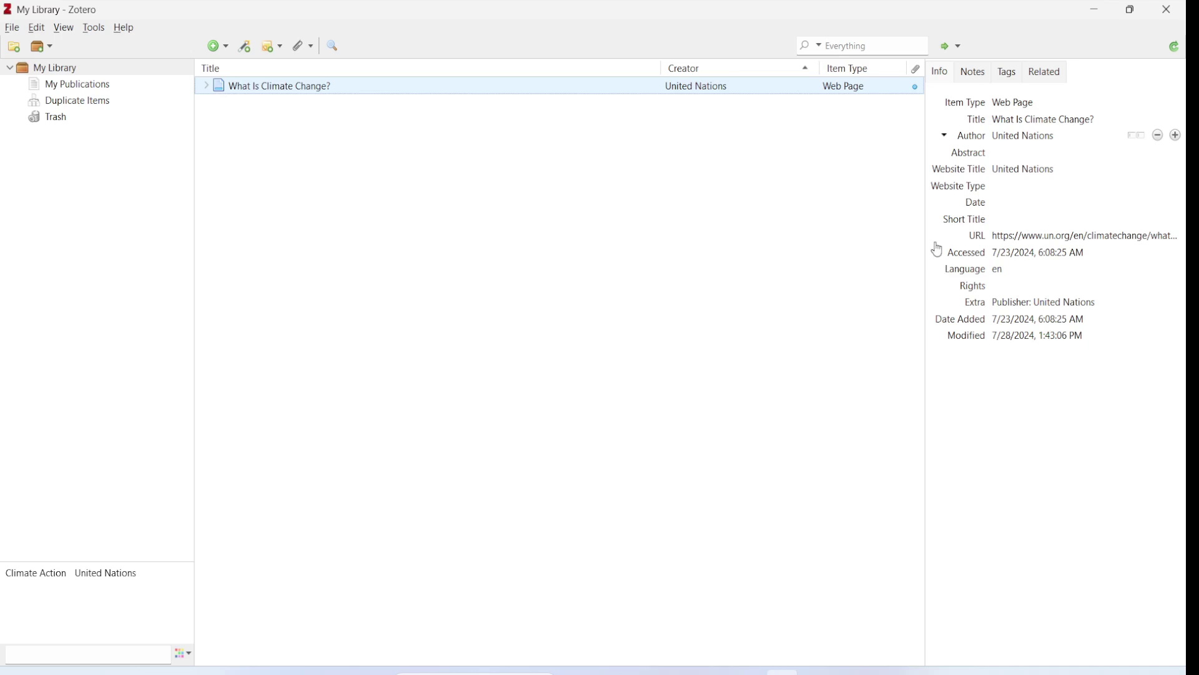
# - Open the original web page from the item's URL and show the item's stored file on the computer
pyautogui.click(977, 242)
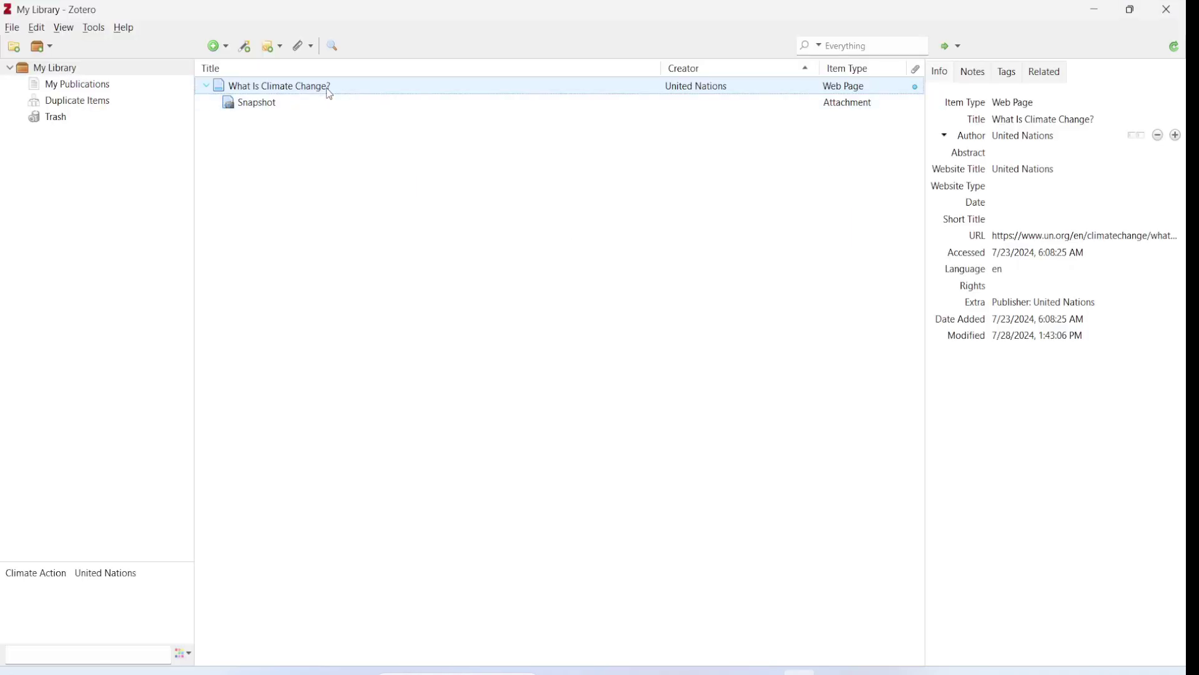
pyautogui.rightClick(330, 94)
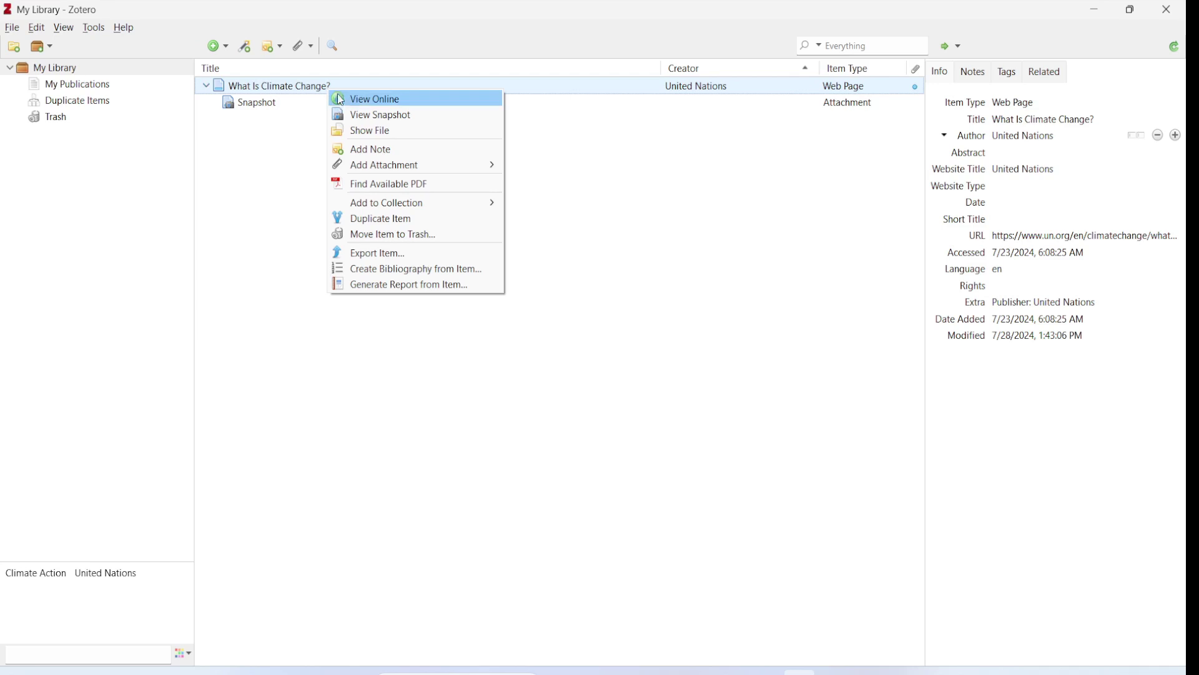
pyautogui.click(389, 131)
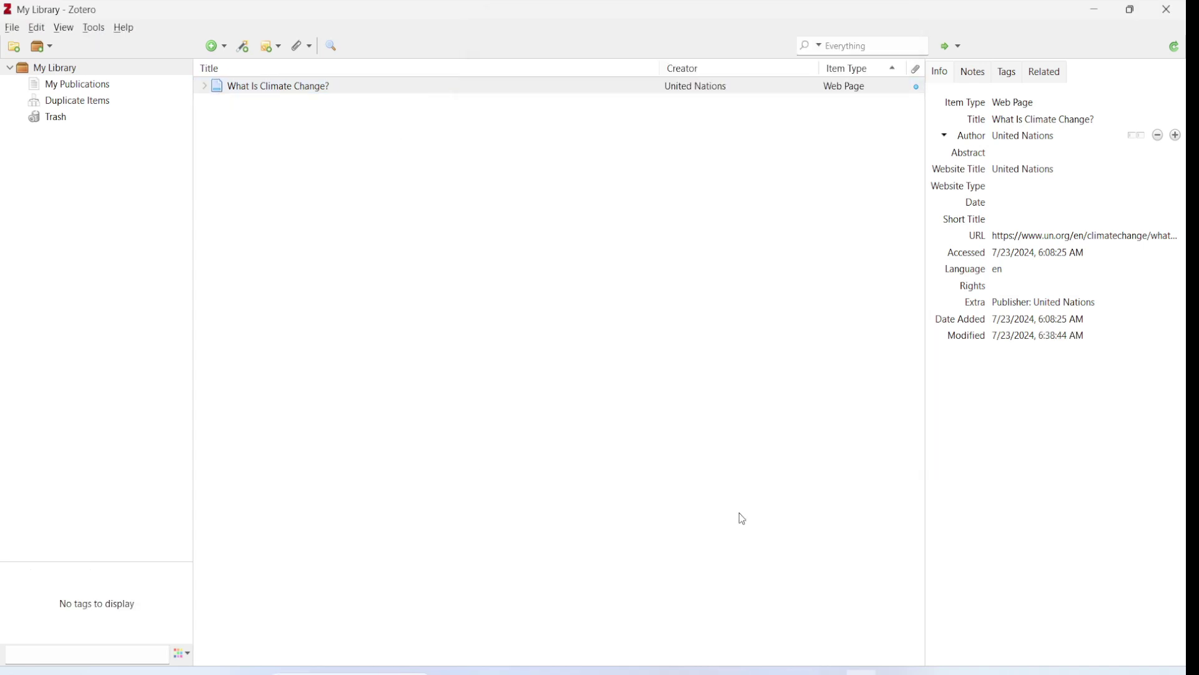
# - Switch to the browser, save the World Bank "What is Climate Change ?" page with the Zotero connector, and return to Zotero
pyautogui.moveTo(691, 671)
pyautogui.click(644, 609)
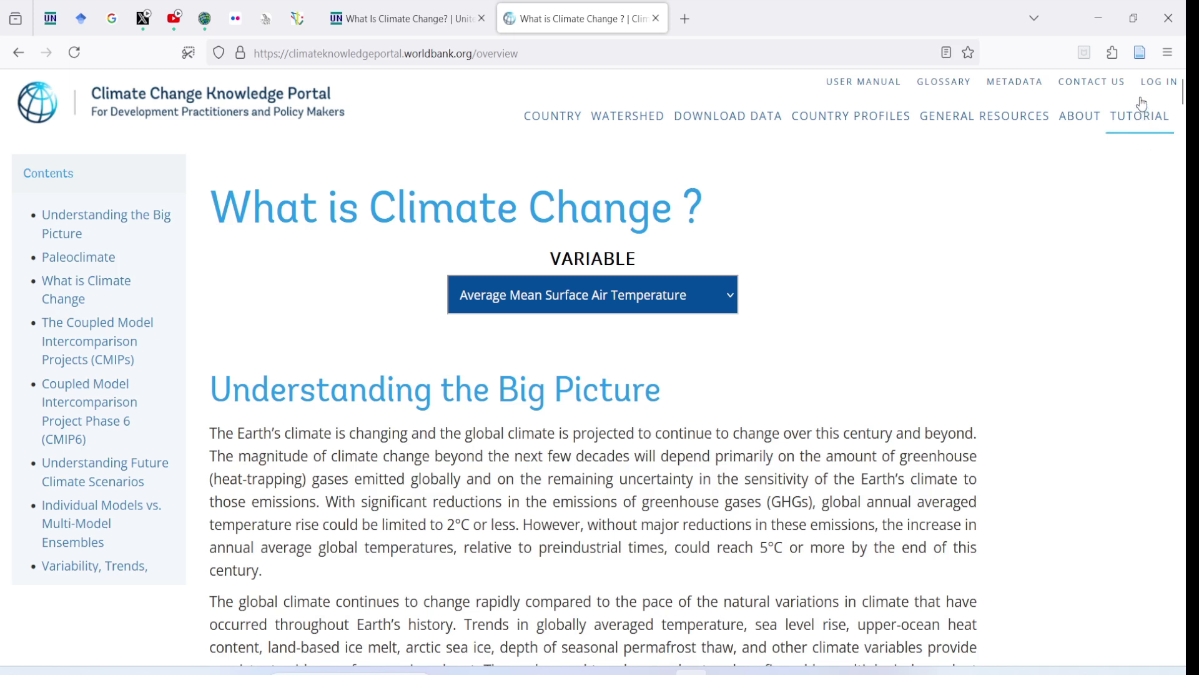
pyautogui.click(1141, 54)
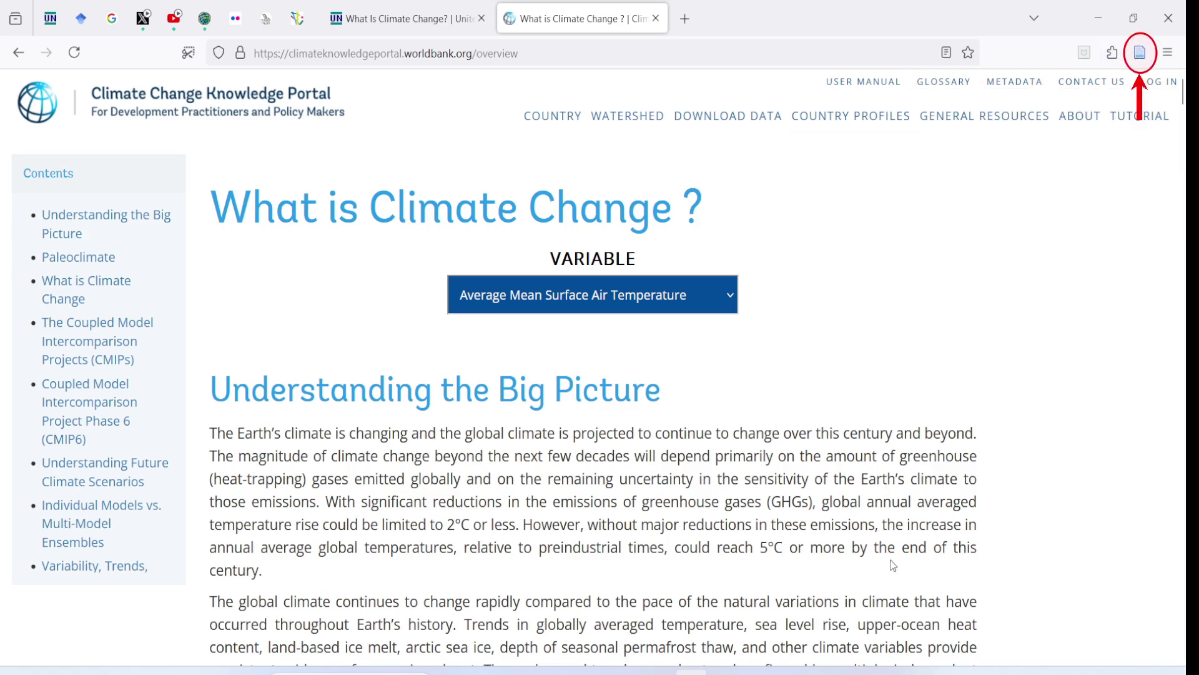
pyautogui.click(863, 665)
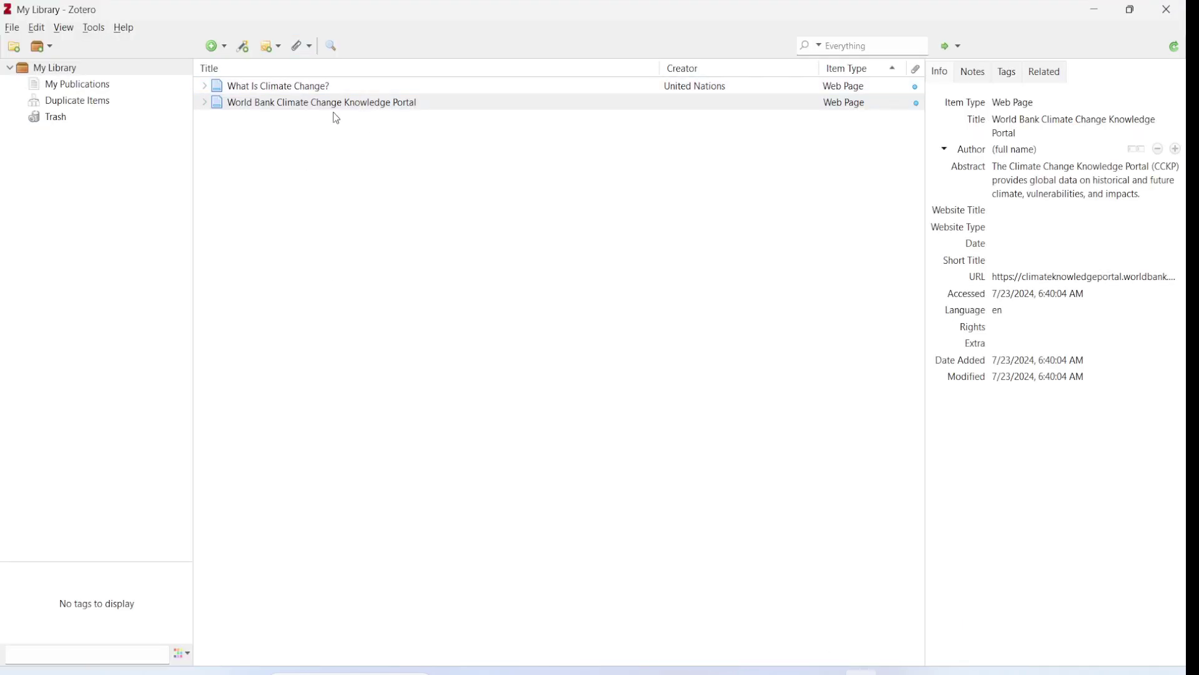
# - Set the author of "World Bank Climate Change Knowledge Portal" to World Bank
pyautogui.click(1032, 135)
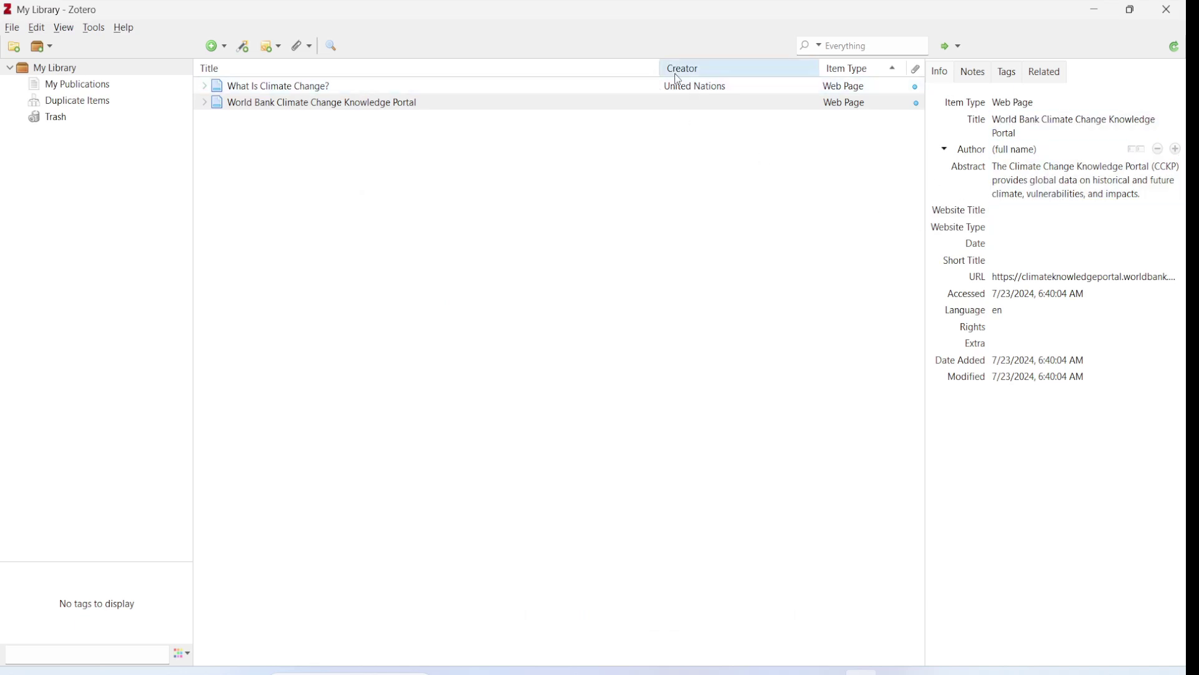
pyautogui.click(1017, 149)
pyautogui.write('World Bank')
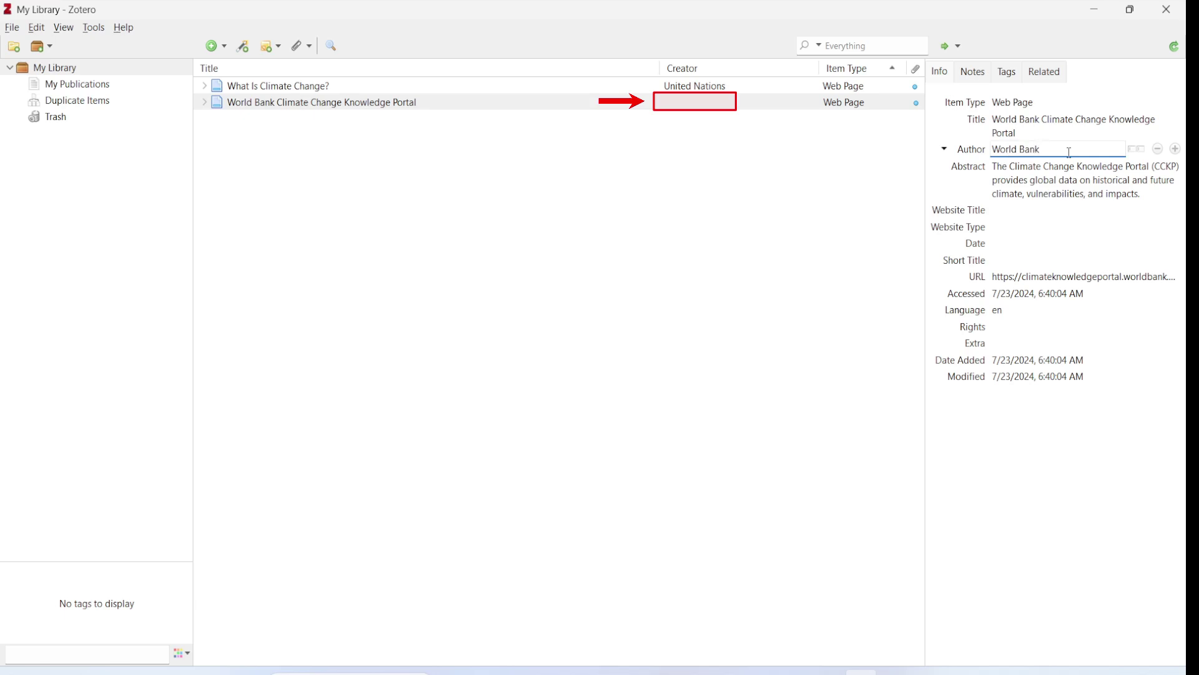
pyautogui.press('Return')
pyautogui.click(1056, 185)
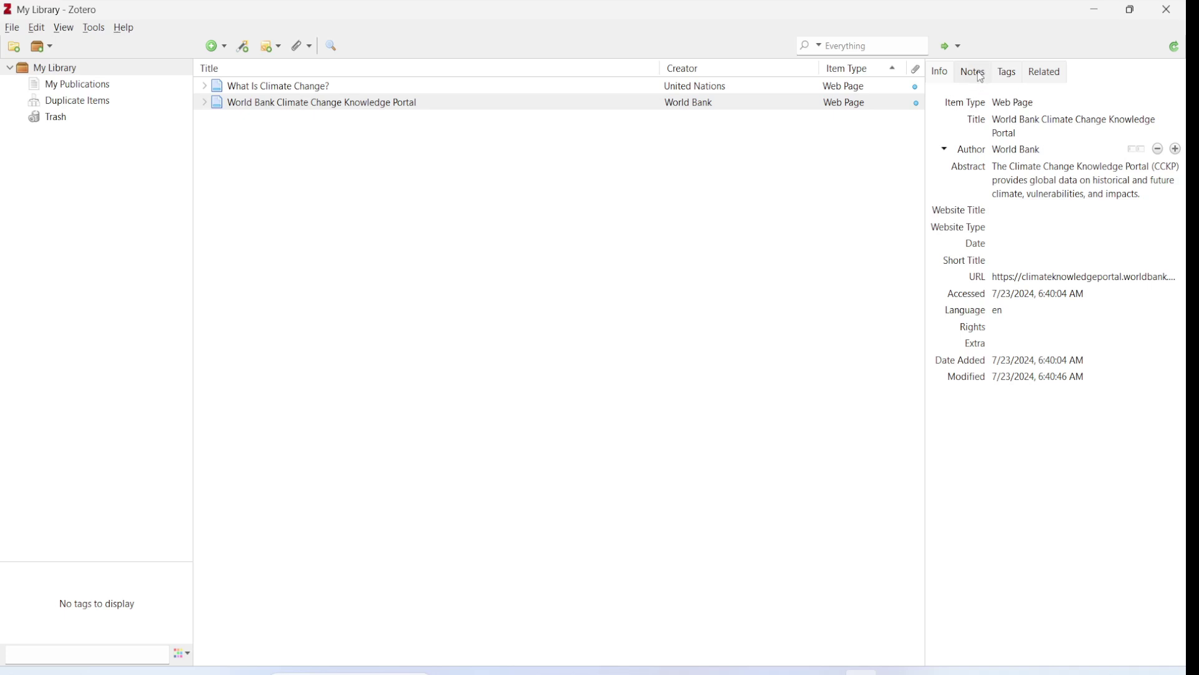
# - Add the tag "World Bank" to the World Bank Climate Change Knowledge Portal item
pyautogui.click(1010, 73)
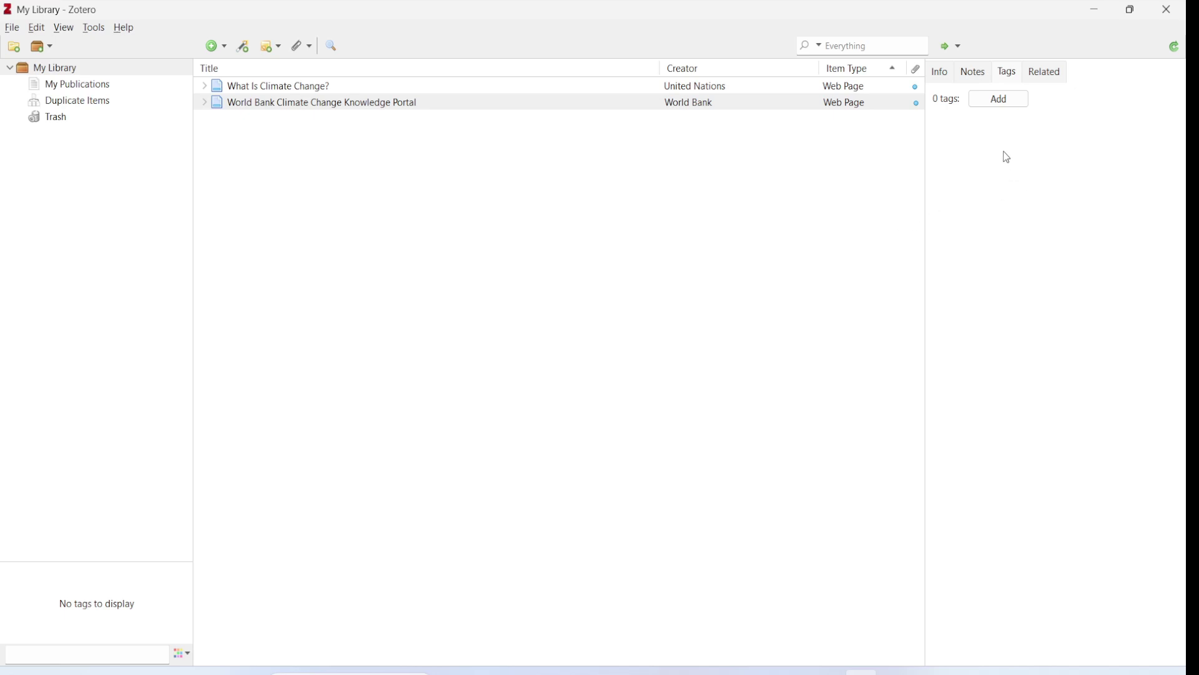
pyautogui.click(999, 101)
pyautogui.write('Worl')
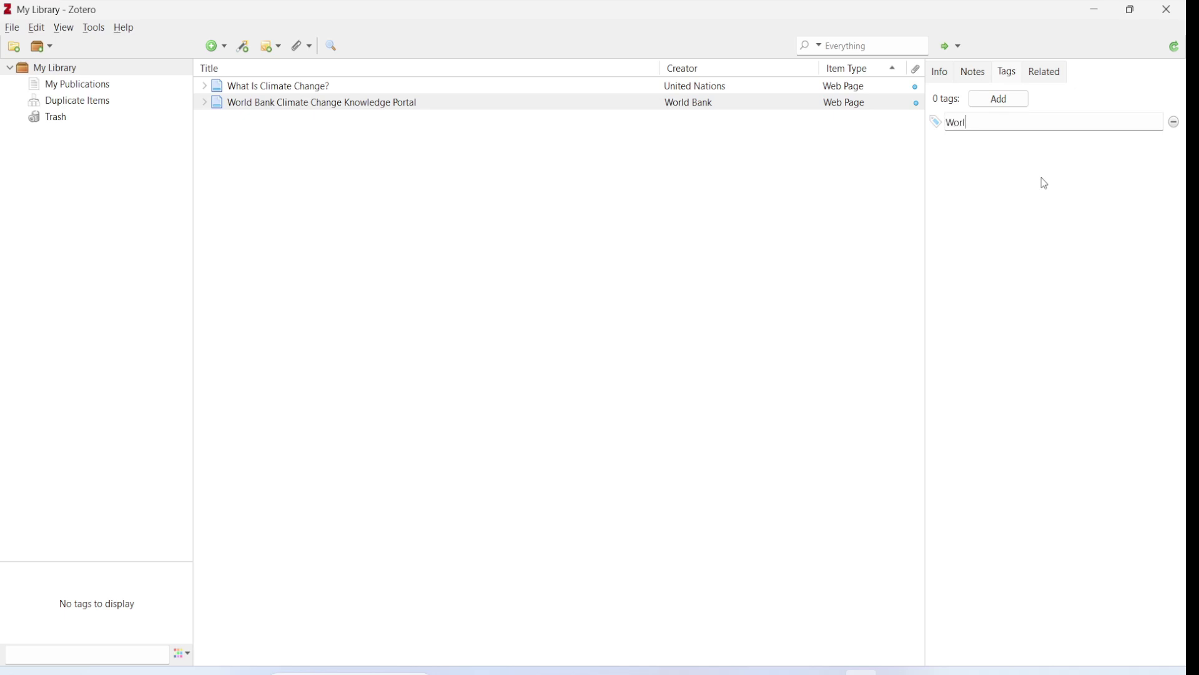
pyautogui.write('d Bank')
pyautogui.press('Return')
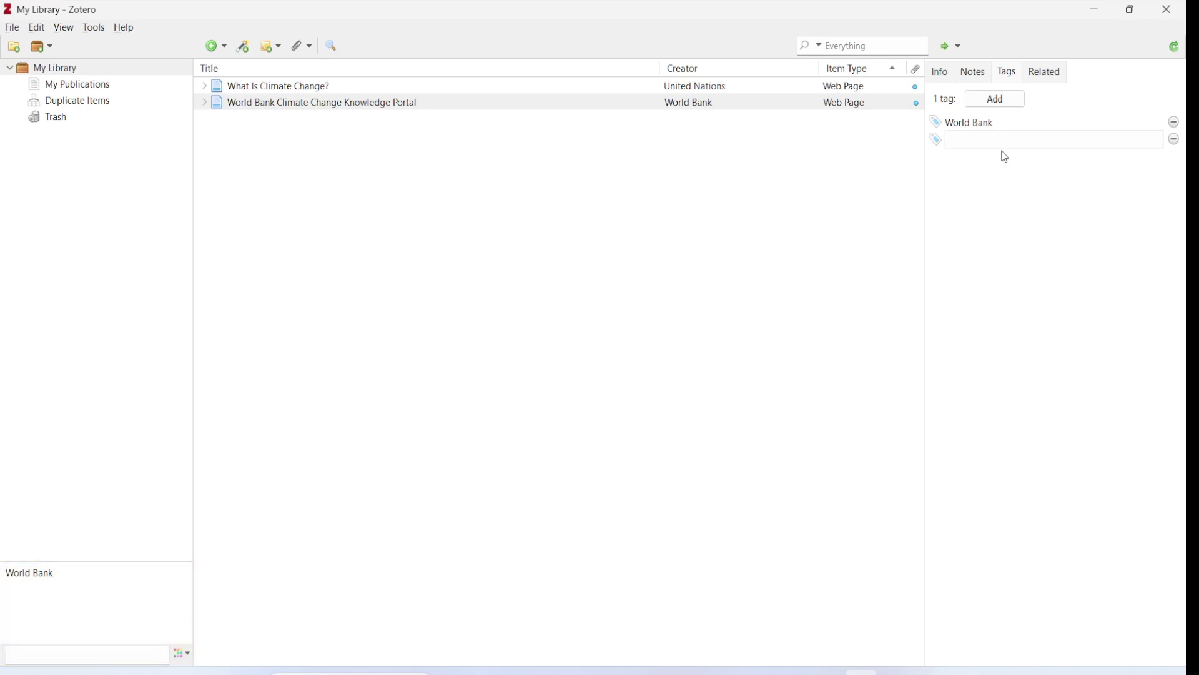
# - Add a note to the World Bank item reading "This article talks about paleoclimate among other things."
pyautogui.click(980, 80)
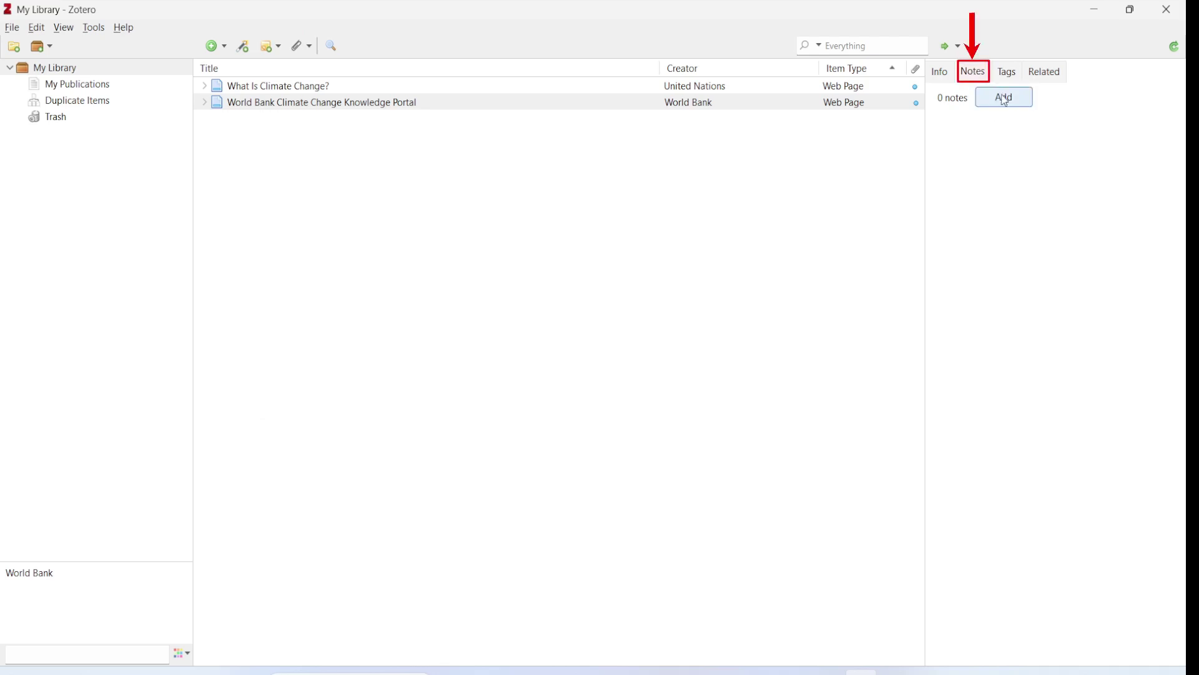
pyautogui.click(1005, 99)
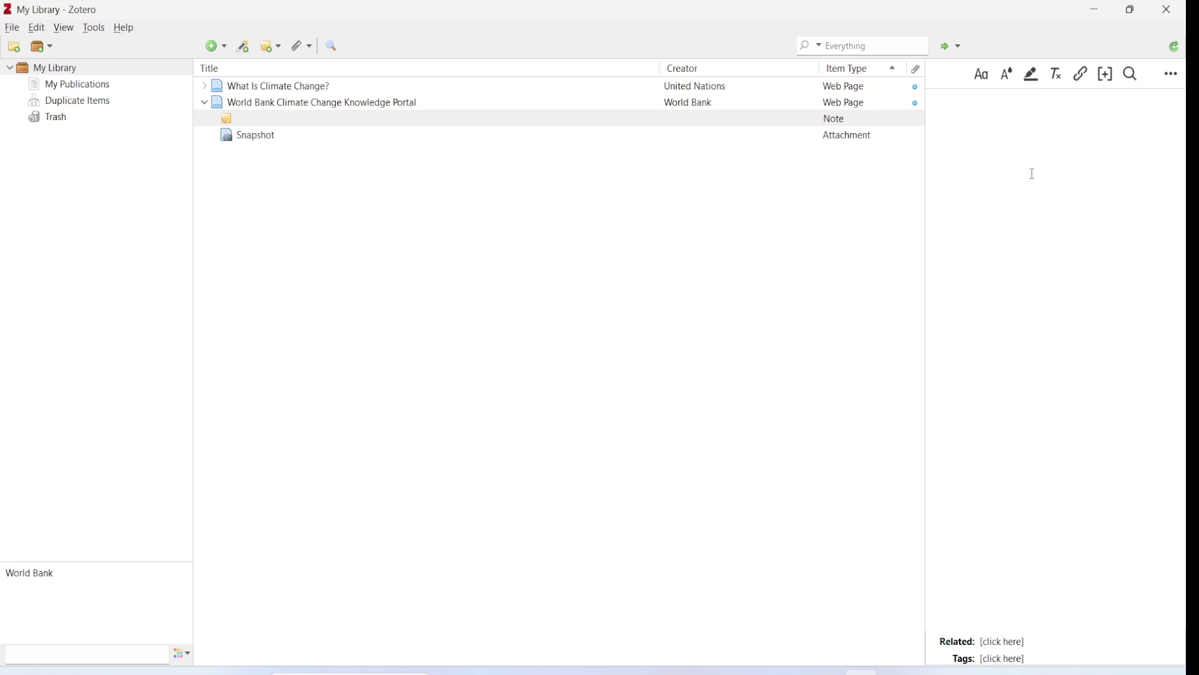
pyautogui.write('This article tal')
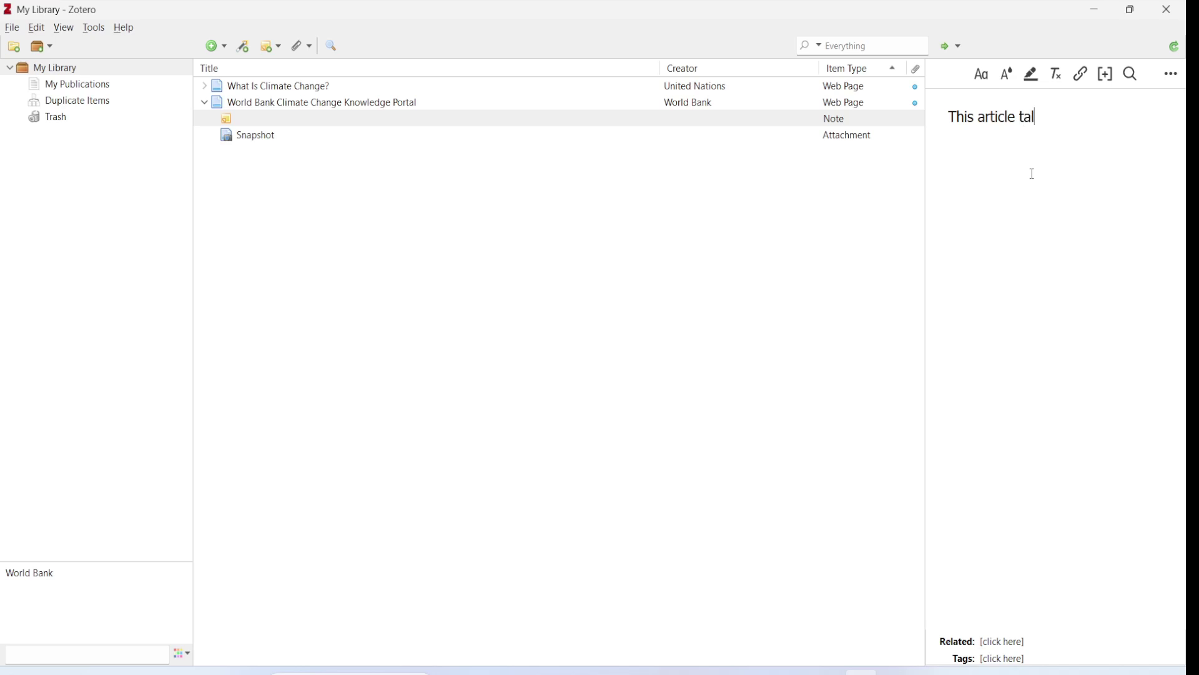
pyautogui.write('ks about paleocli')
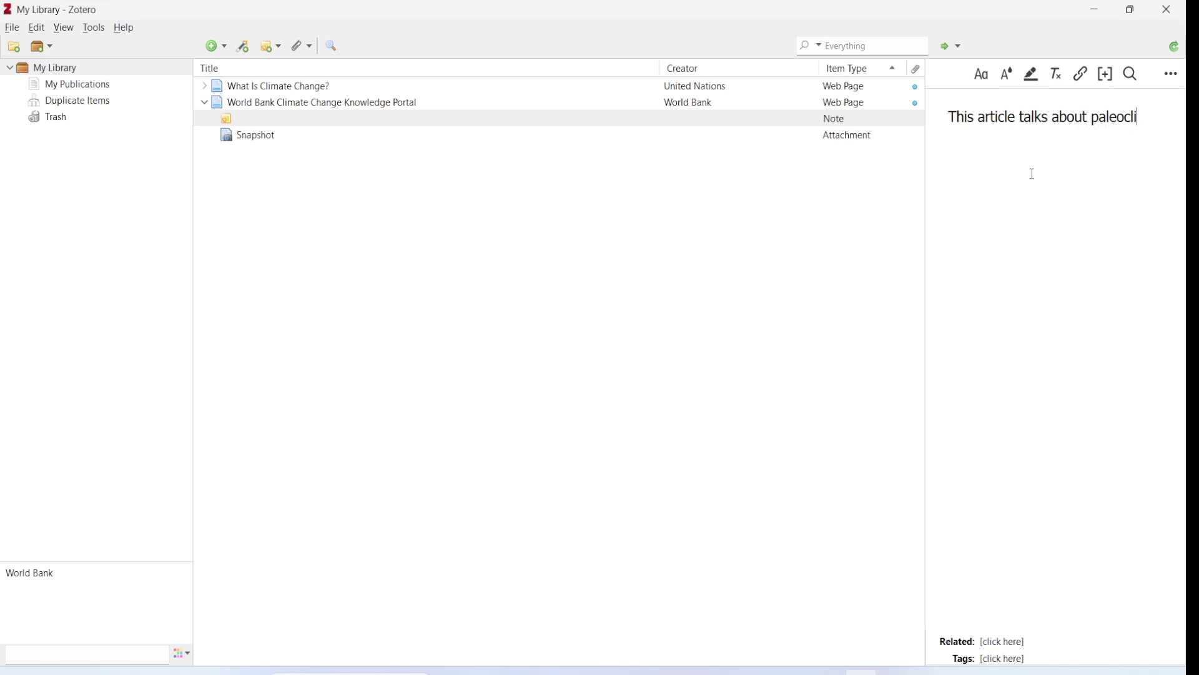
pyautogui.write('mate among')
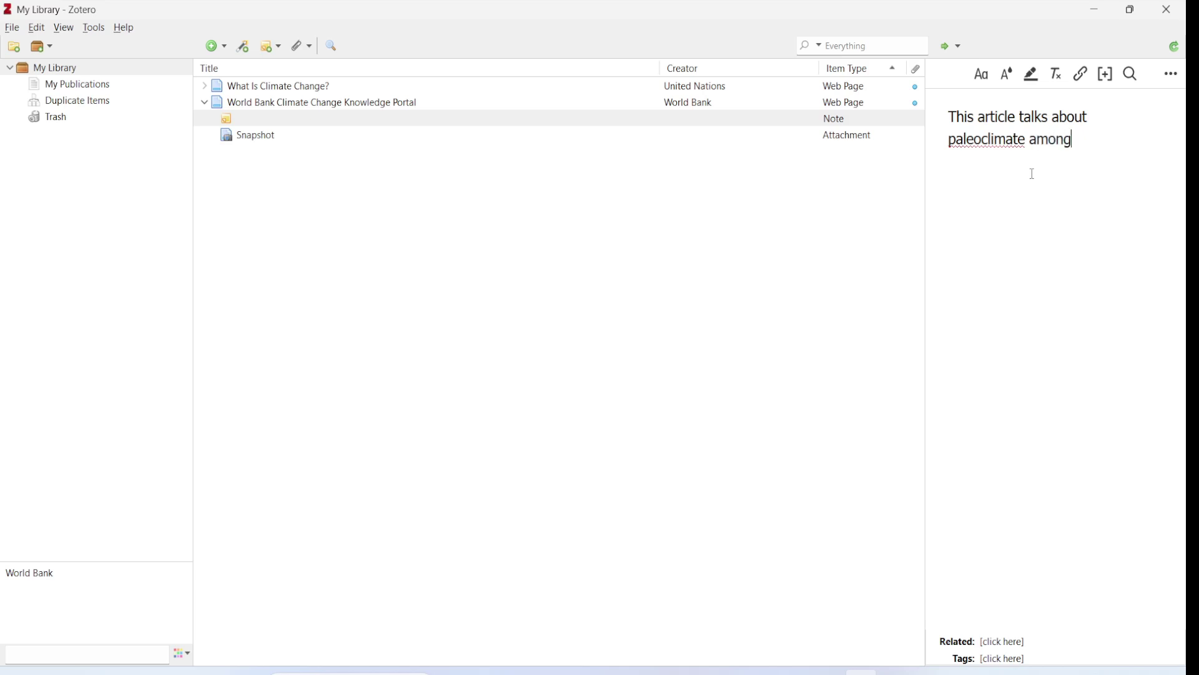
pyautogui.write('st other things.')
pyautogui.rightClick(1050, 150)
pyautogui.click(1070, 198)
# - View the paleoclimate note under the World Bank item and compare its text with its title, ending on the parent item
pyautogui.click(207, 107)
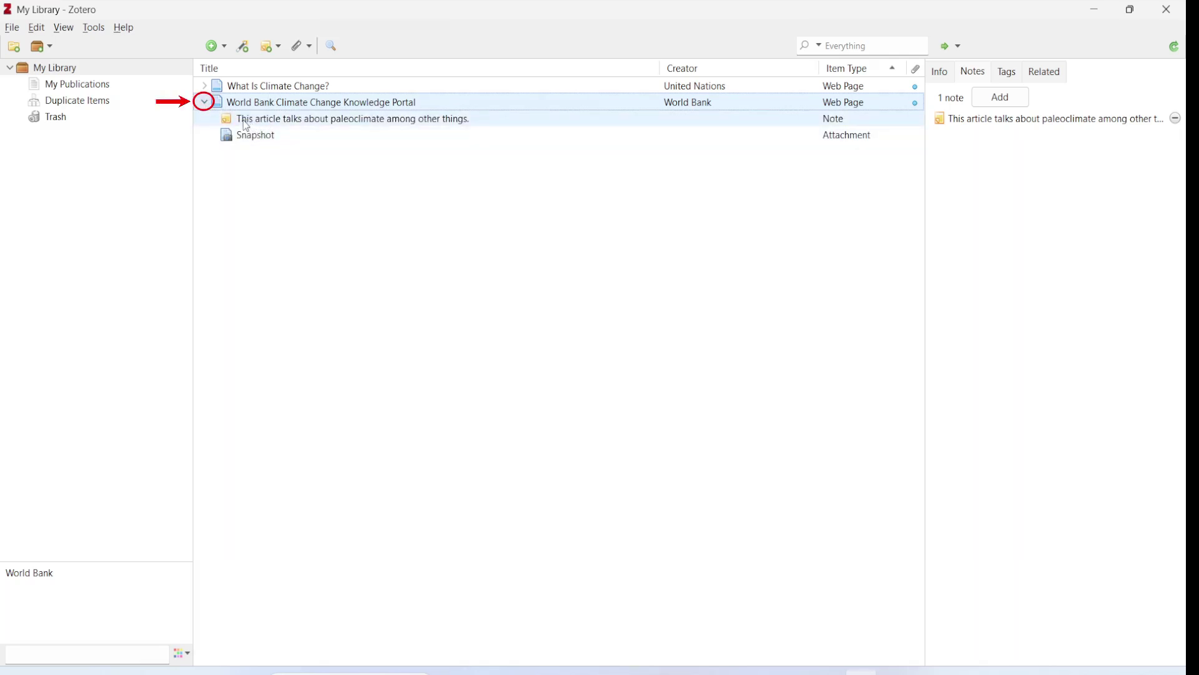
pyautogui.click(278, 122)
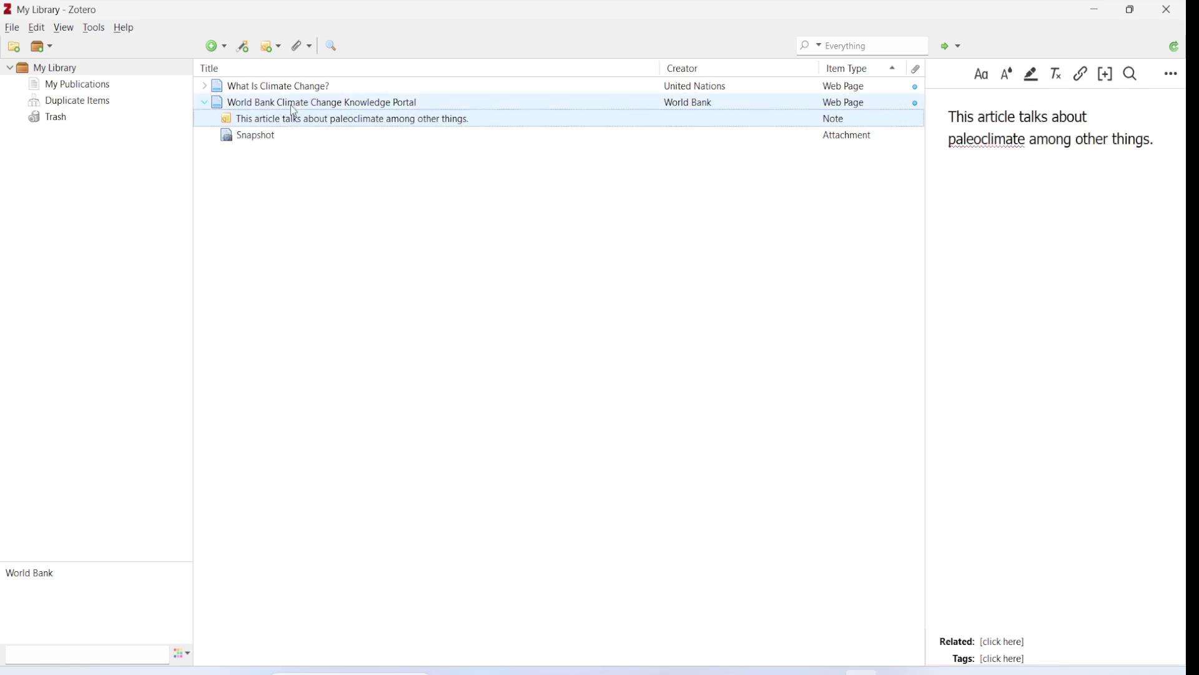
pyautogui.click(289, 103)
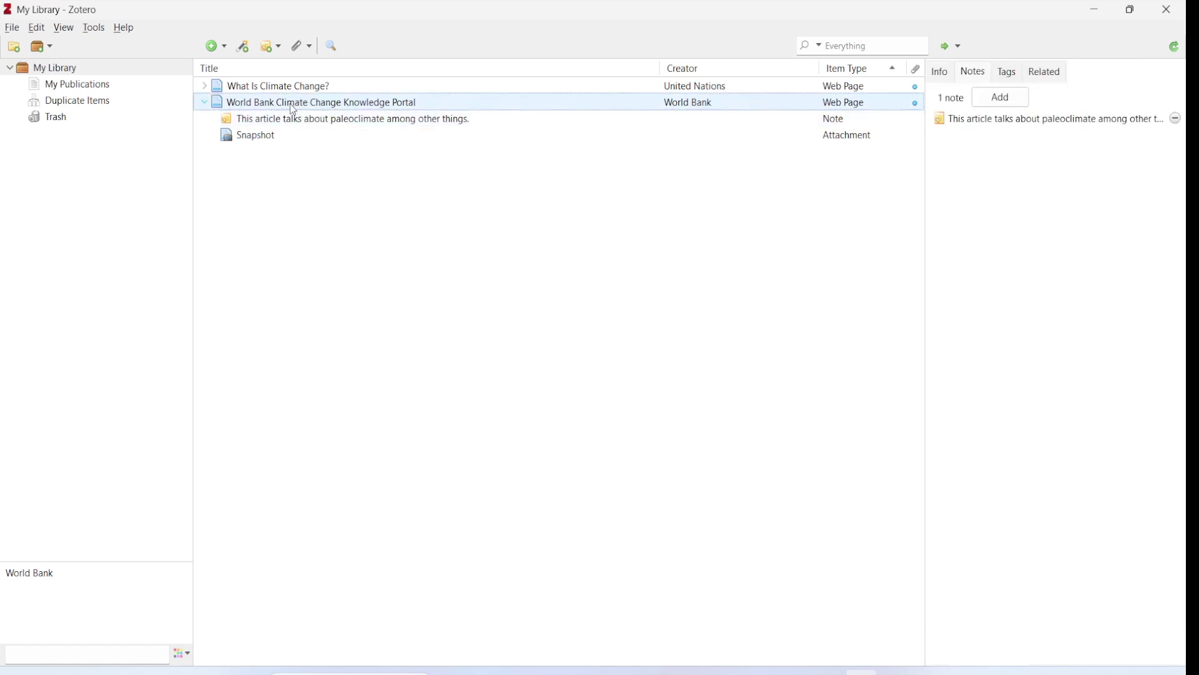
pyautogui.click(248, 124)
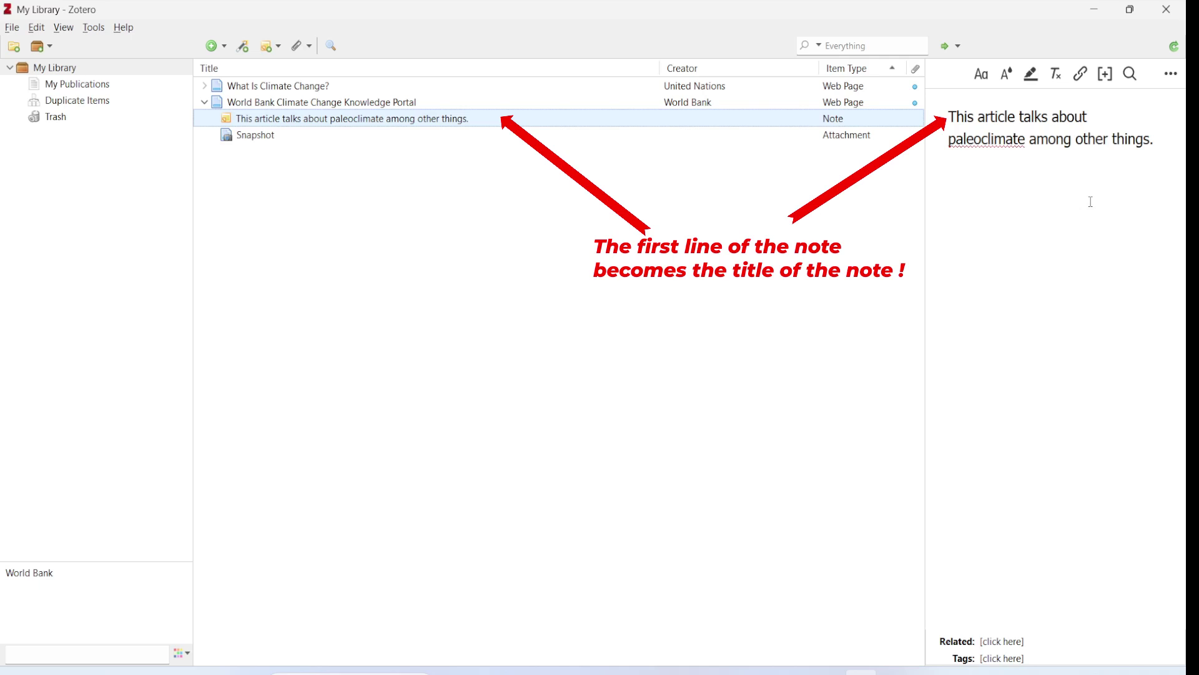
pyautogui.click(282, 110)
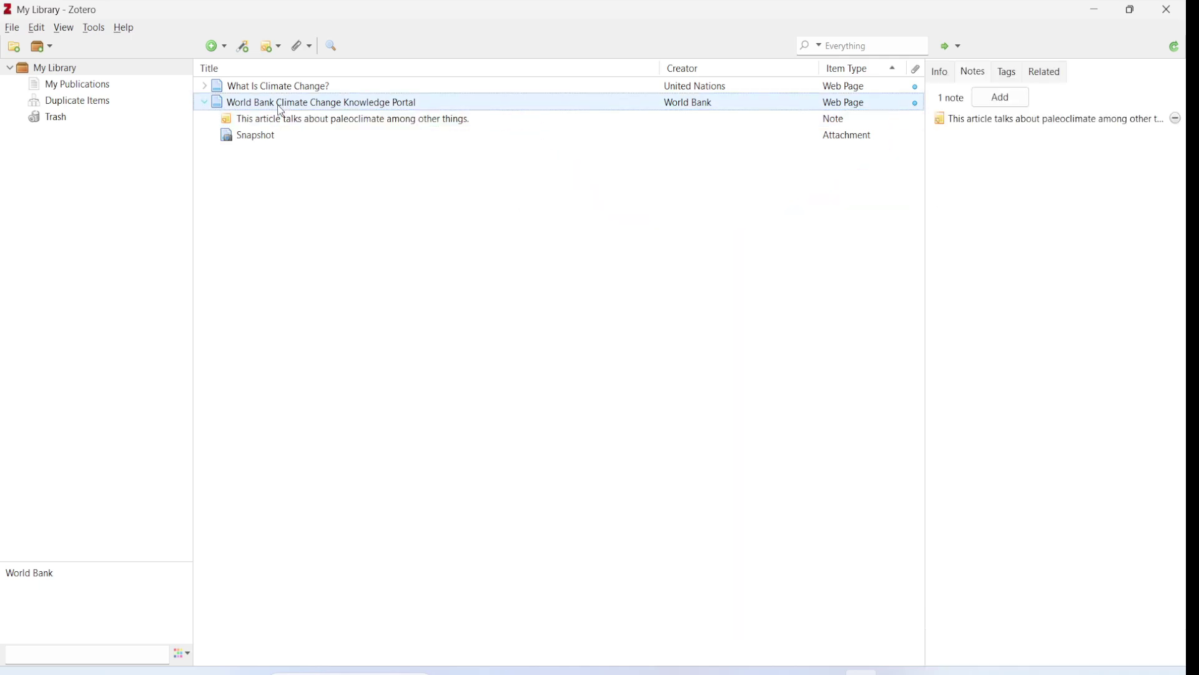
# - Review the World Bank item's info, notes and tags
pyautogui.click(940, 73)
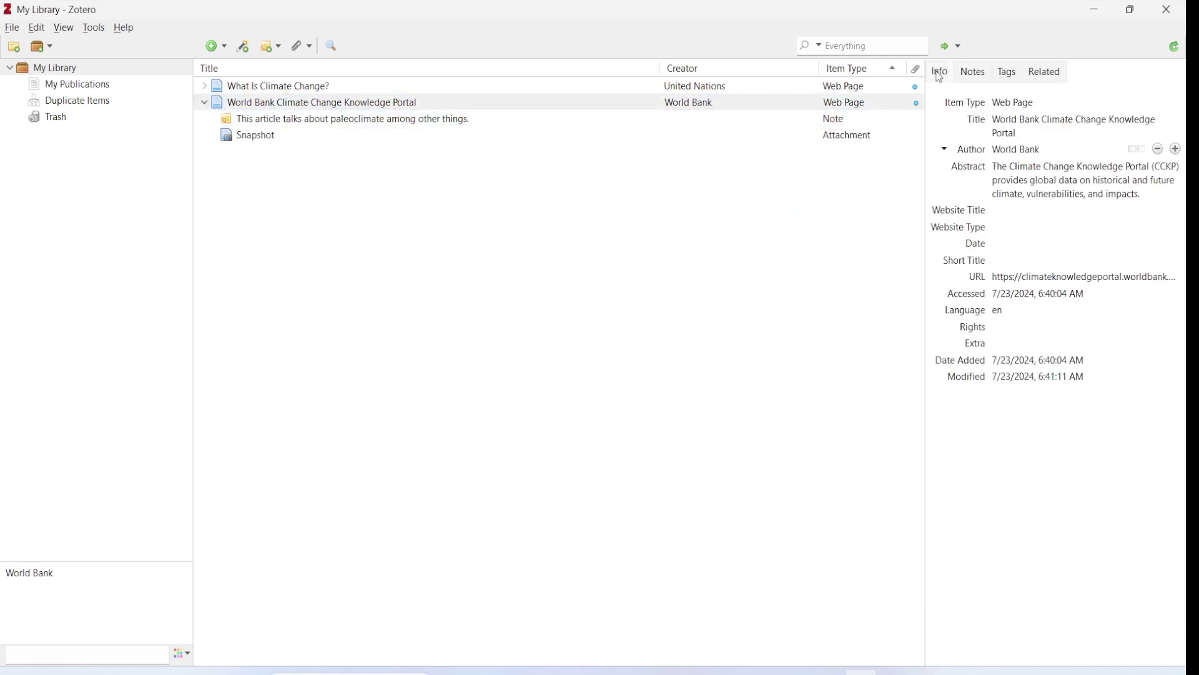
pyautogui.click(978, 75)
pyautogui.click(1012, 75)
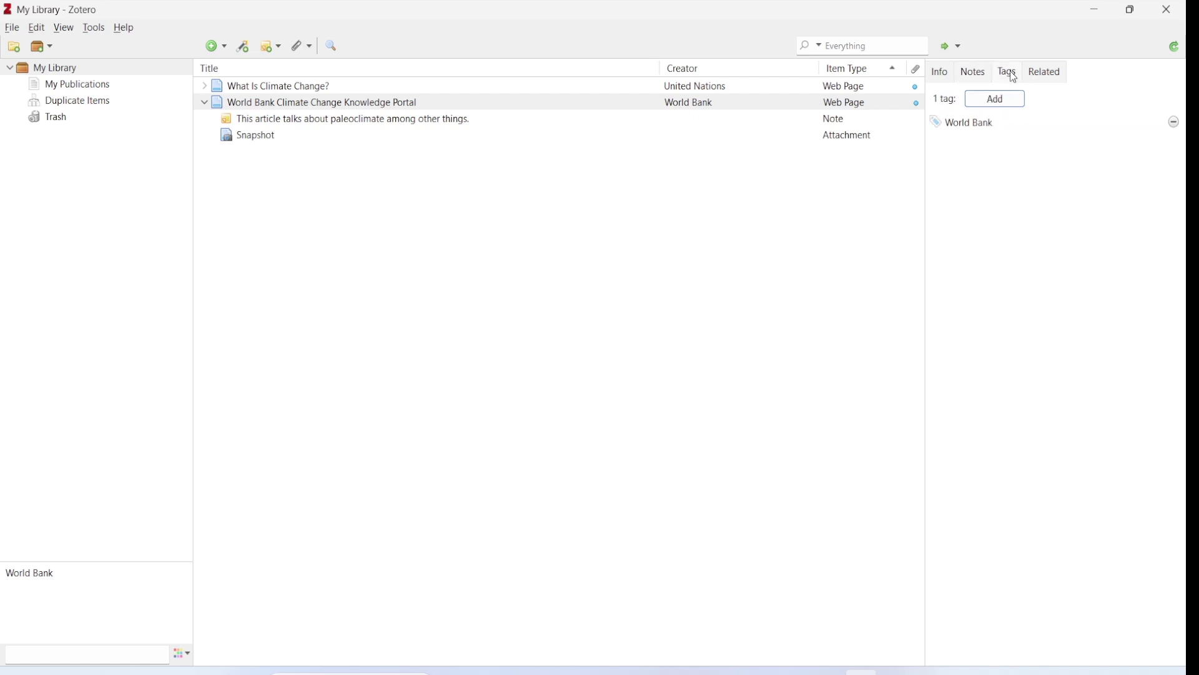
# - Relate the World Bank Climate Change Knowledge Portal item to the "What Is Climate Change?" item
pyautogui.click(1044, 75)
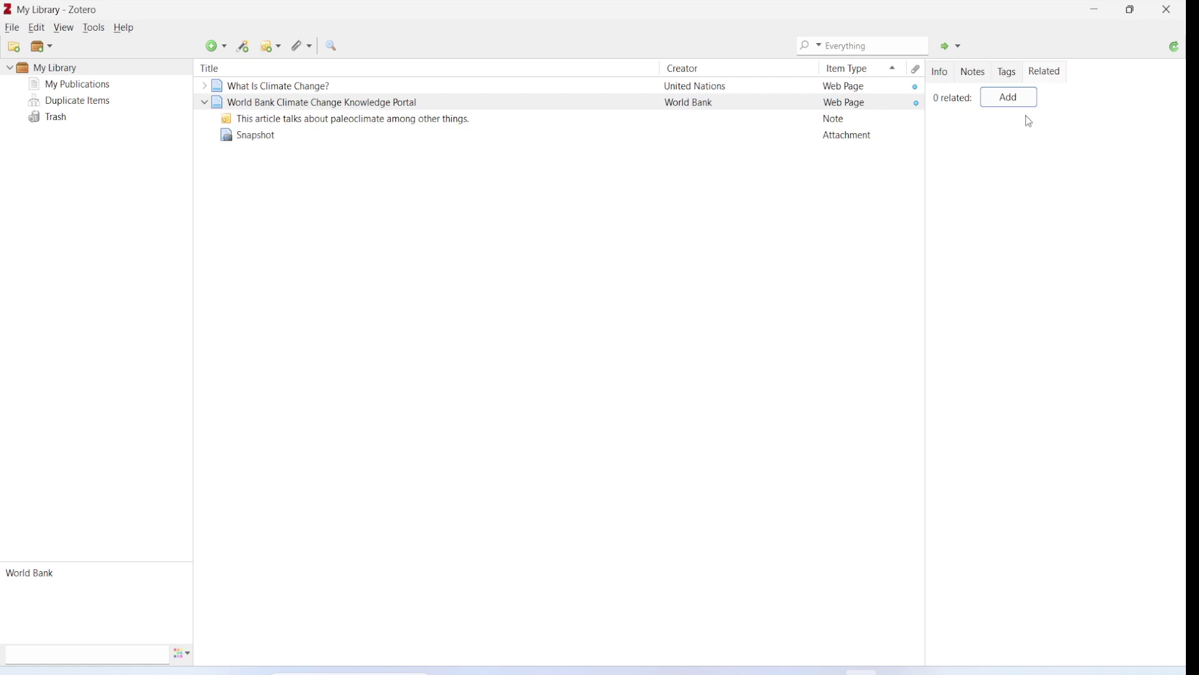
pyautogui.click(1021, 102)
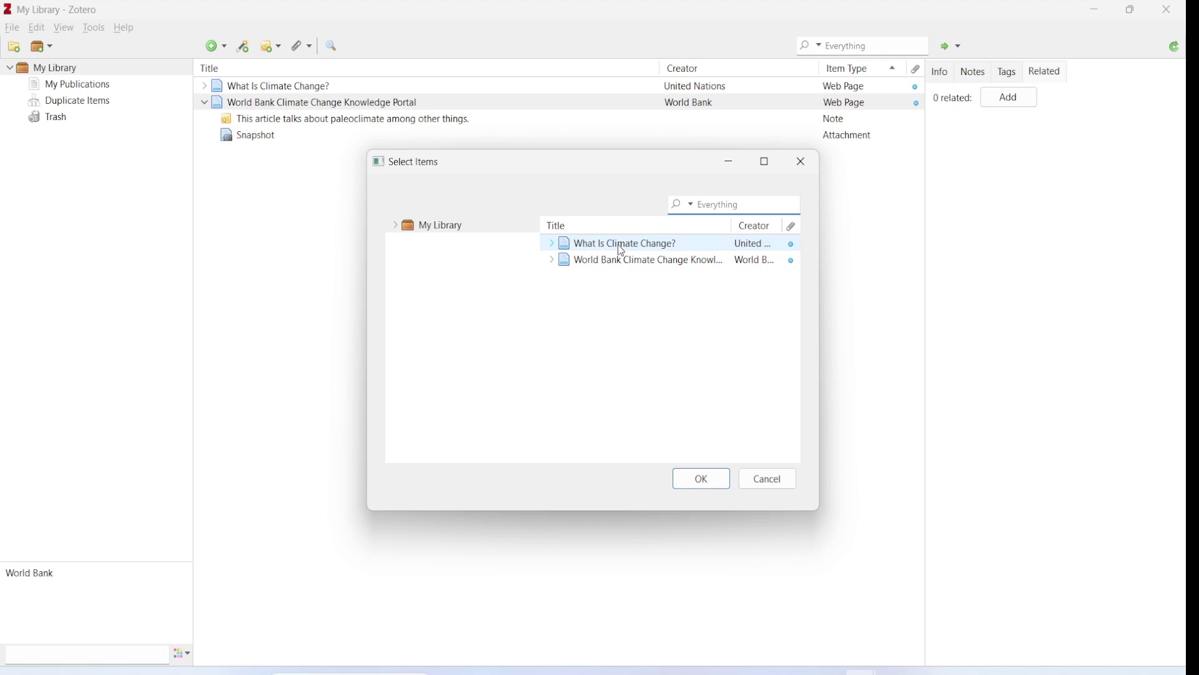
pyautogui.click(617, 245)
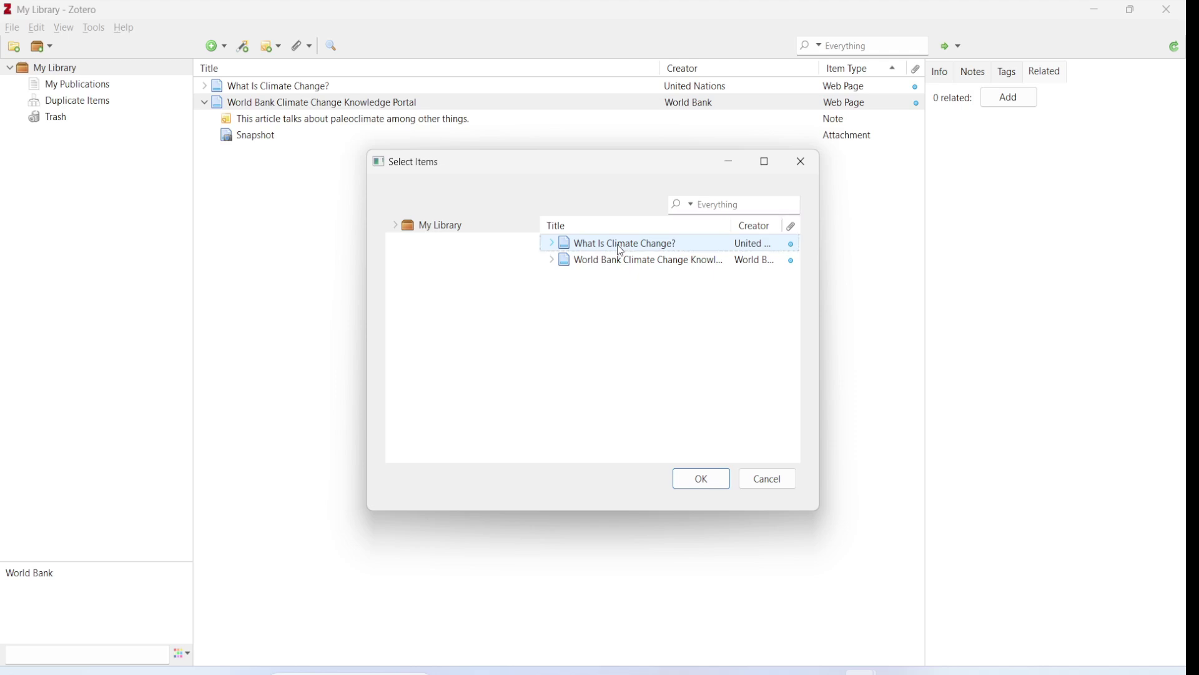
pyautogui.click(686, 487)
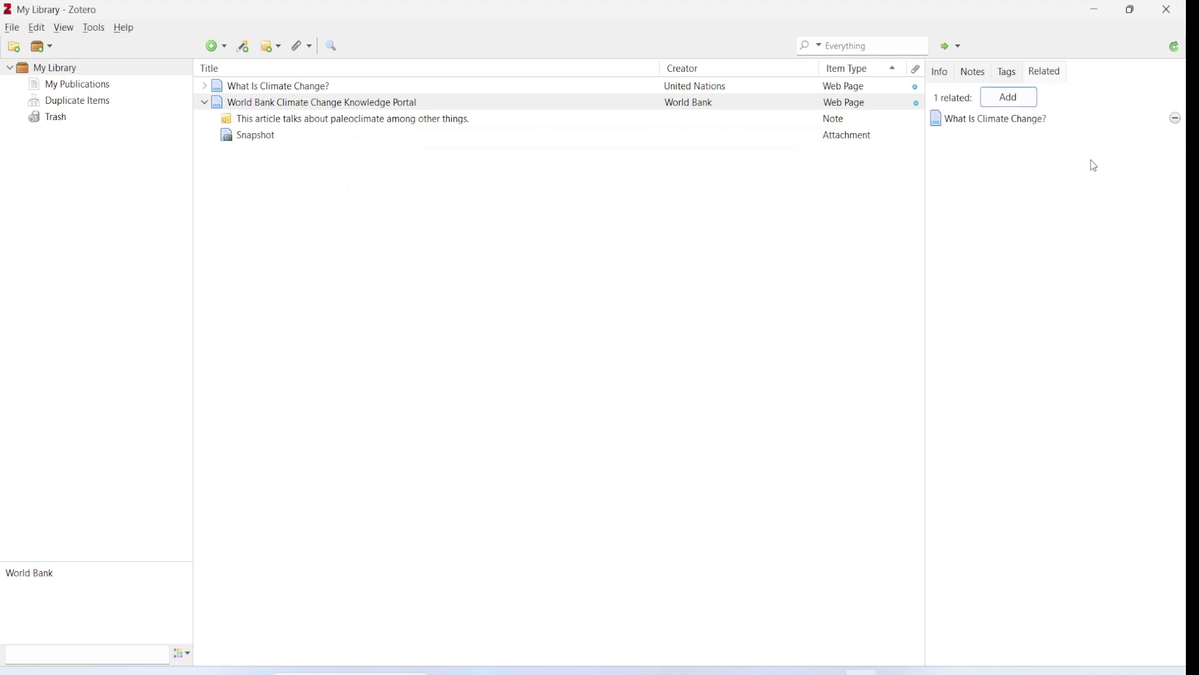
# - Review the World Bank item's info, notes, tags and related items, ending on its info
pyautogui.click(941, 72)
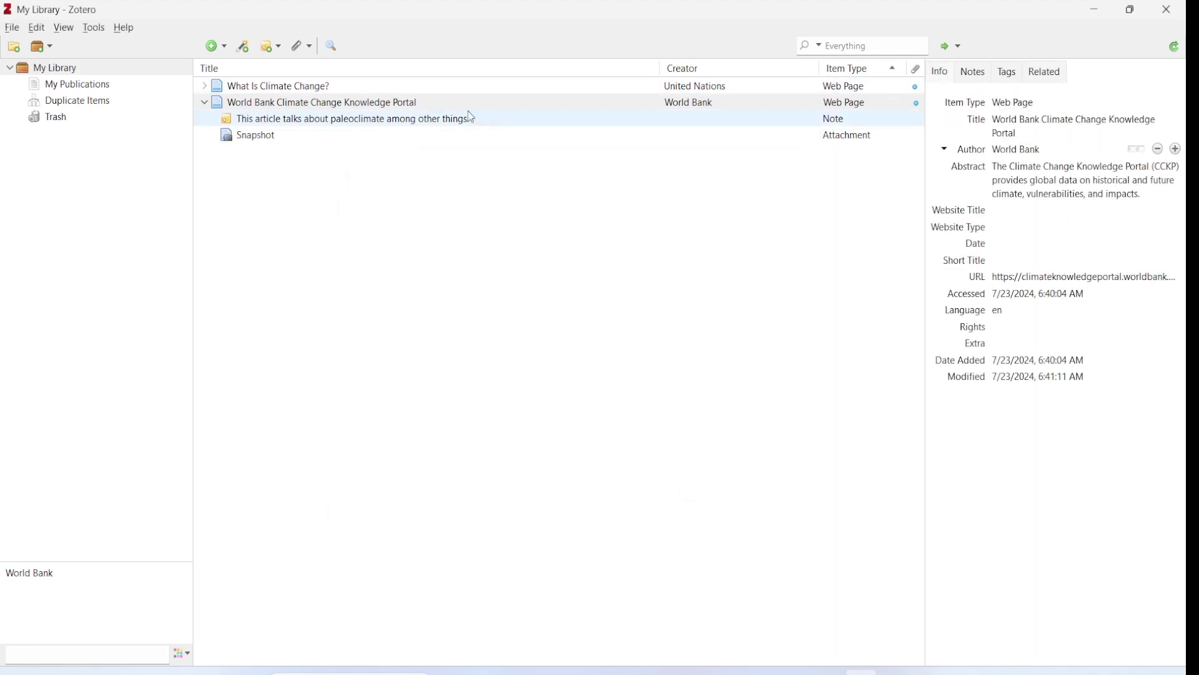
pyautogui.click(447, 103)
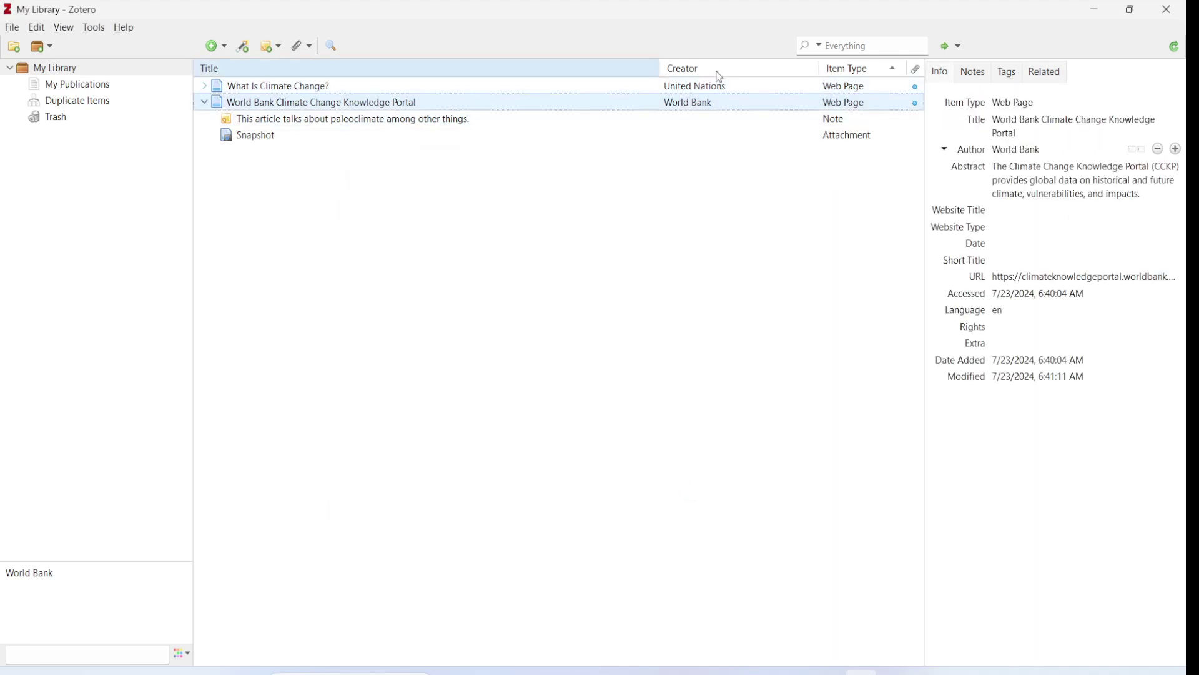
pyautogui.click(975, 73)
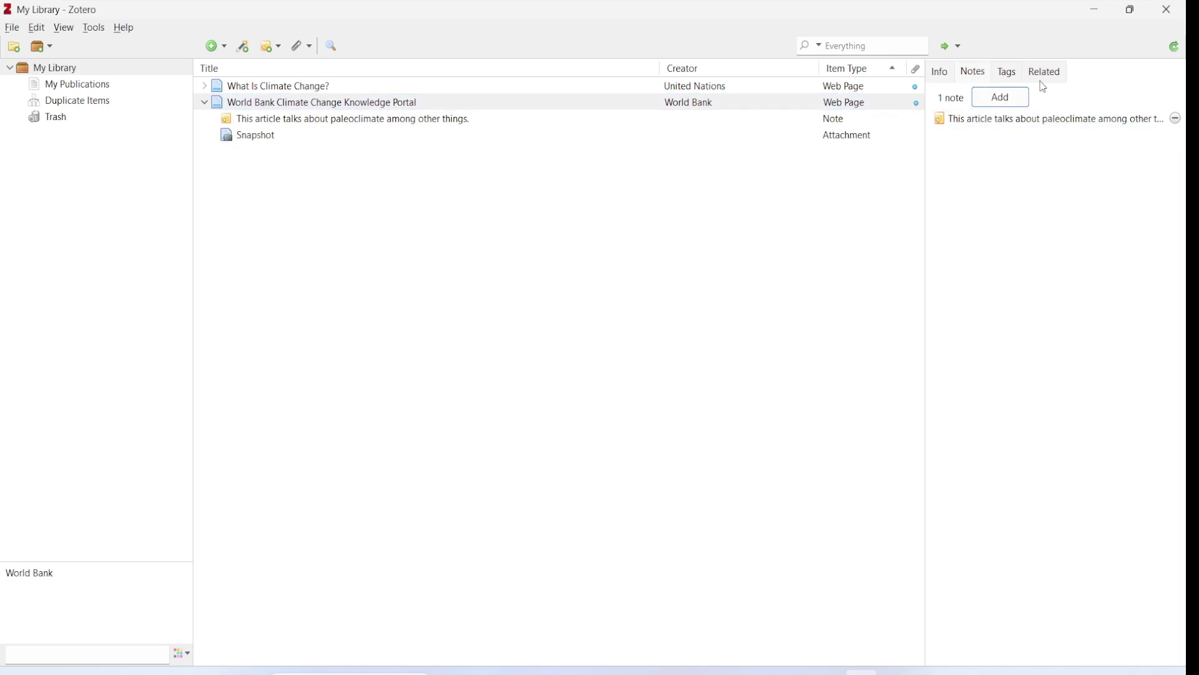
pyautogui.click(1011, 74)
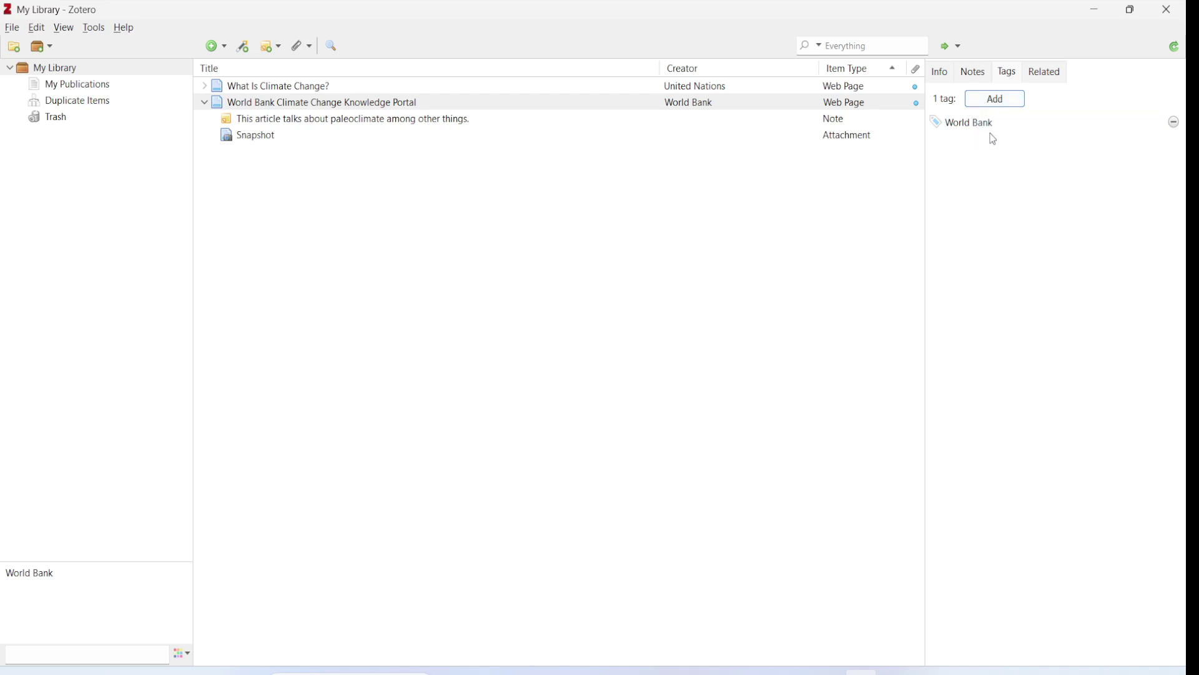
pyautogui.click(1047, 78)
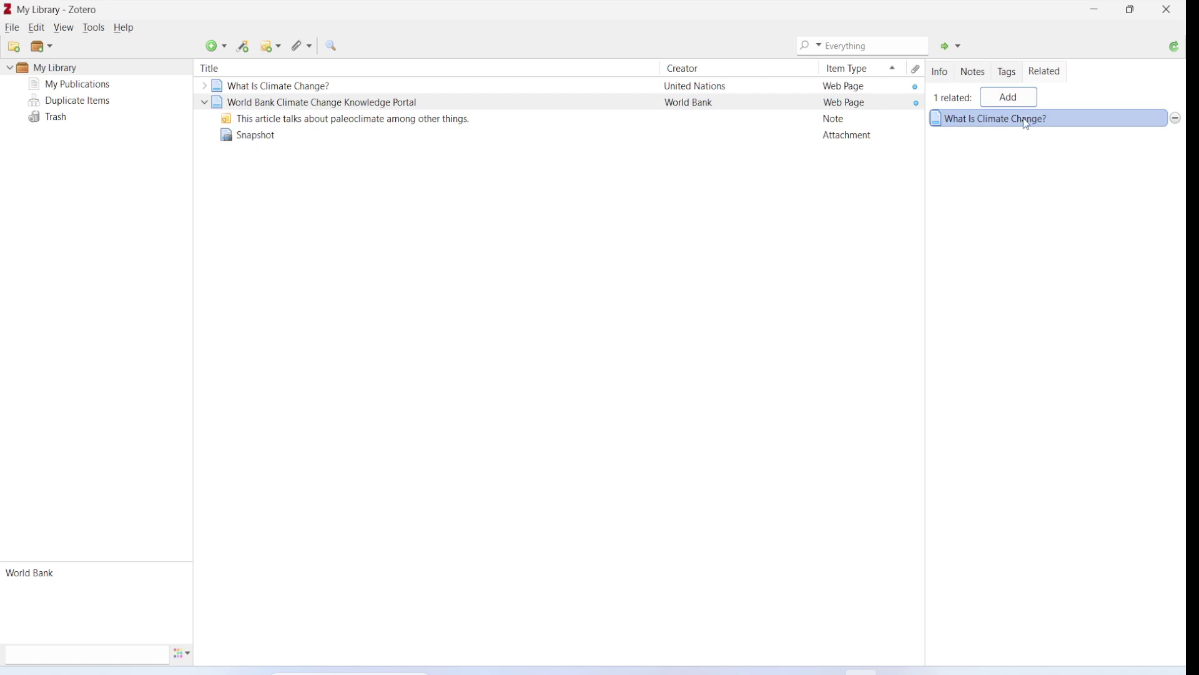
pyautogui.click(940, 74)
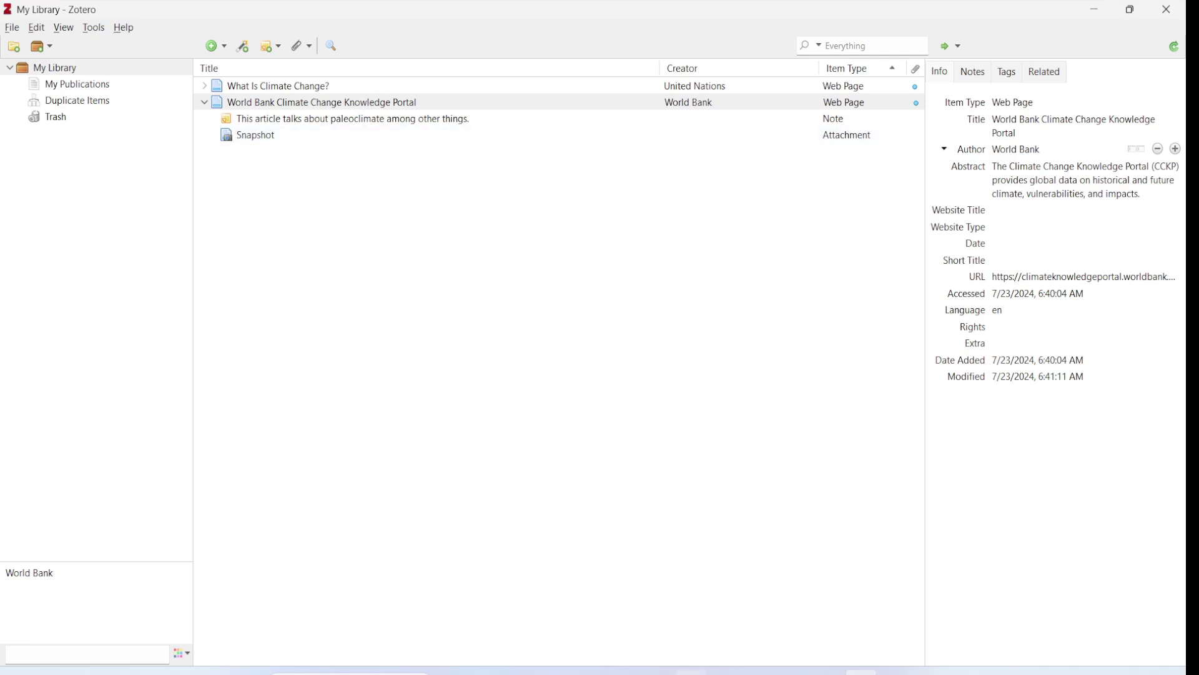
# - View the live World Bank page in Firefox, and open the World Bank item's saved snapshot from Zotero and skim it
pyautogui.hotkey('alt', 'Tab')
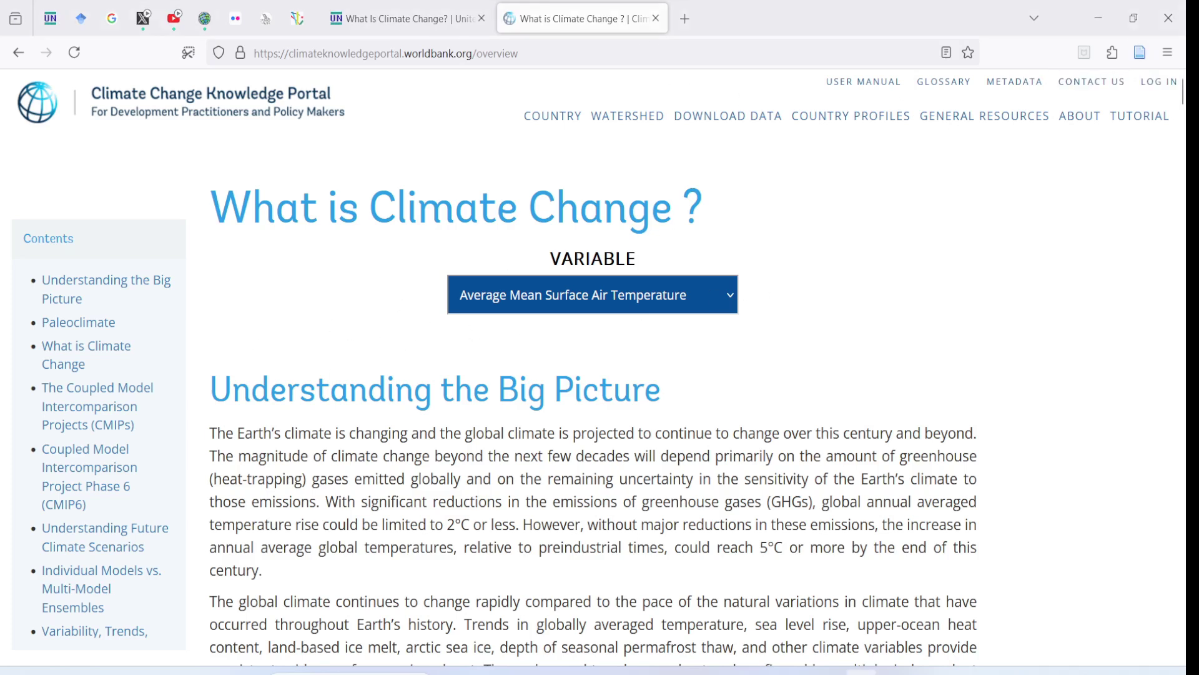
pyautogui.click(834, 651)
pyautogui.click(258, 141)
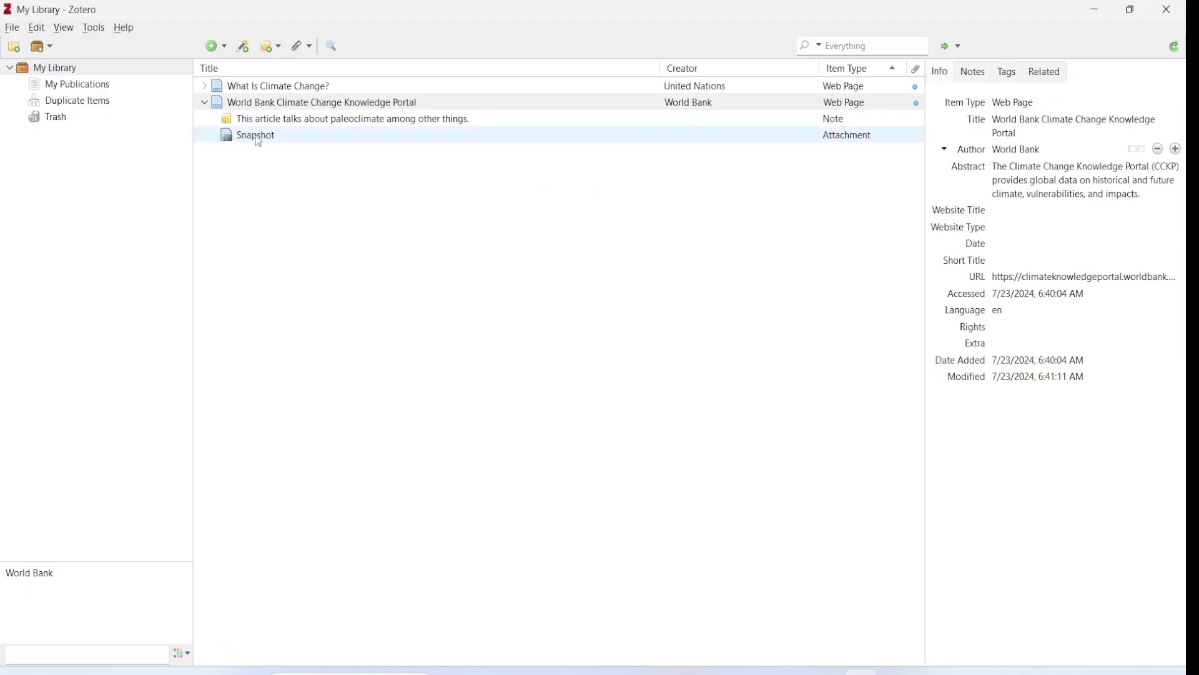
pyautogui.click(254, 106)
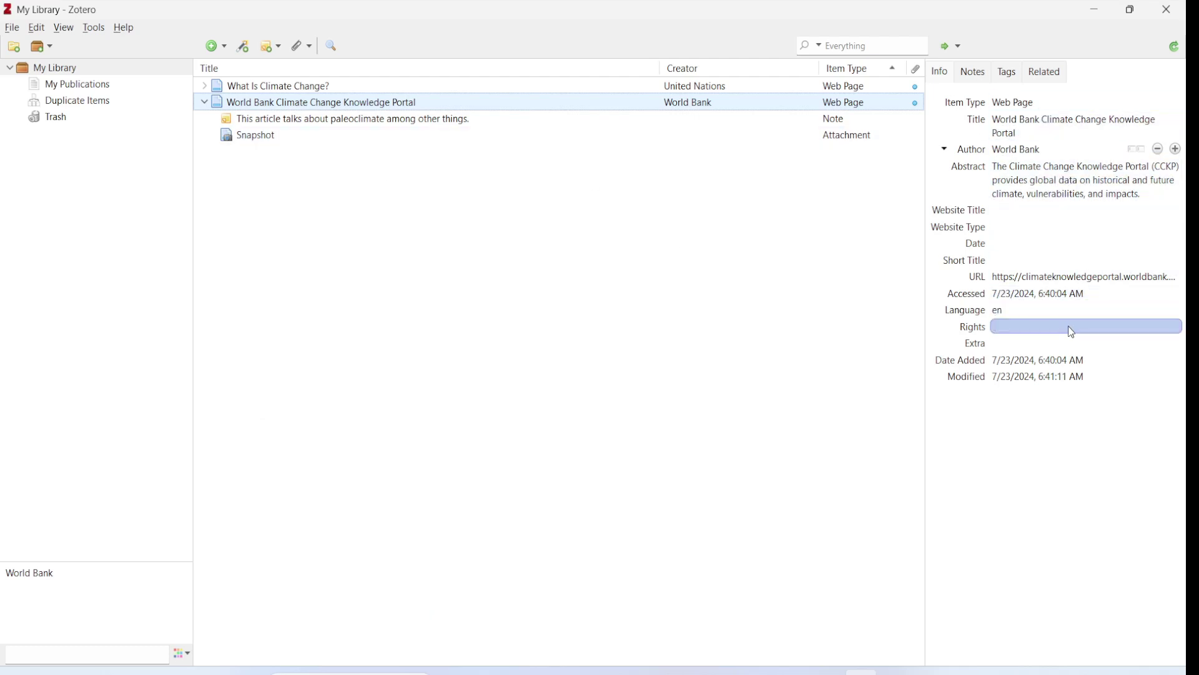
pyautogui.doubleClick(256, 136)
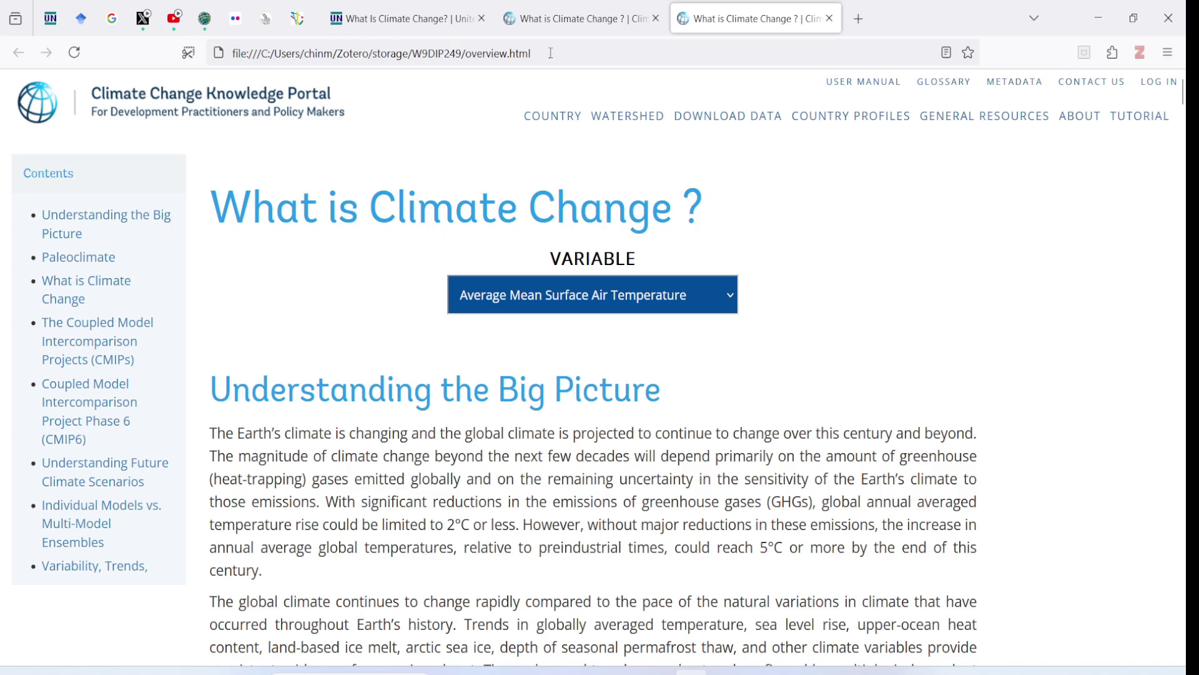
pyautogui.scroll(-20, 506, 229)
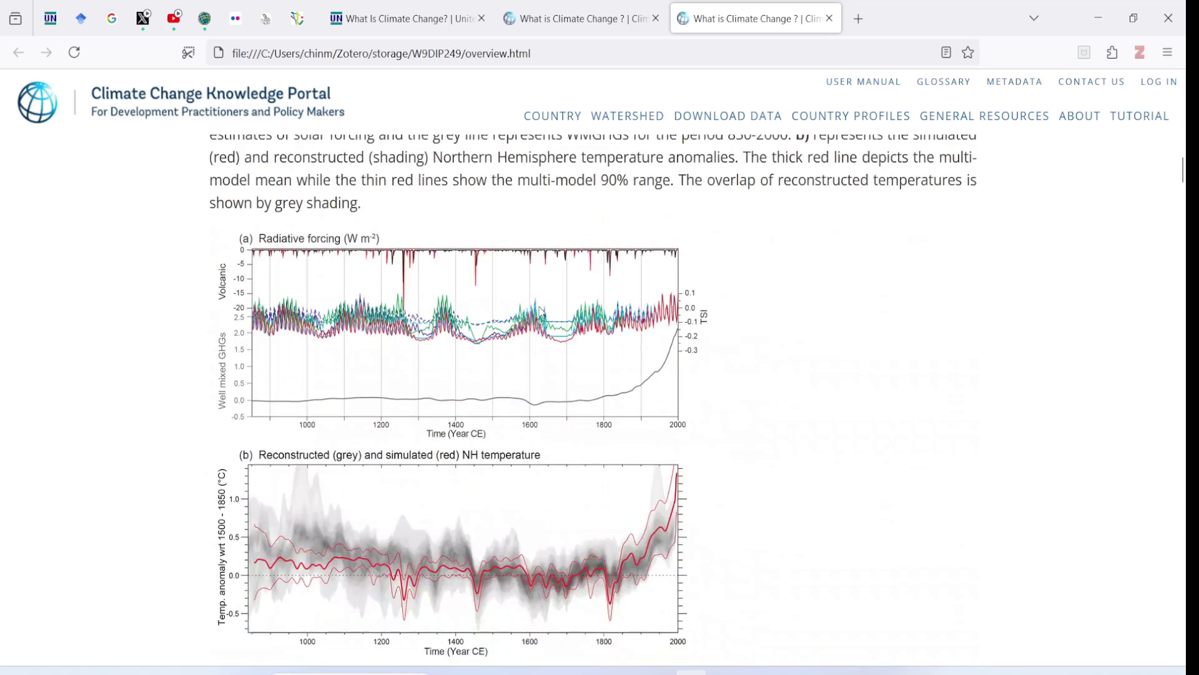
pyautogui.scroll(20, 541, 311)
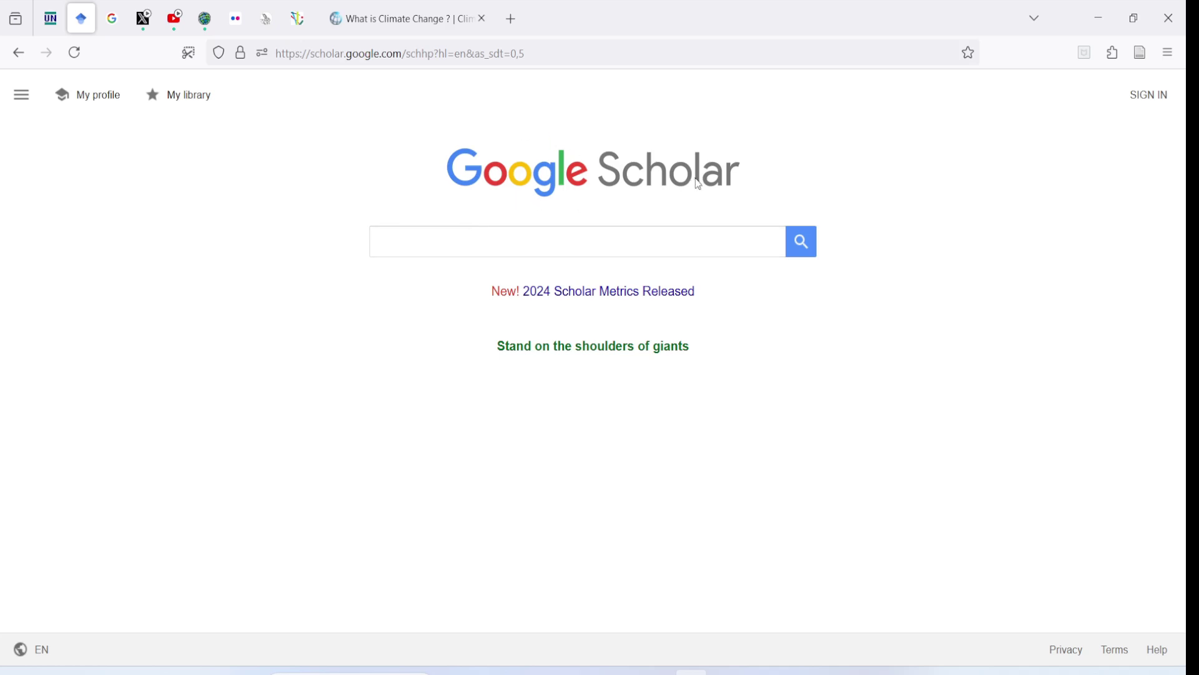
# - Search Google Scholar for "climate change and society" and bring up the Zotero Connector's item selector for the results
pyautogui.write('climate change and society')
pyautogui.press('Return')
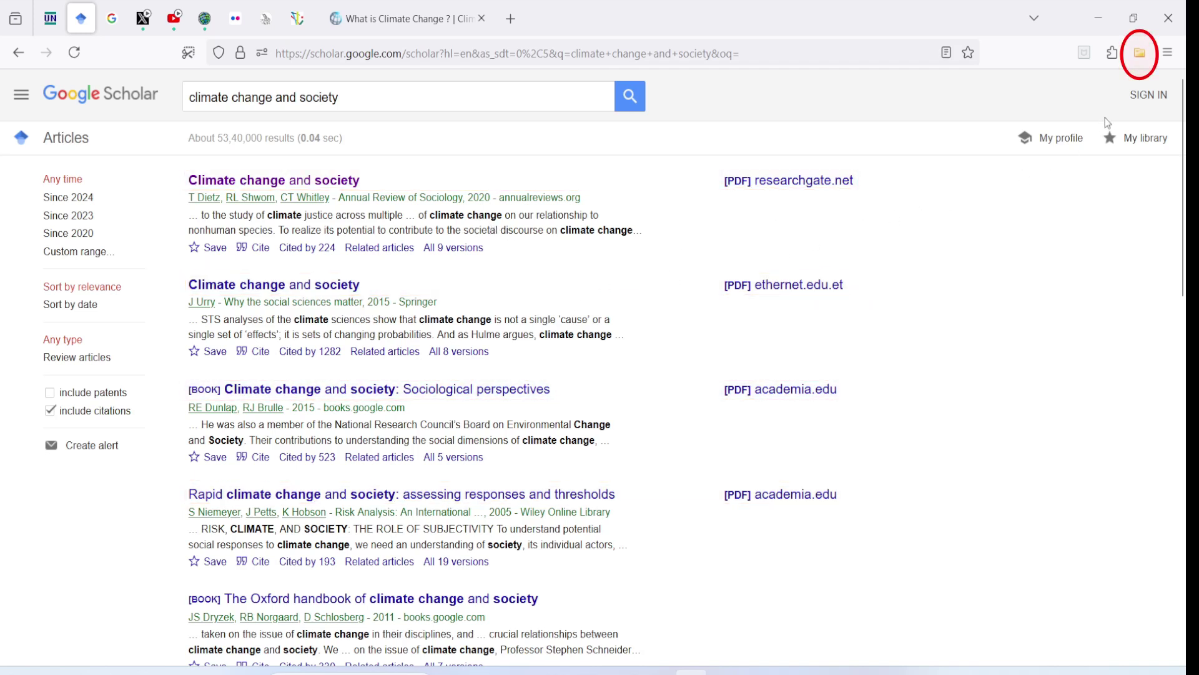
pyautogui.click(1140, 55)
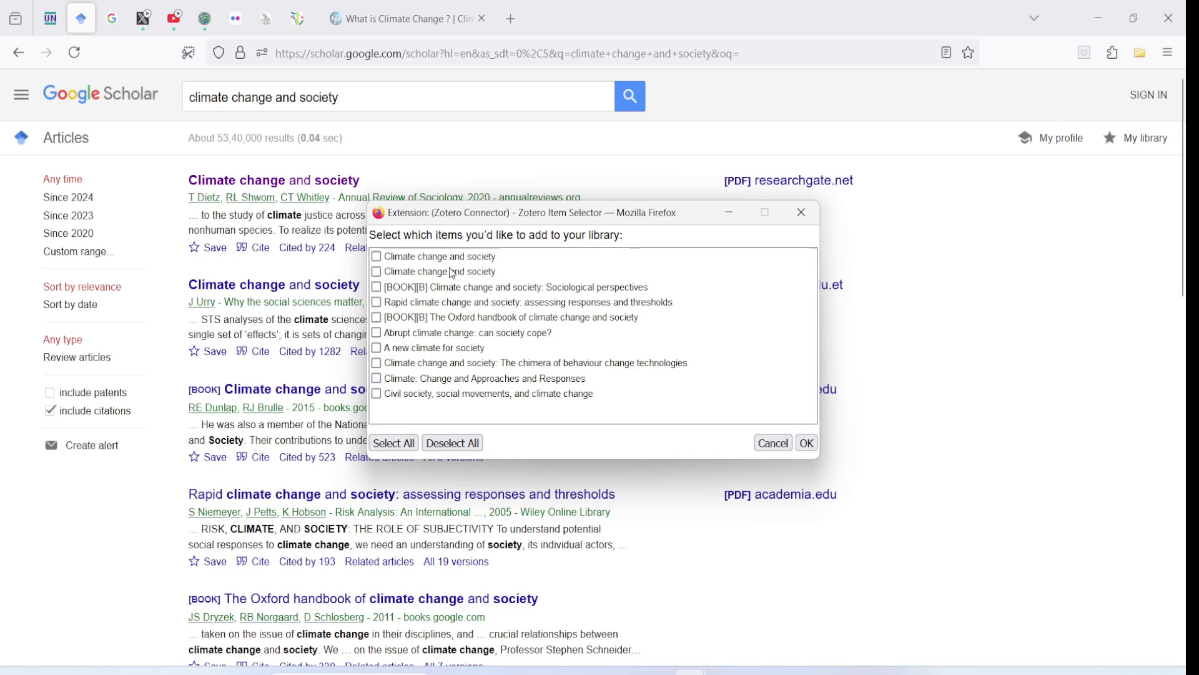
pyautogui.scroll(-5, 238, 376)
pyautogui.scroll(-6, 238, 376)
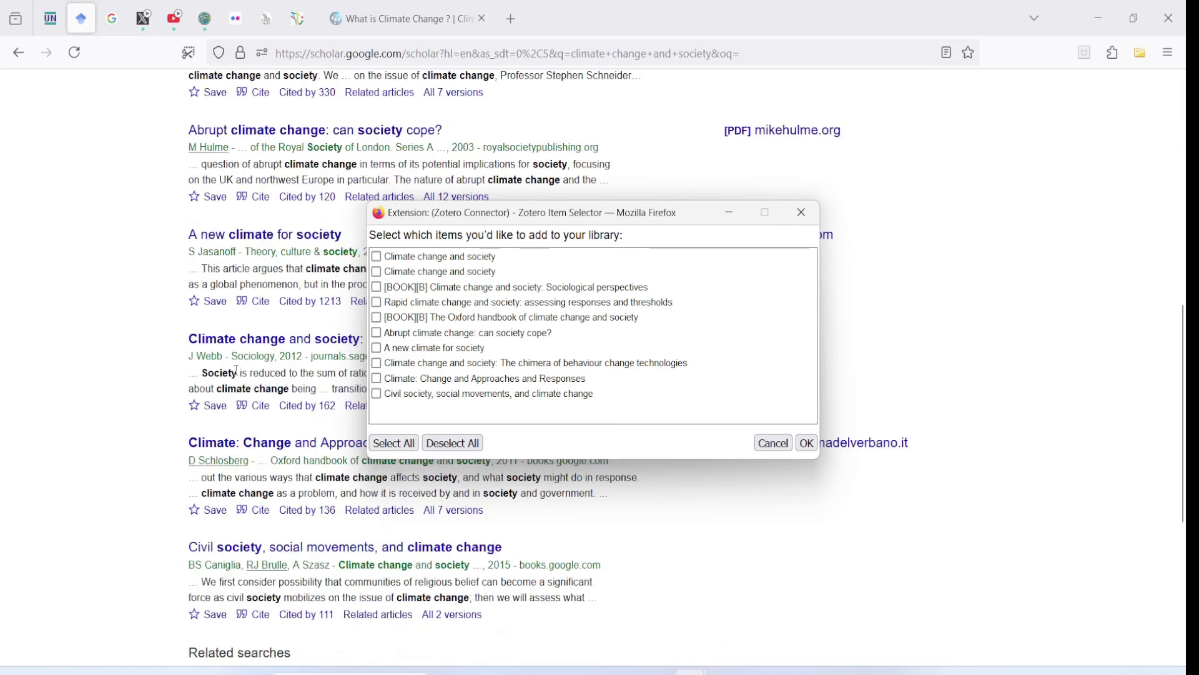
pyautogui.scroll(10, 238, 375)
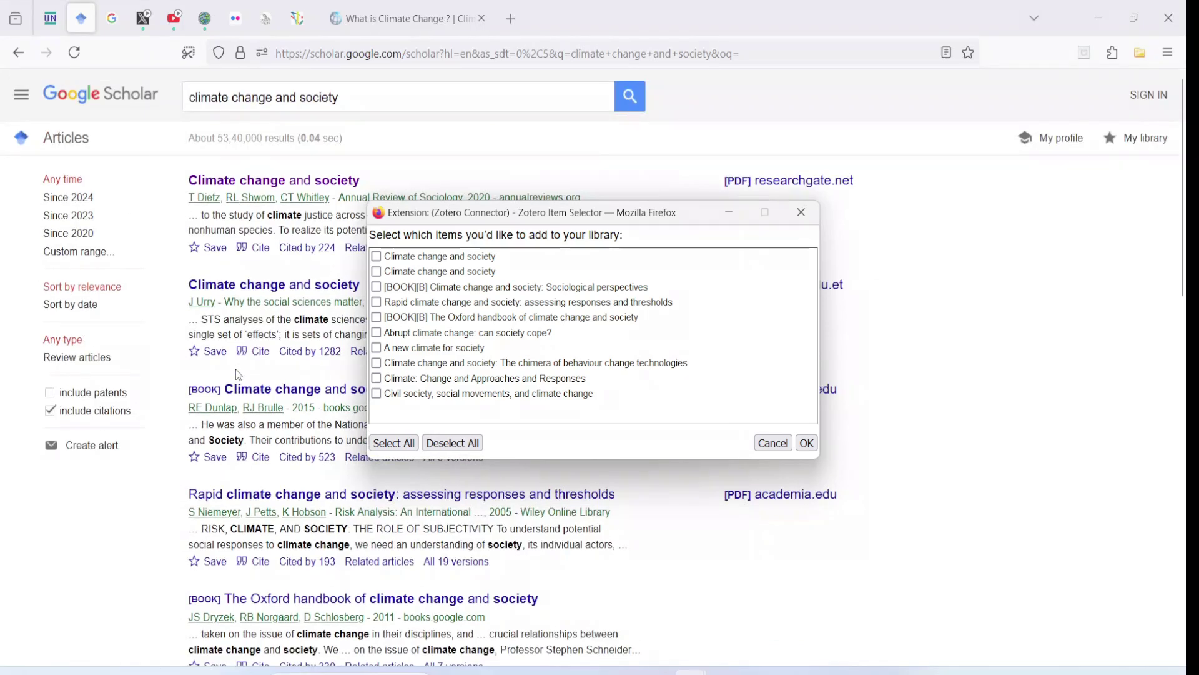
# - Save both "Climate change and society" entries, "Rapid climate change and society: assessing responses and thresholds" and "A new climate for society" to Zotero
pyautogui.click(377, 257)
pyautogui.click(377, 272)
pyautogui.click(376, 303)
pyautogui.click(378, 349)
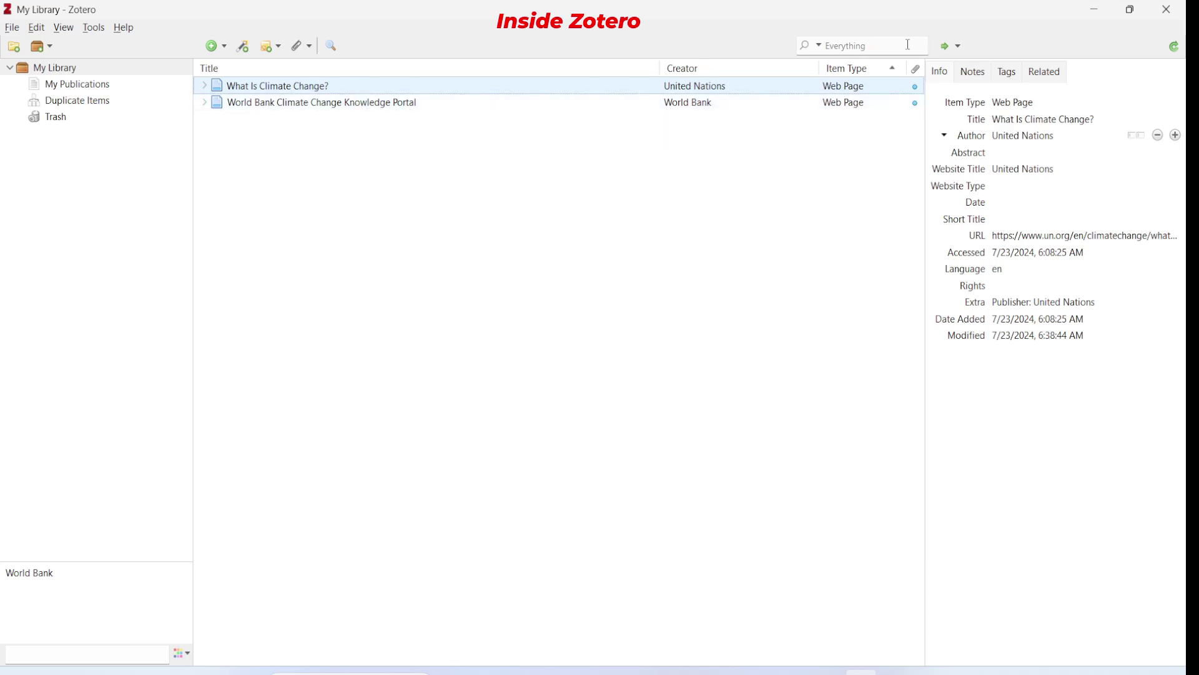
pyautogui.click(1096, 11)
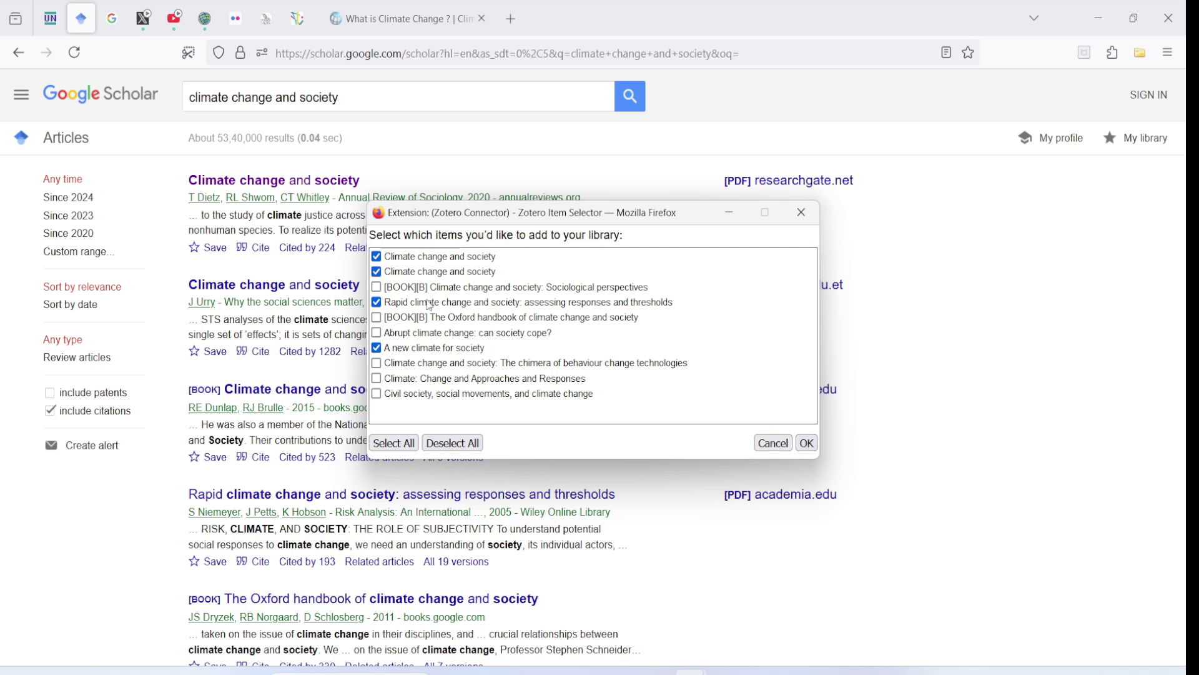
pyautogui.click(807, 444)
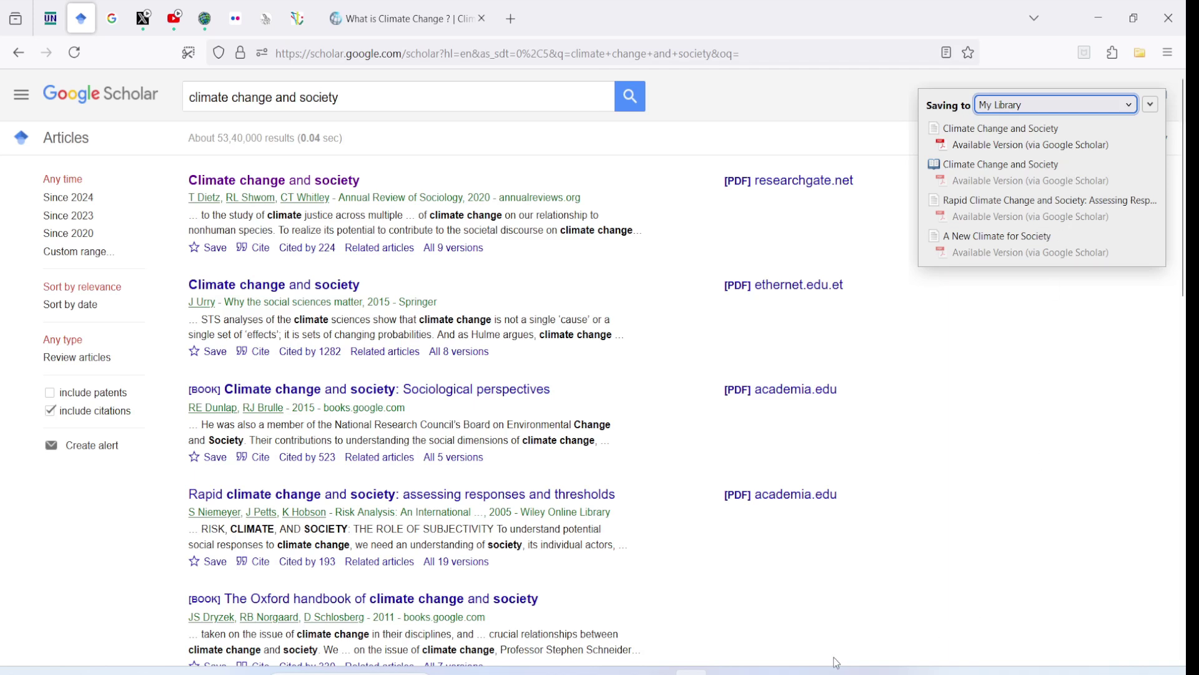
# - Switch to Zotero and review the full metadata of the journal article "Climate Change and Society"
pyautogui.click(860, 672)
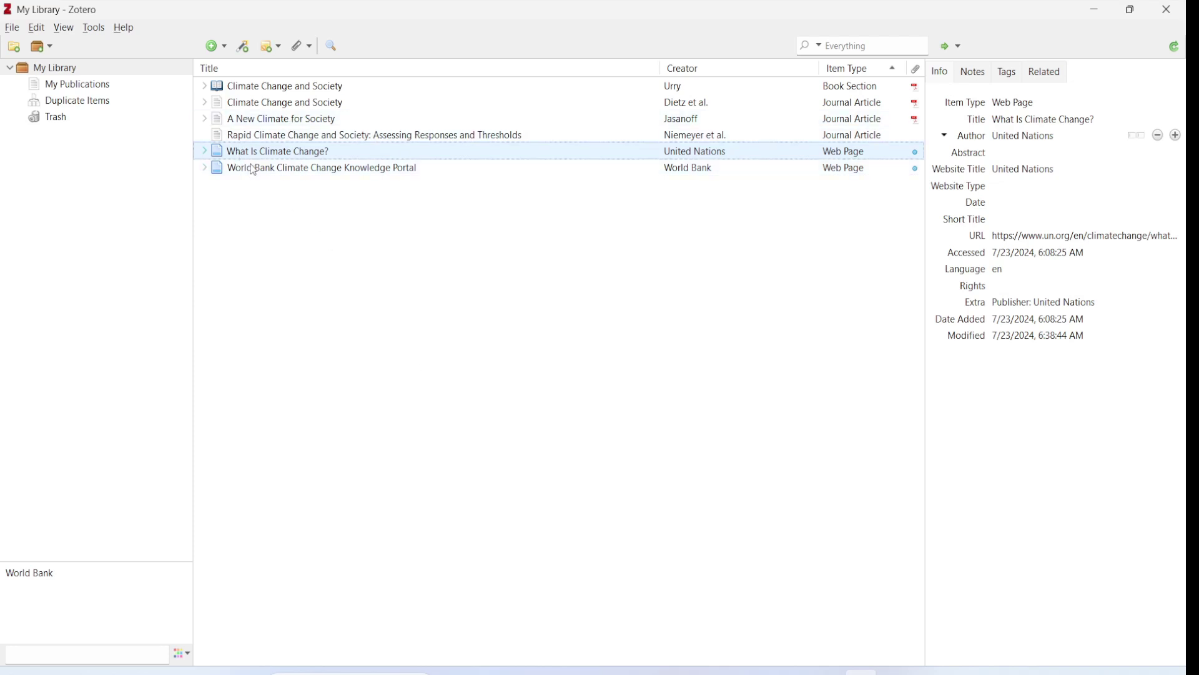
pyautogui.click(254, 99)
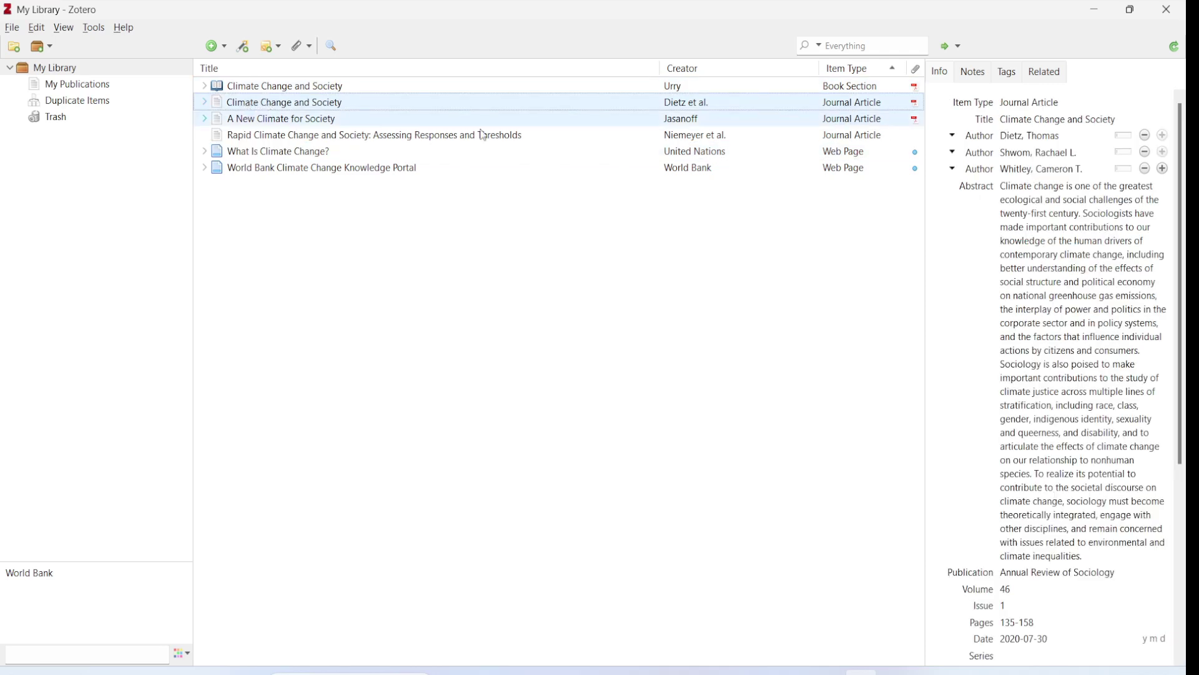
pyautogui.click(1038, 139)
pyautogui.scroll(-5, 1034, 151)
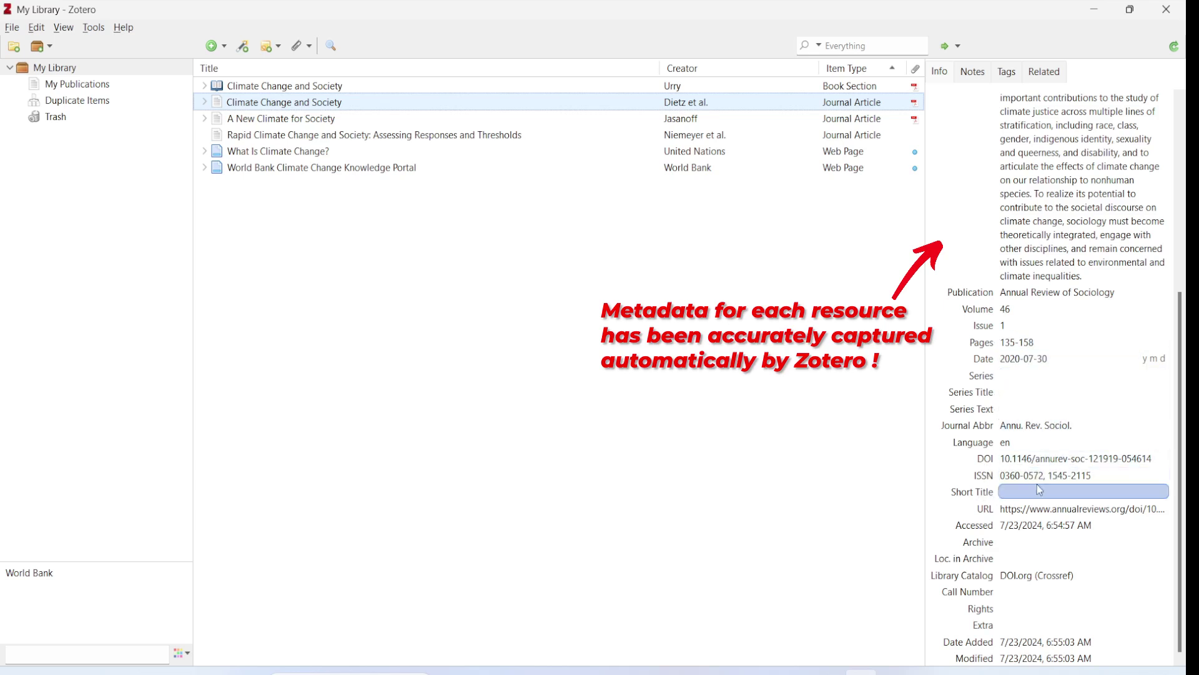
pyautogui.scroll(3, 945, 373)
pyautogui.scroll(3, 945, 373)
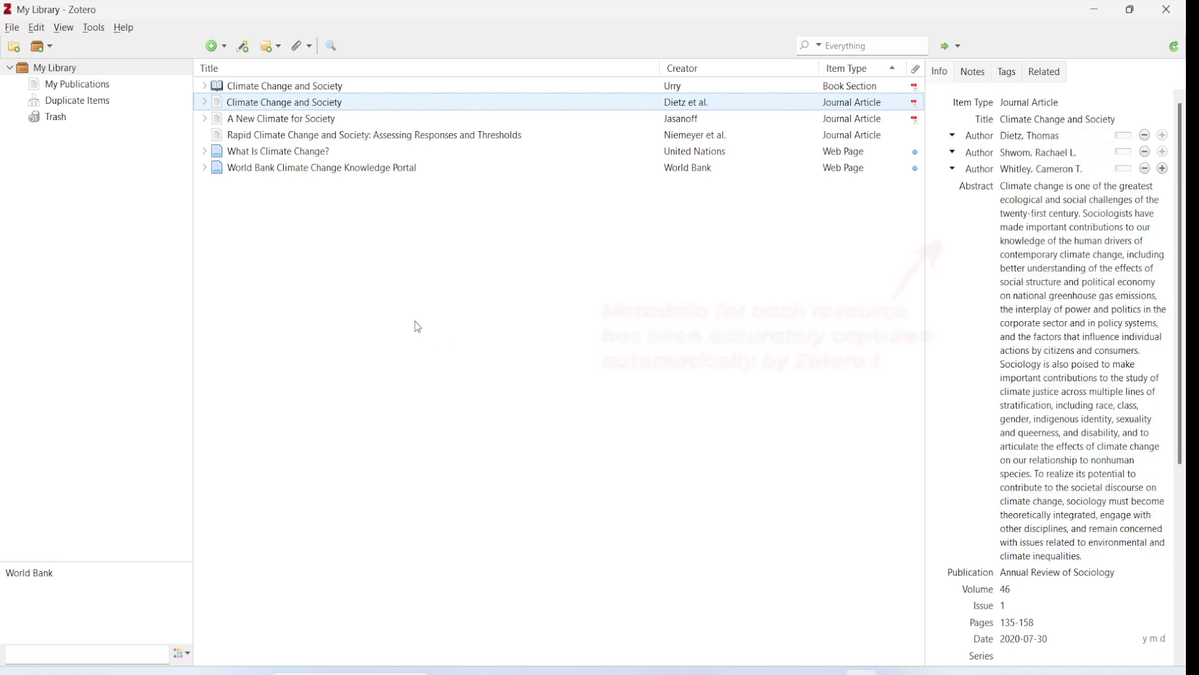
# - Open the PDF attached to the "Climate Change and Society" journal article, and look at the library before returning to the PDF
pyautogui.click(204, 103)
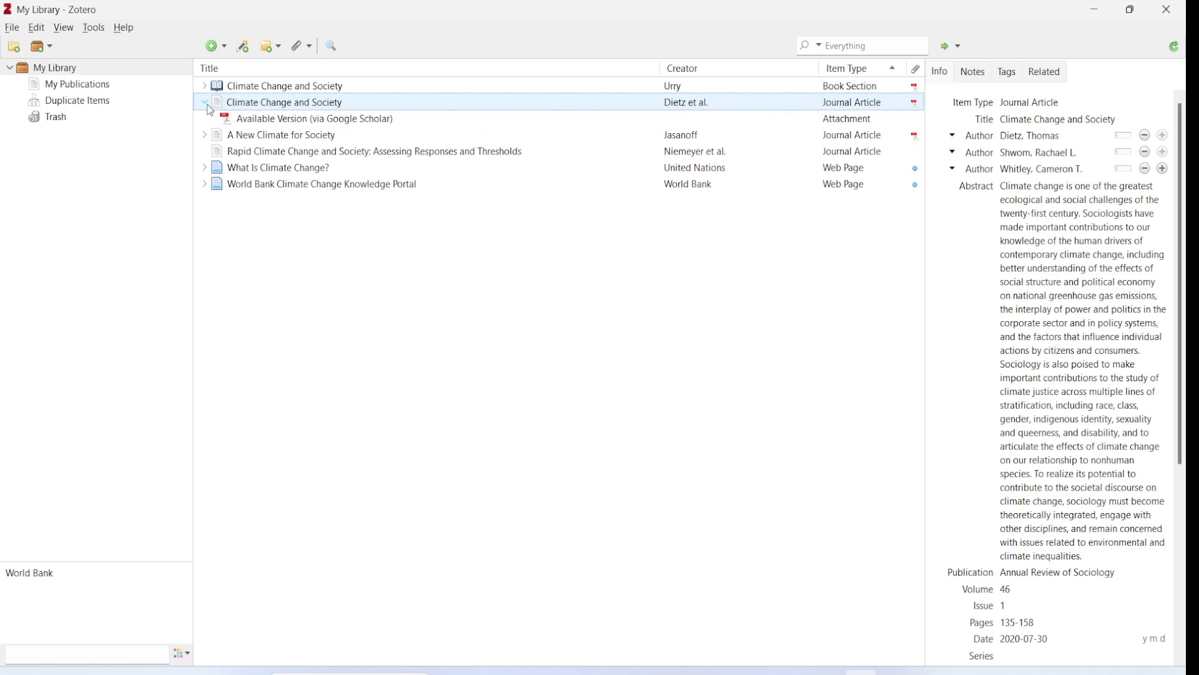
pyautogui.click(271, 122)
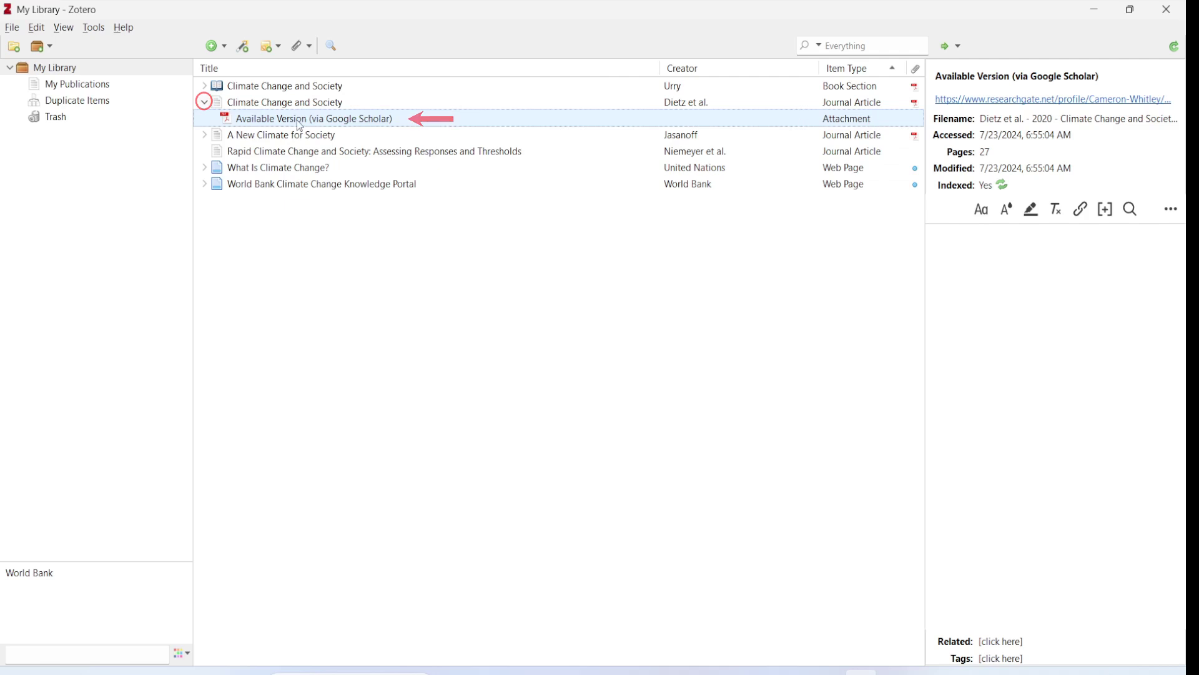
pyautogui.doubleClick(300, 121)
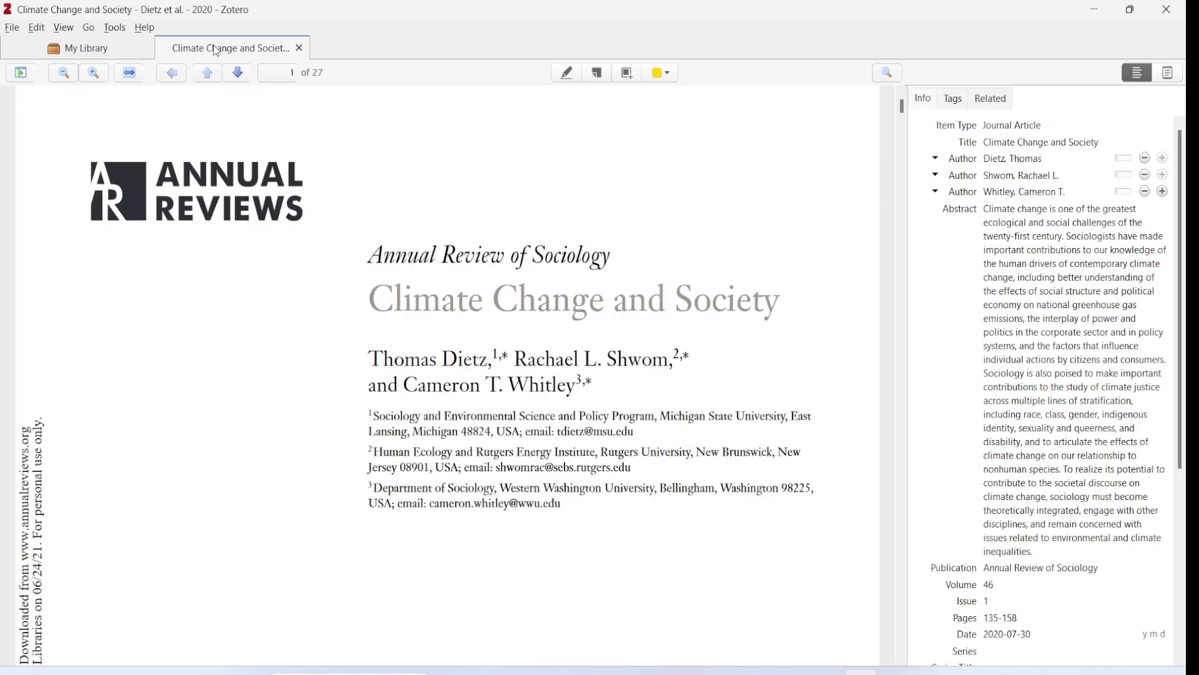
pyautogui.click(137, 48)
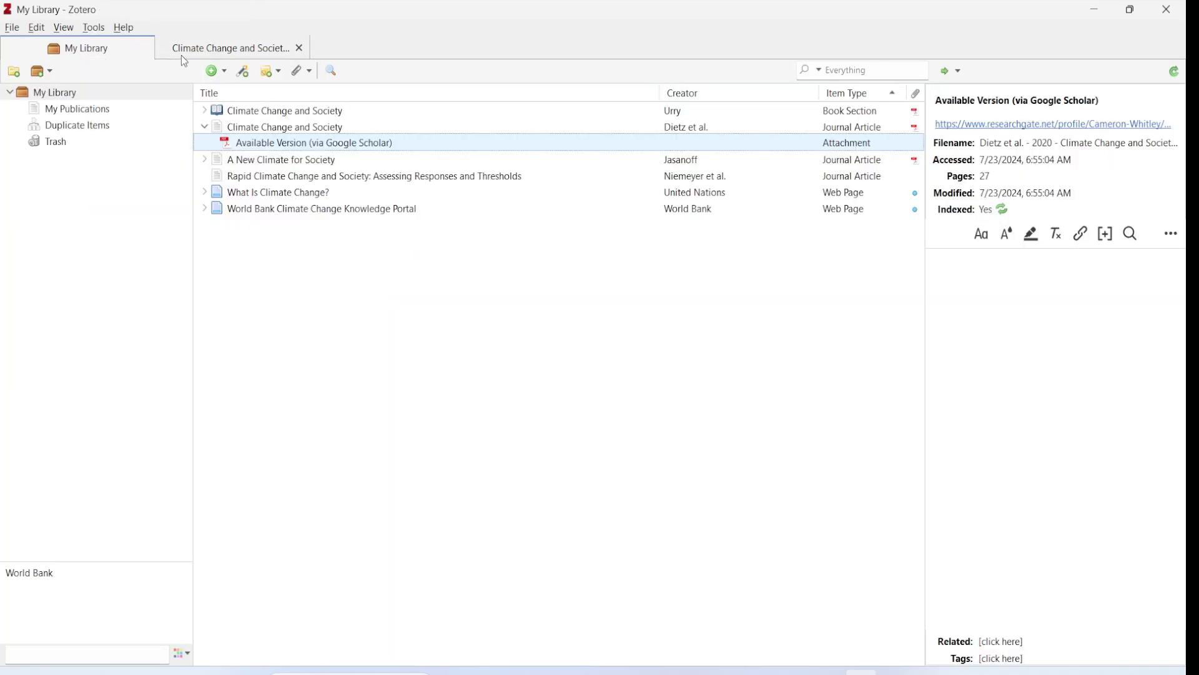
pyautogui.click(182, 55)
# - Skim the opening pages of the "Climate Change and Society" PDF
pyautogui.scroll(-20, 524, 253)
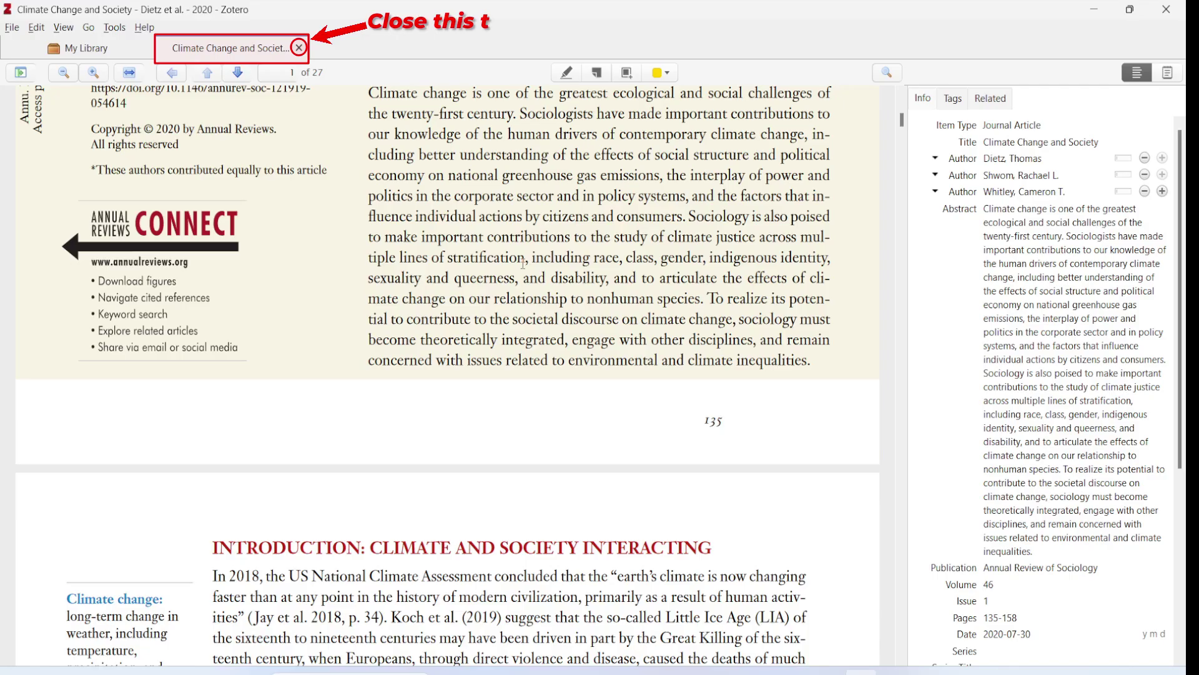
pyautogui.scroll(-15, 520, 268)
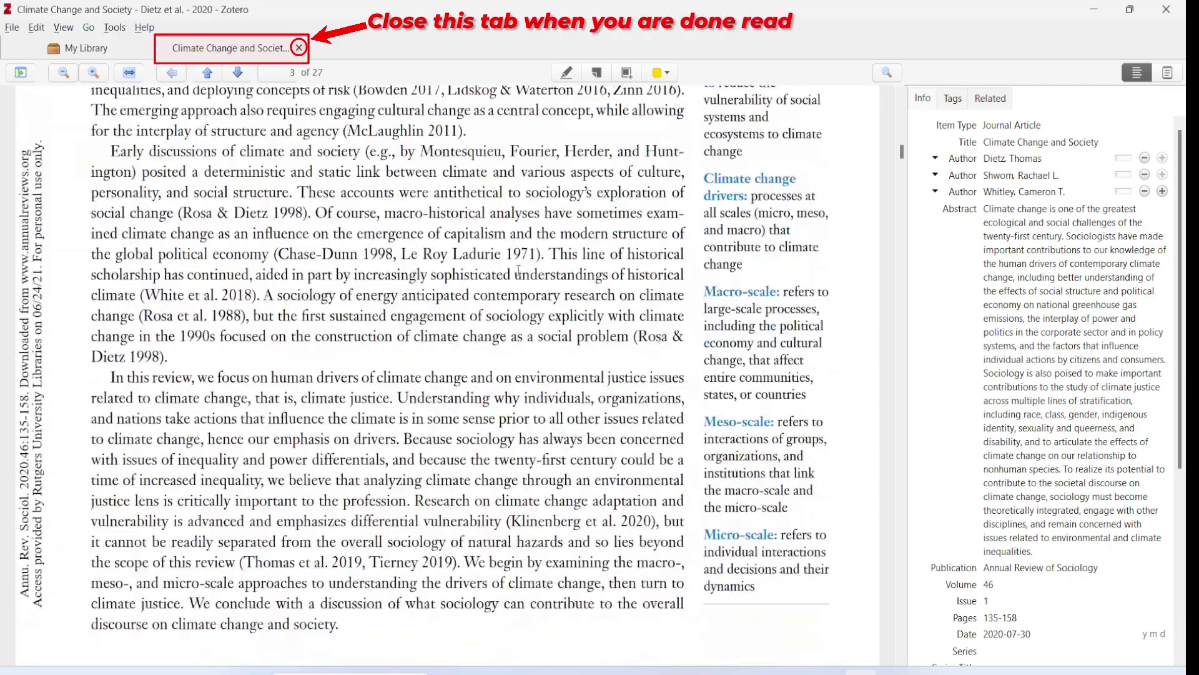
pyautogui.press('Home')
pyautogui.scroll(-15, 491, 231)
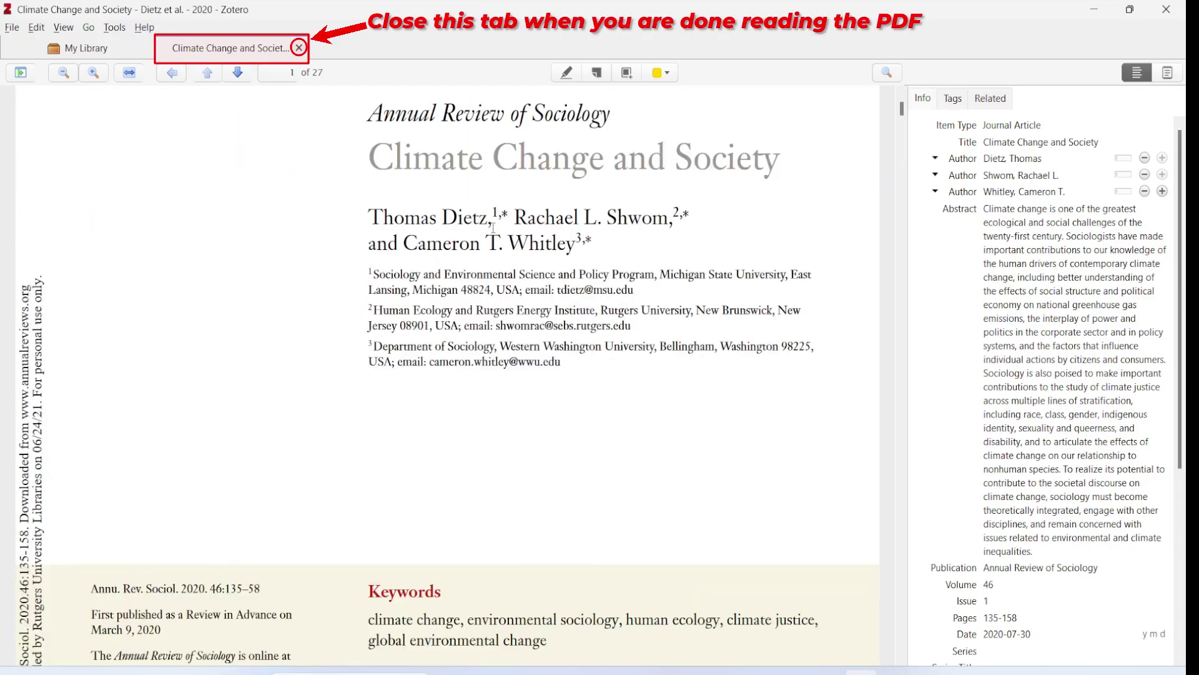
pyautogui.scroll(15, 489, 240)
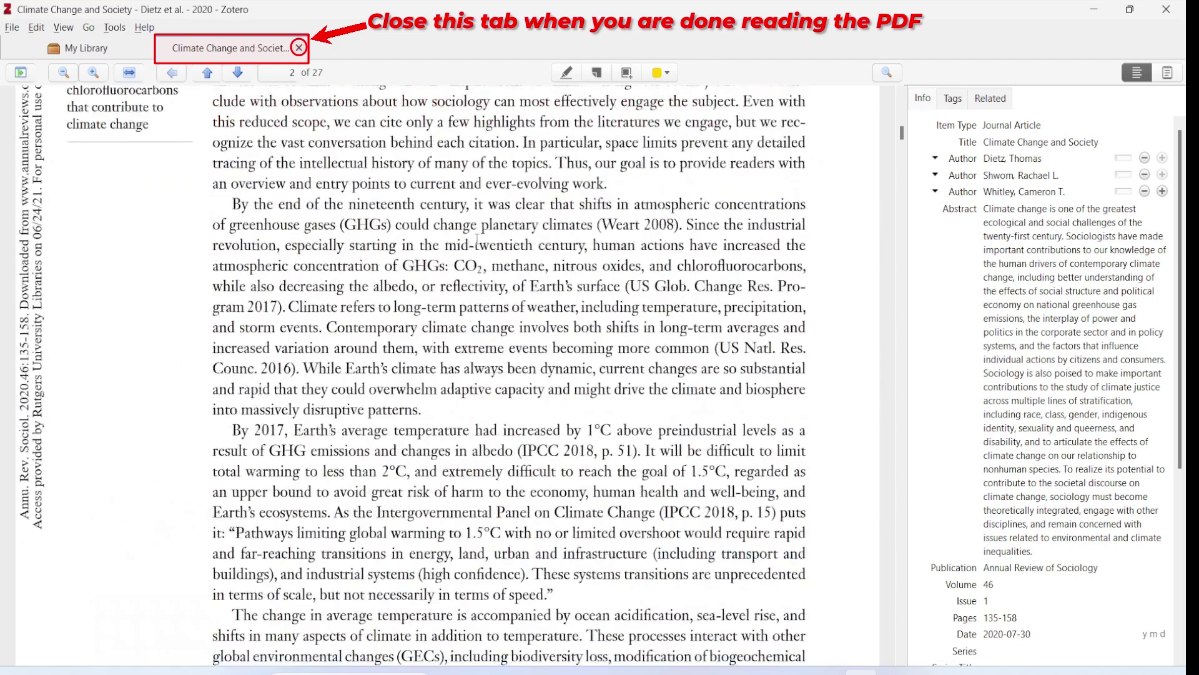
# - Close the PDF and check which attachments sit under the journal articles "A New Climate for Society" and "Climate Change and Society"
pyautogui.click(299, 48)
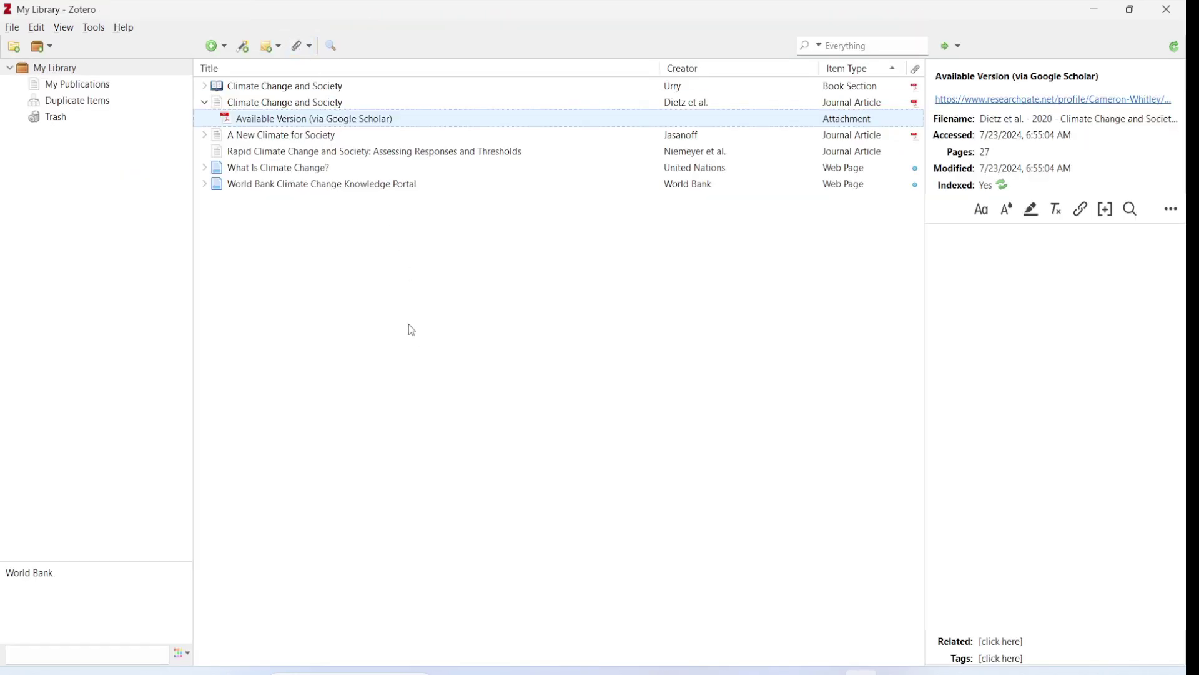
pyautogui.click(205, 136)
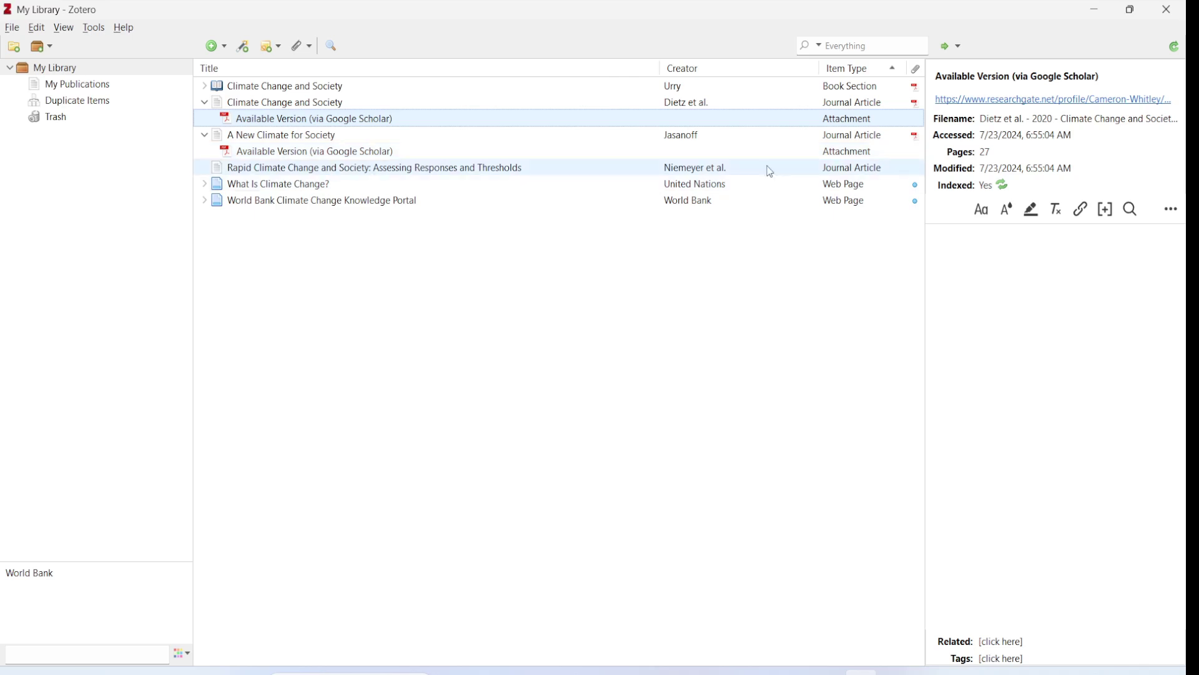
pyautogui.click(204, 135)
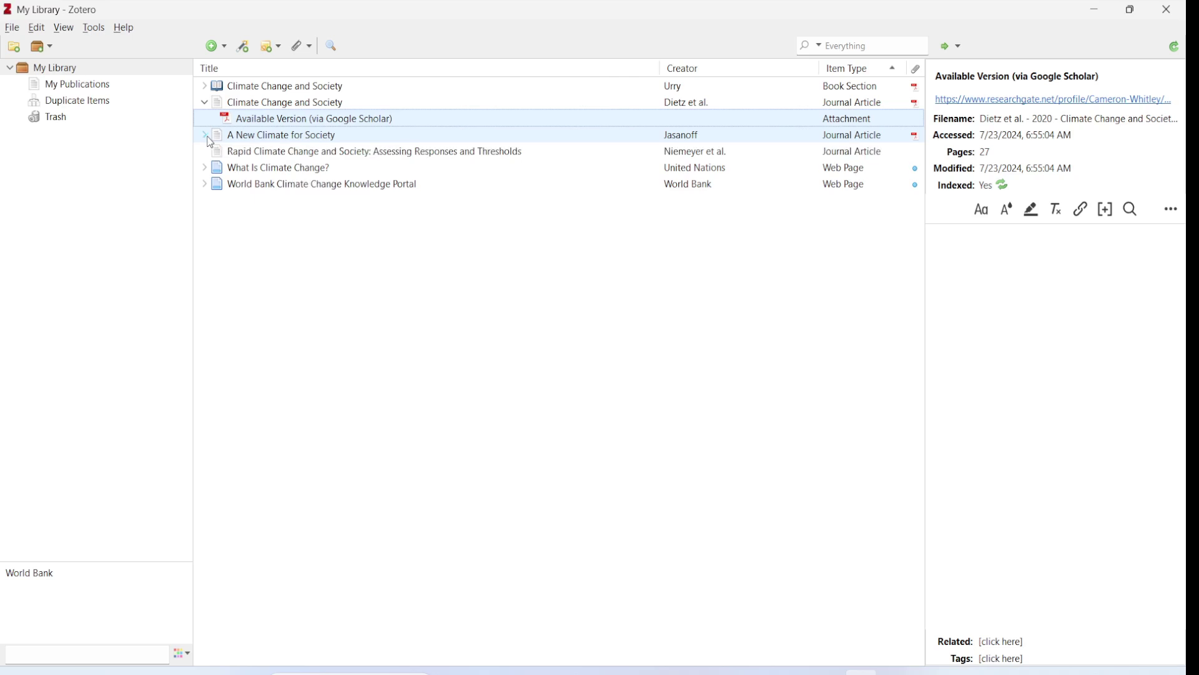
pyautogui.click(204, 102)
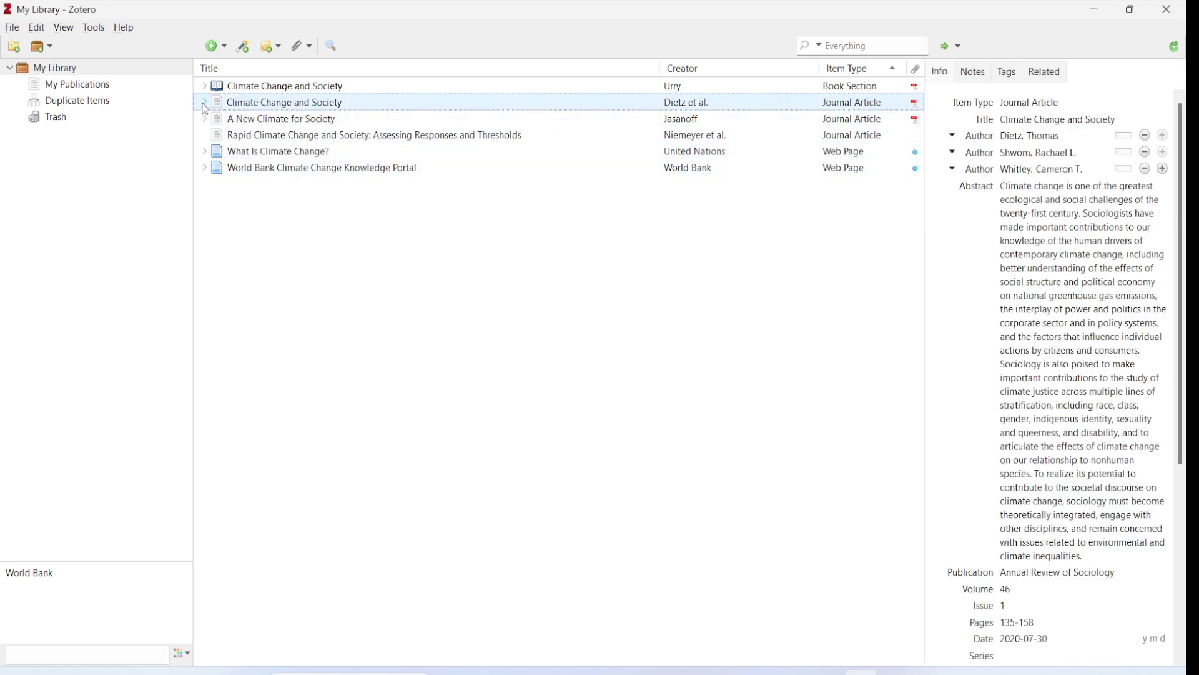
pyautogui.click(204, 104)
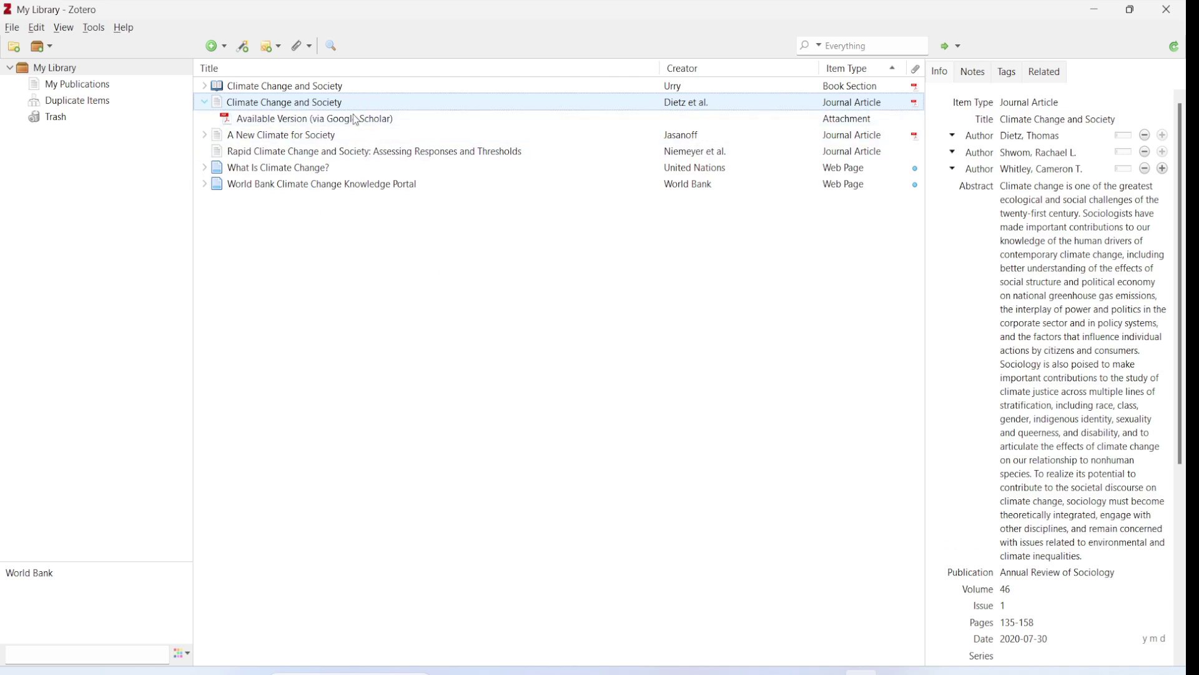
pyautogui.click(204, 136)
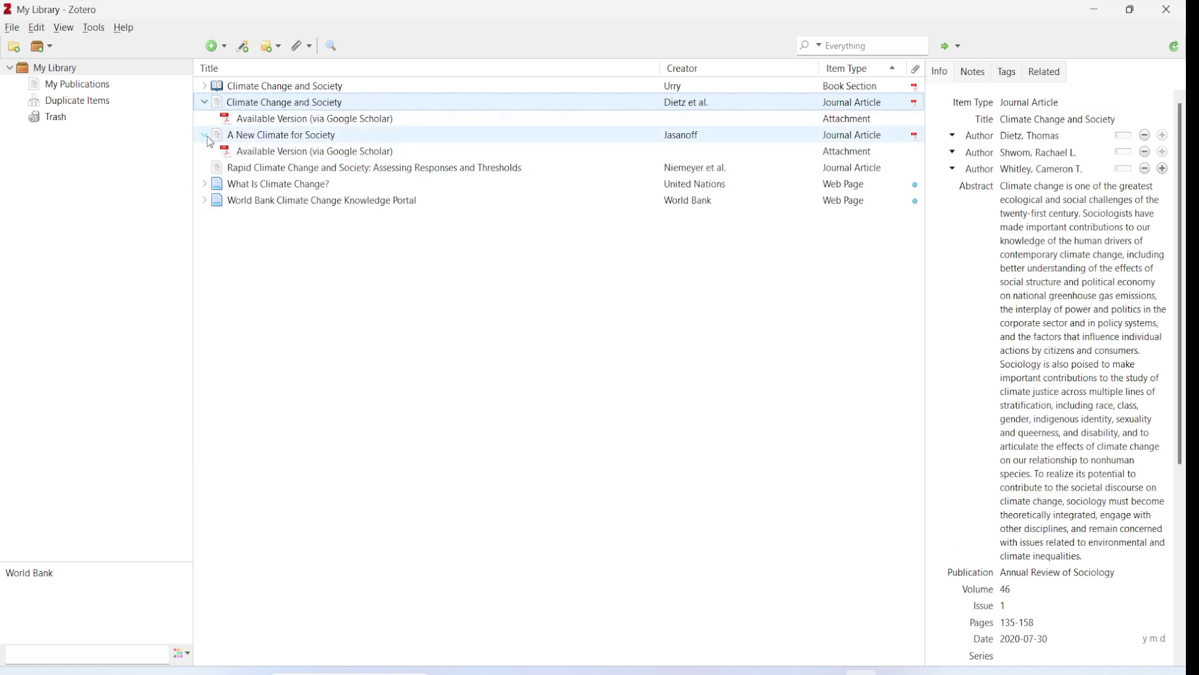
pyautogui.click(204, 136)
pyautogui.click(205, 103)
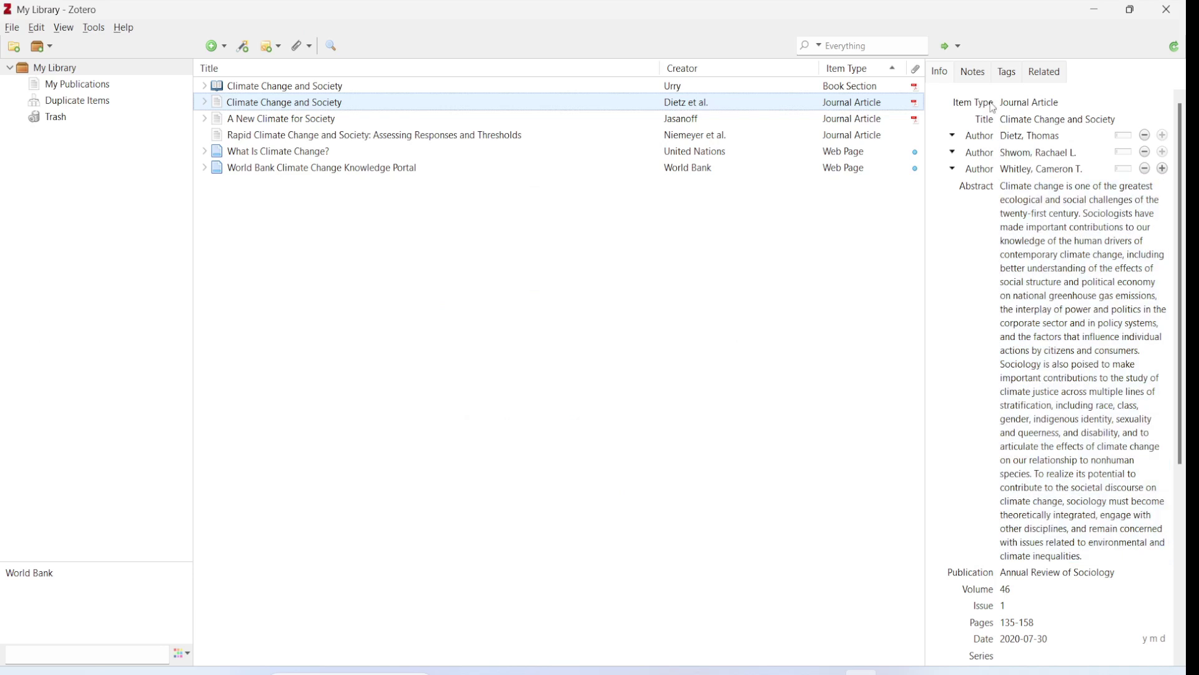
# - Add the tags "United Nations" and "Climate Action" to the web page item "What Is Climate Change?" and return to its metadata
pyautogui.click(1008, 73)
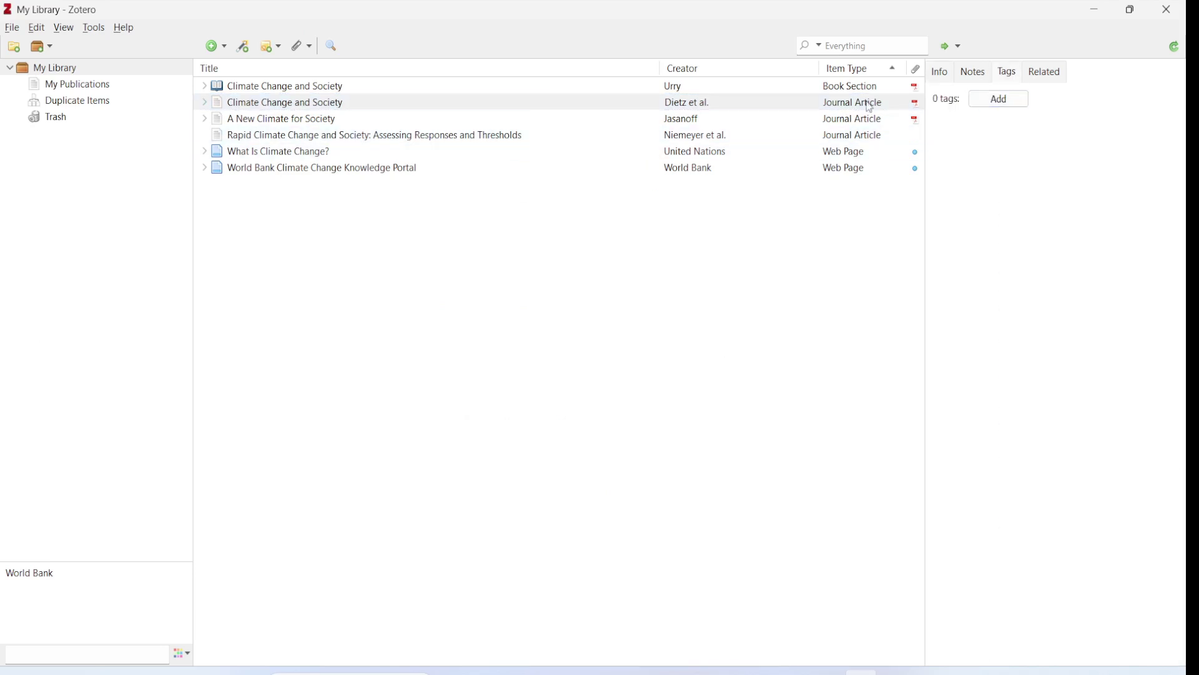
pyautogui.click(378, 117)
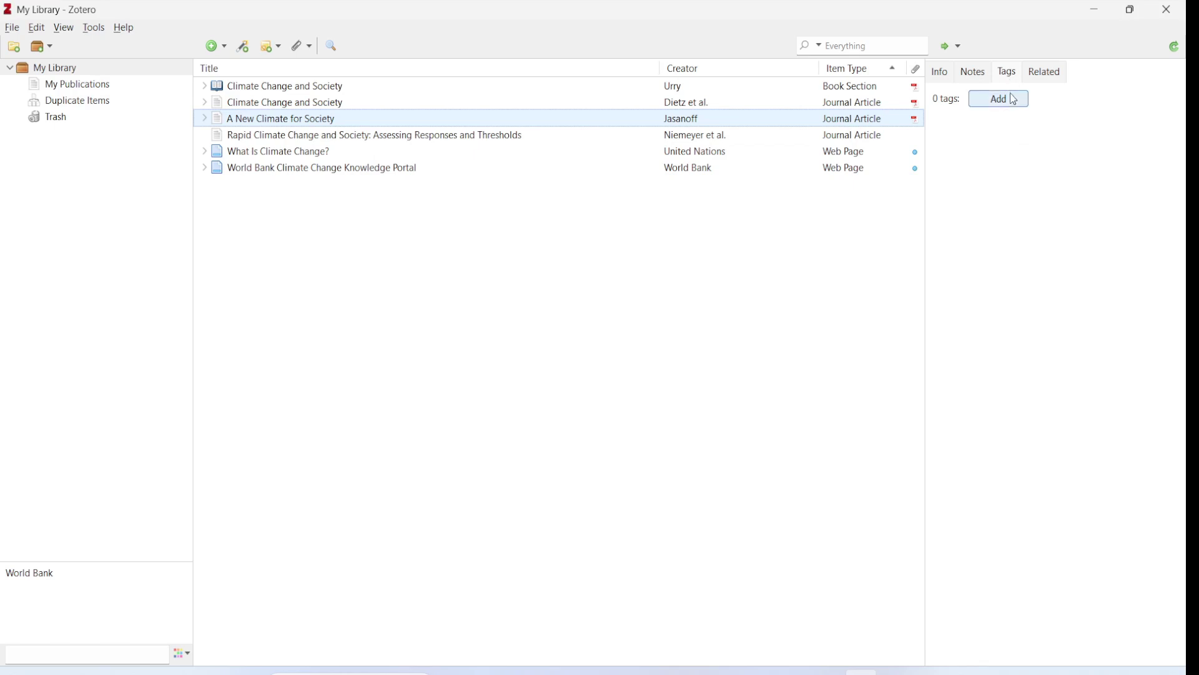
pyautogui.click(286, 223)
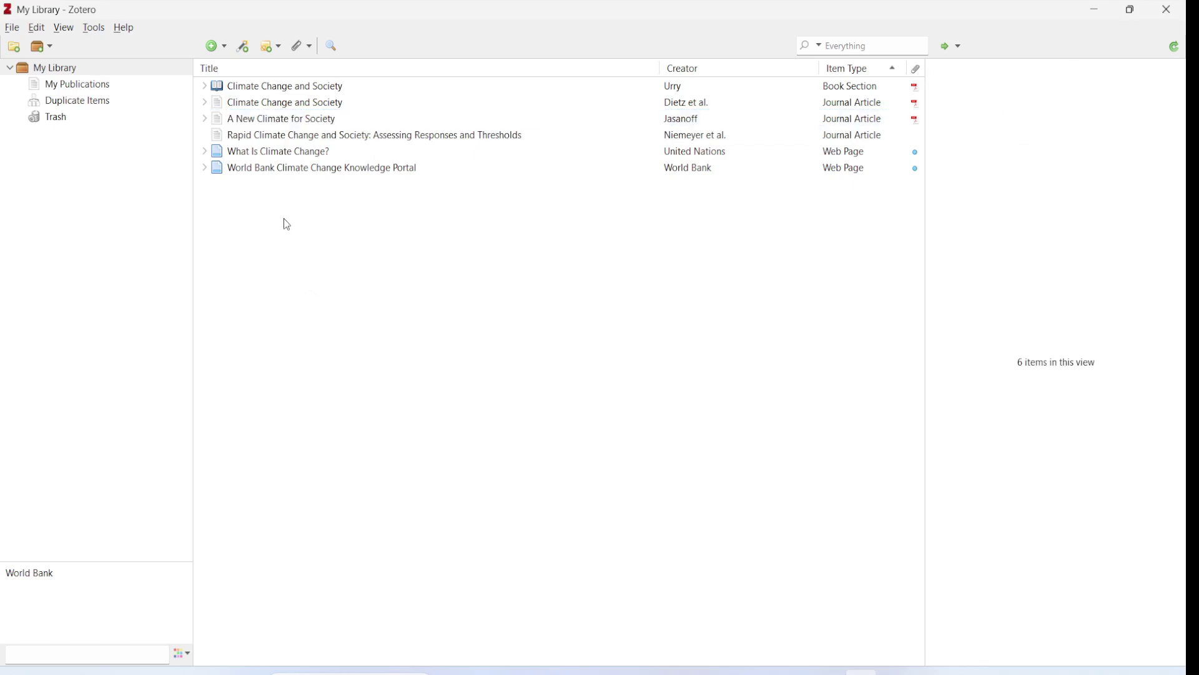
pyautogui.click(295, 155)
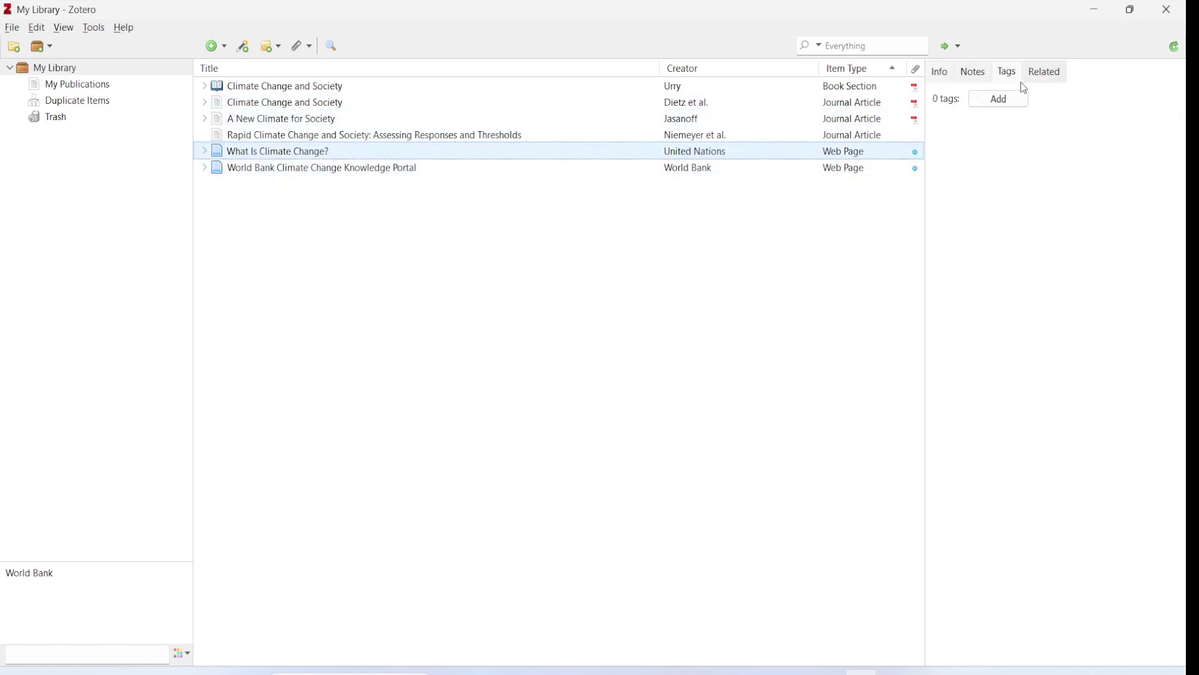
pyautogui.click(1002, 99)
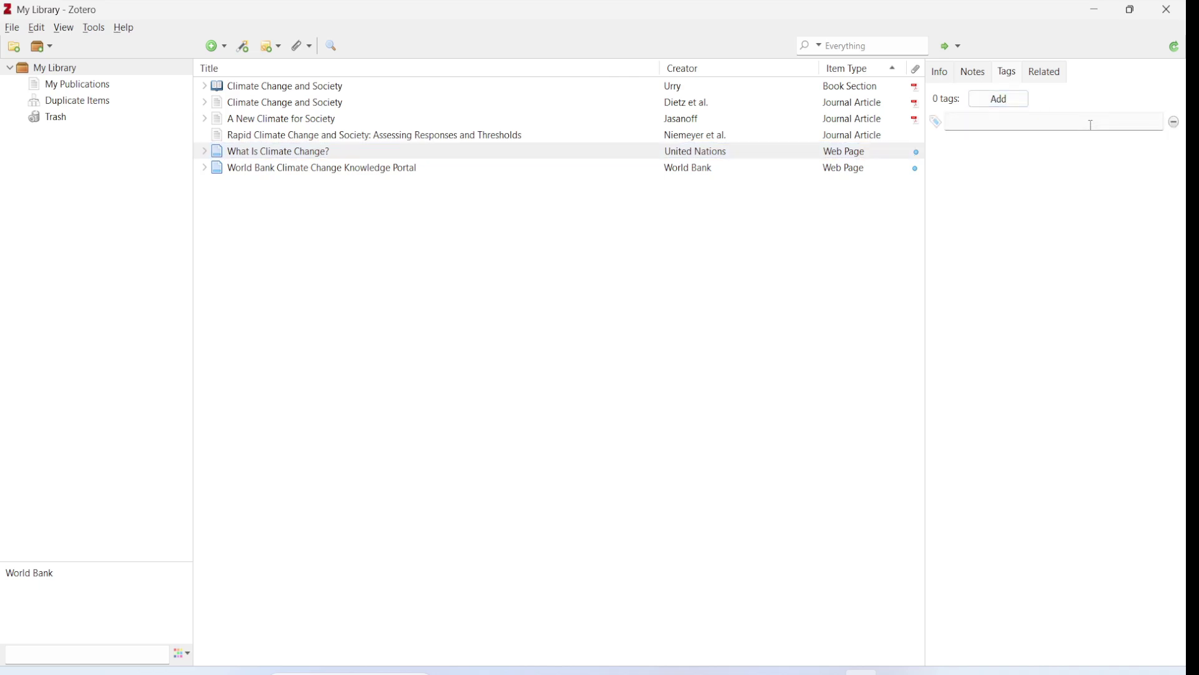
pyautogui.write('United Nations')
pyautogui.press('Return')
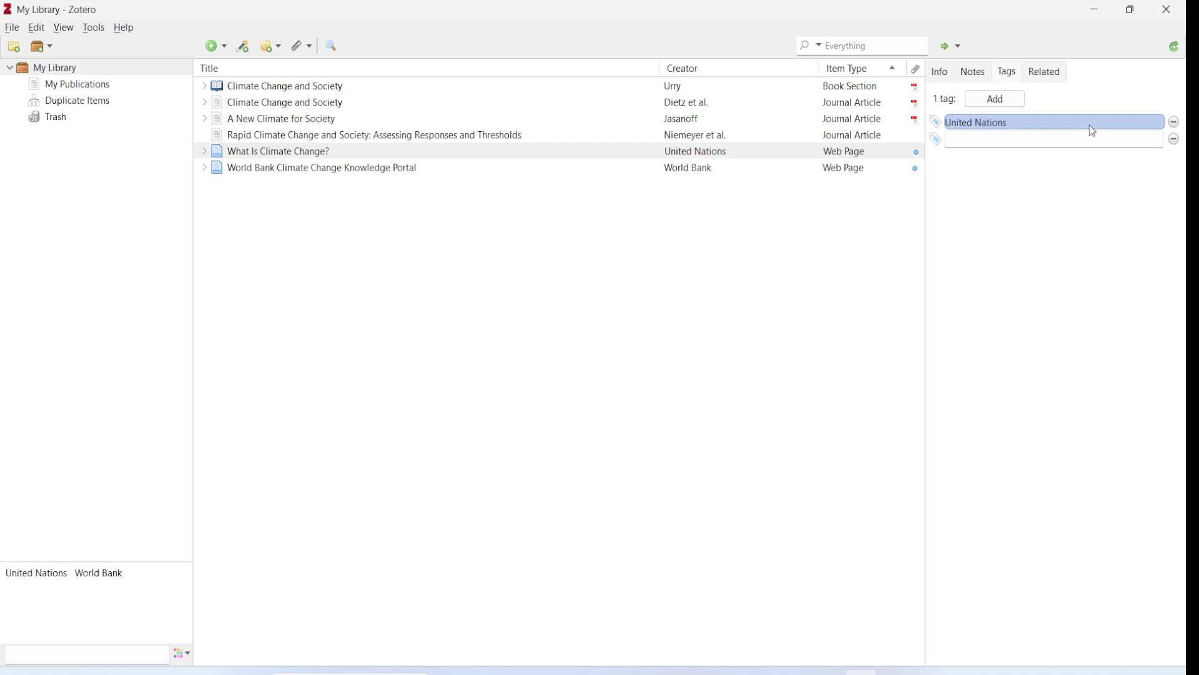
pyautogui.write('Climate Action')
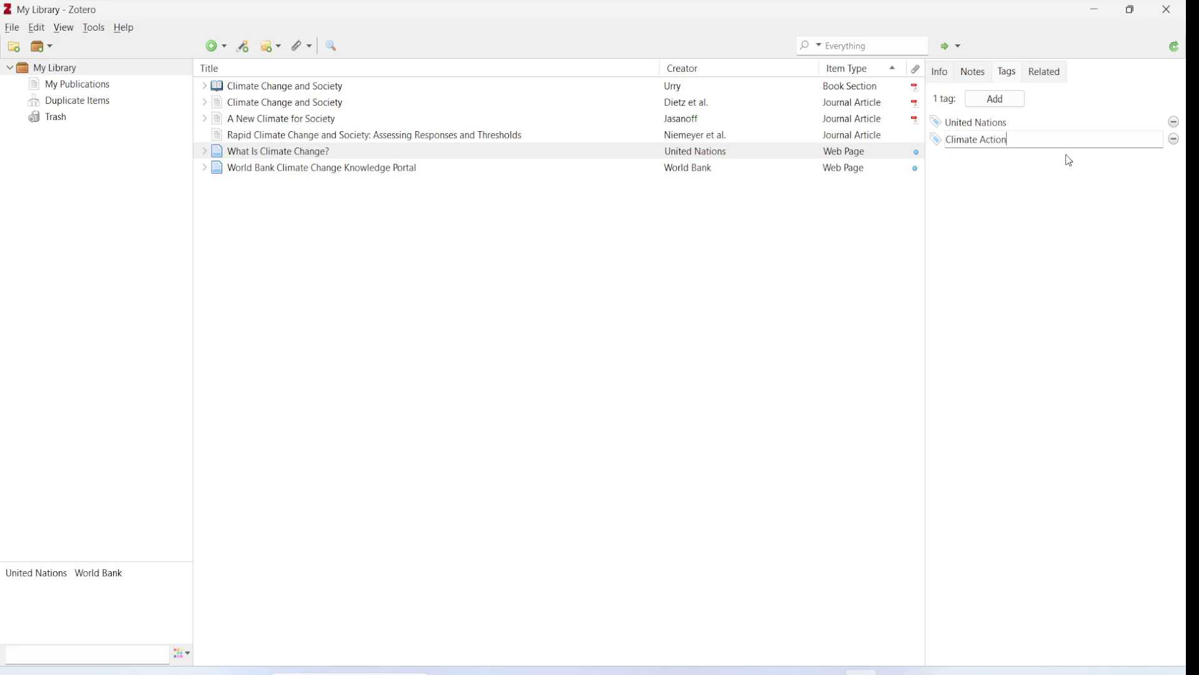
pyautogui.press('Return')
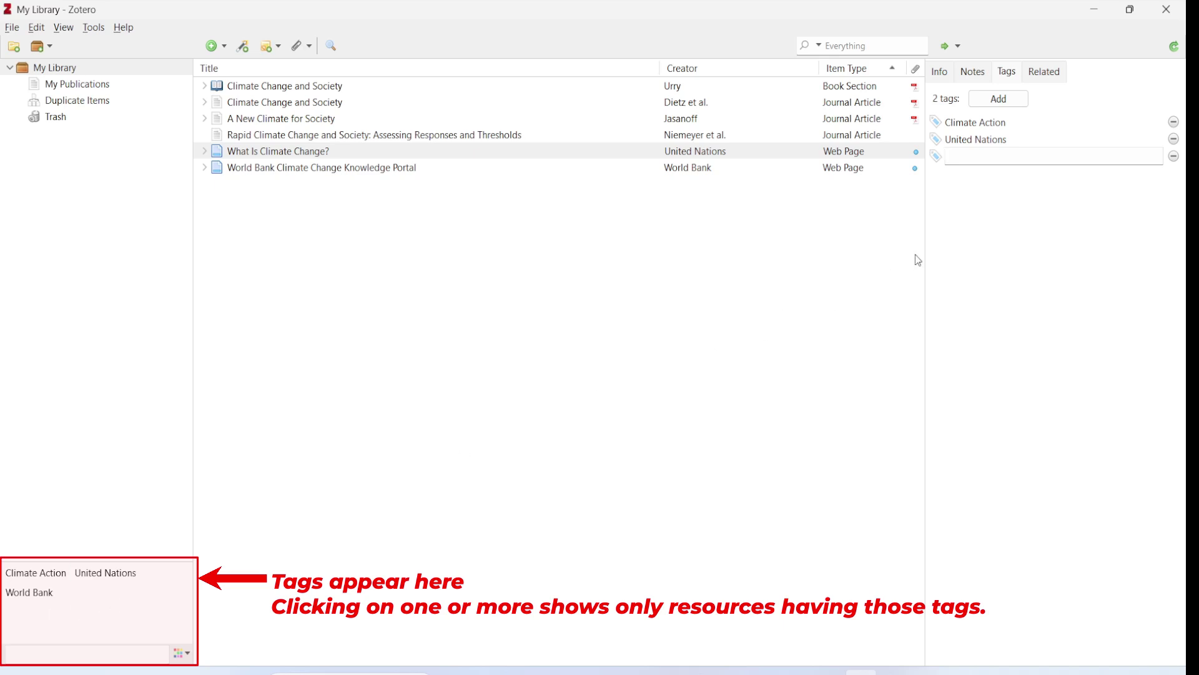
pyautogui.click(940, 74)
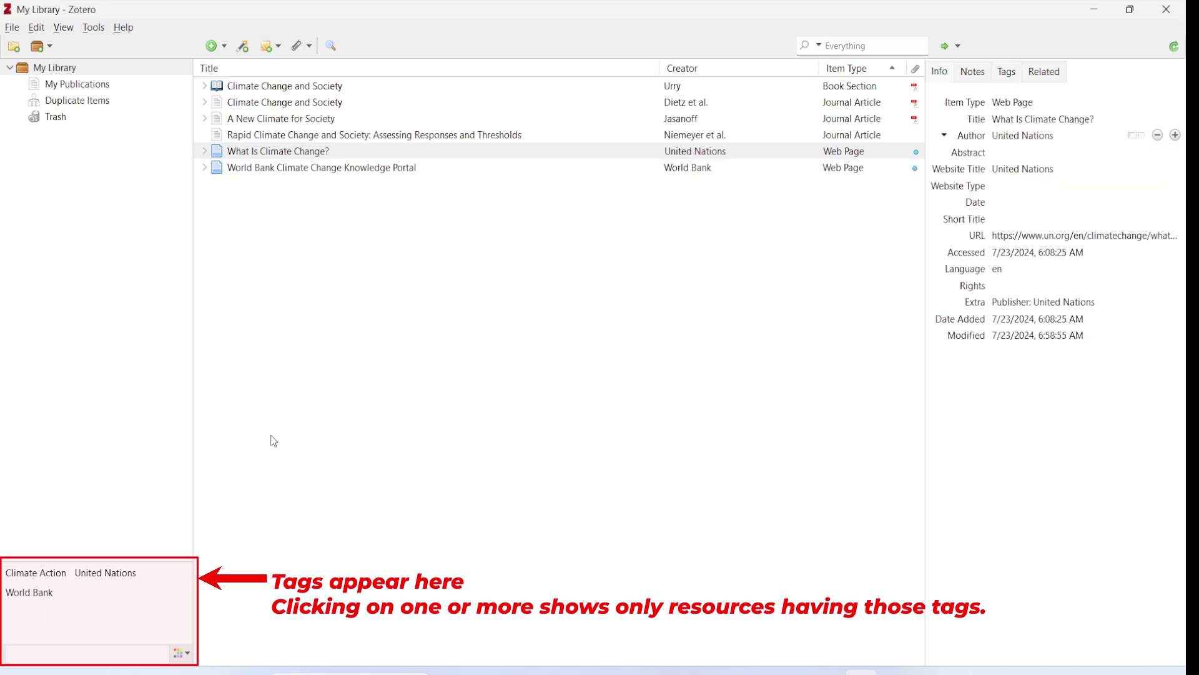
# - Filter the library by the "United Nations" tag, clear that filter, and try the "World Bank" and "Climate Action" tags
pyautogui.click(93, 574)
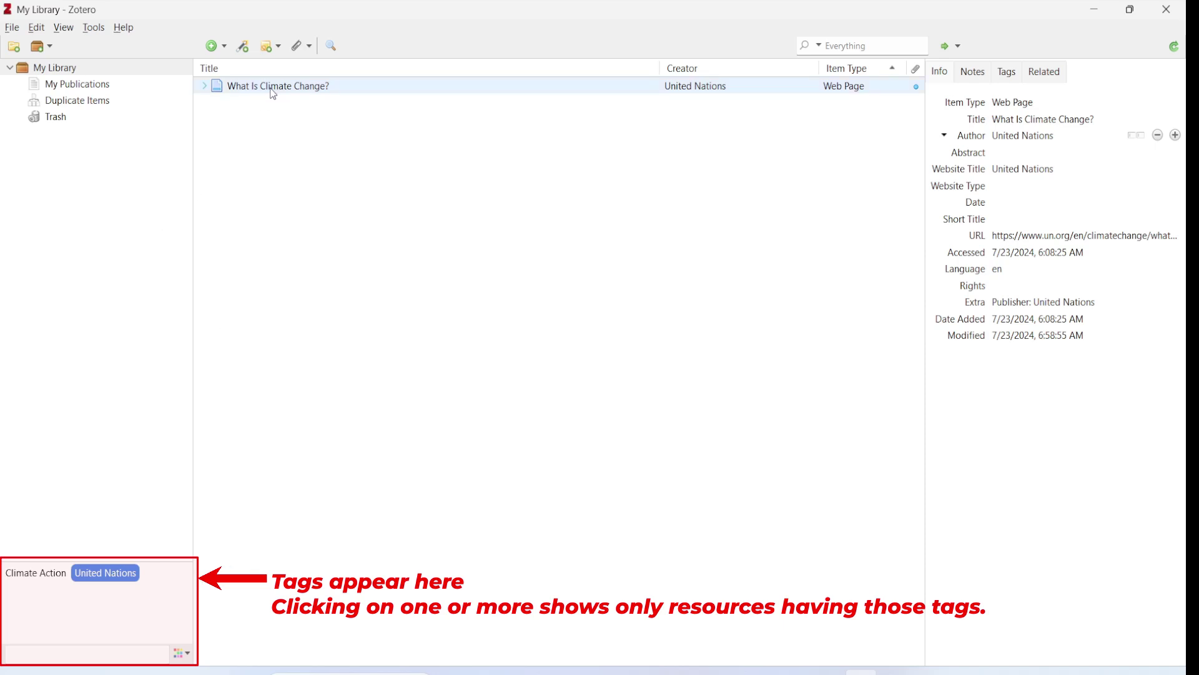
pyautogui.click(120, 586)
pyautogui.click(109, 586)
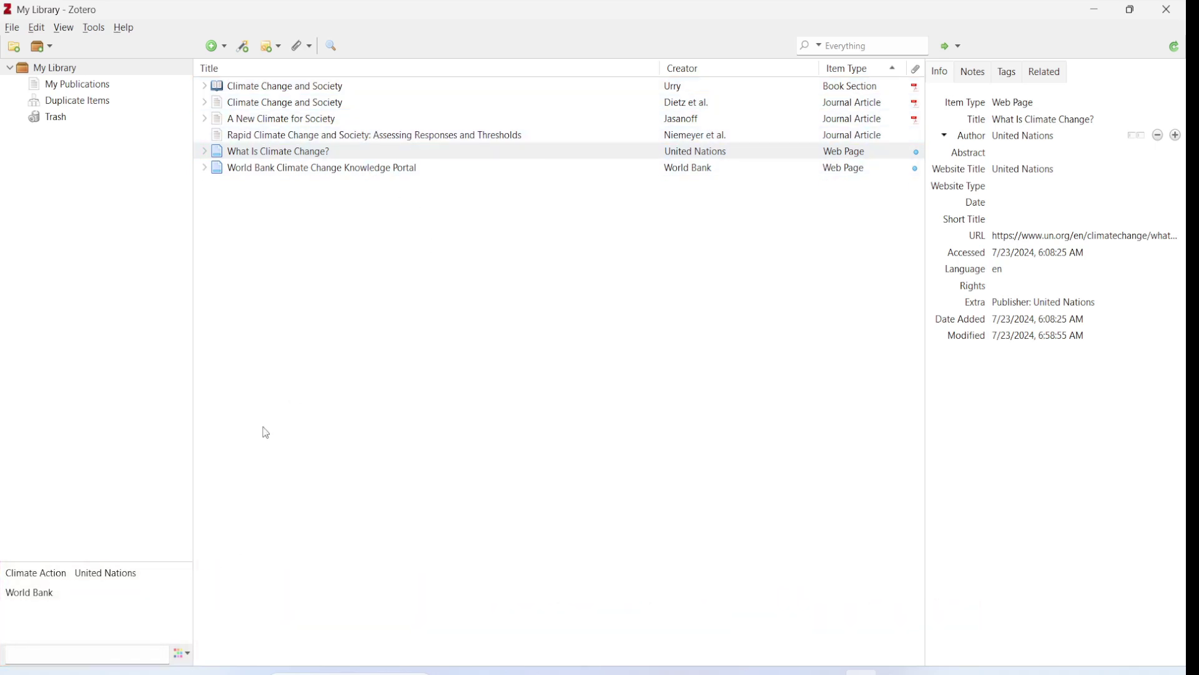
pyautogui.click(37, 599)
pyautogui.click(37, 579)
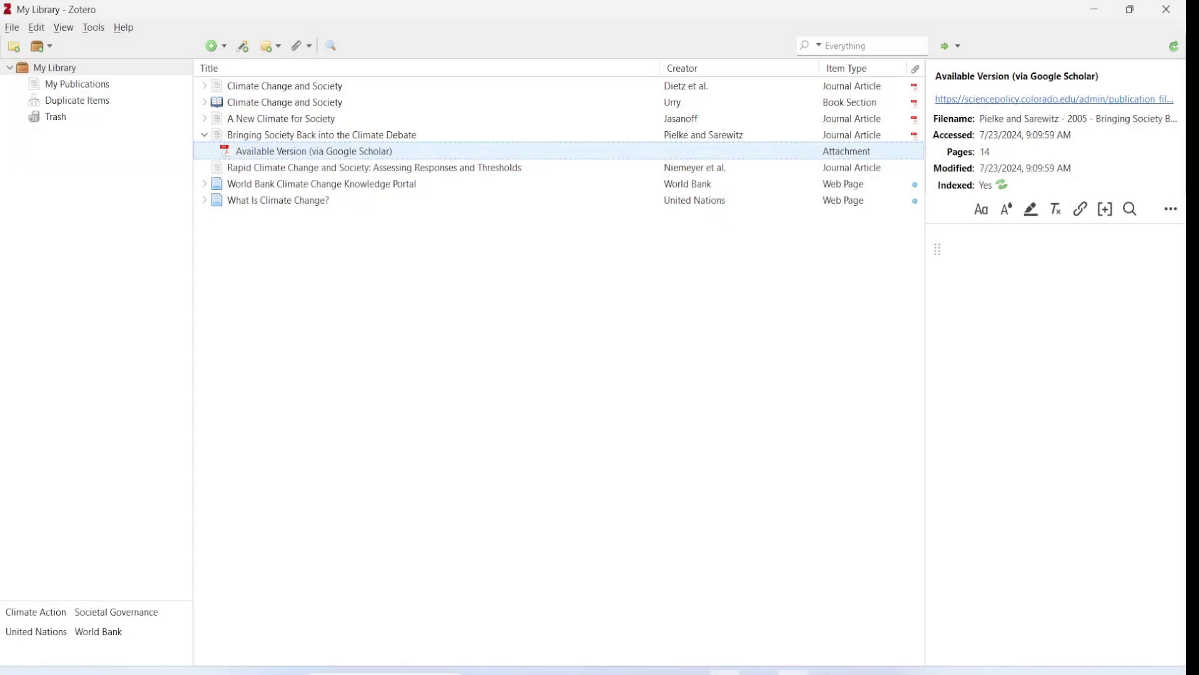
pyautogui.hotkey('alt', 'Tab')
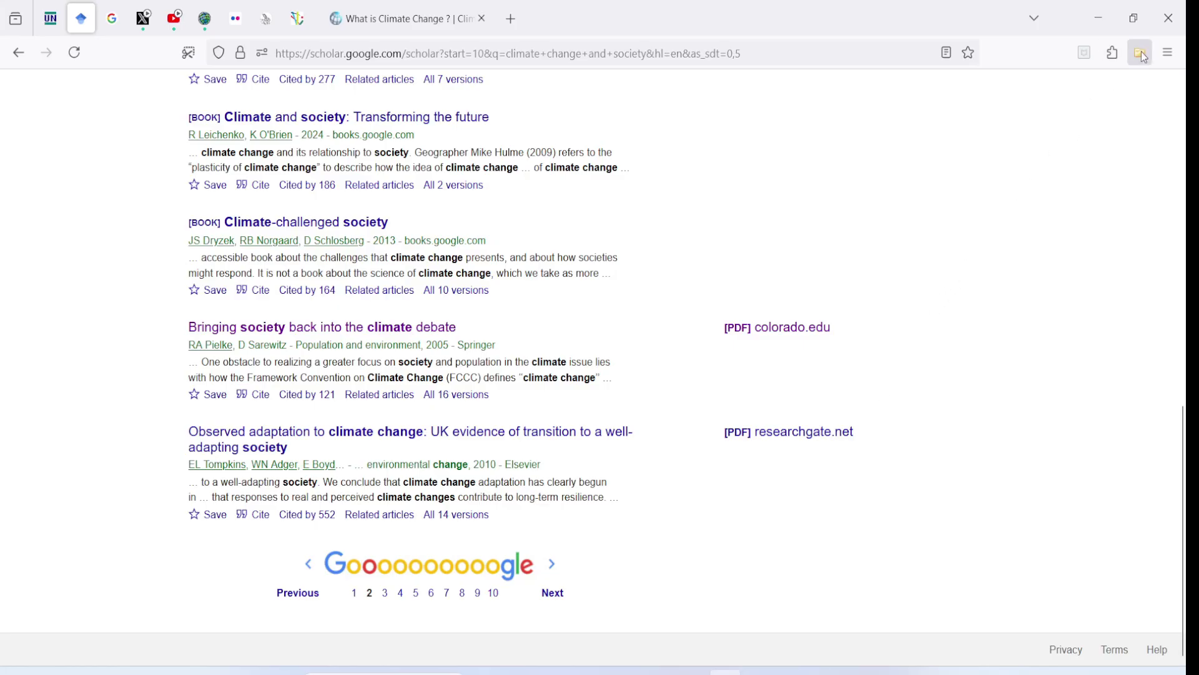
pyautogui.click(1107, 22)
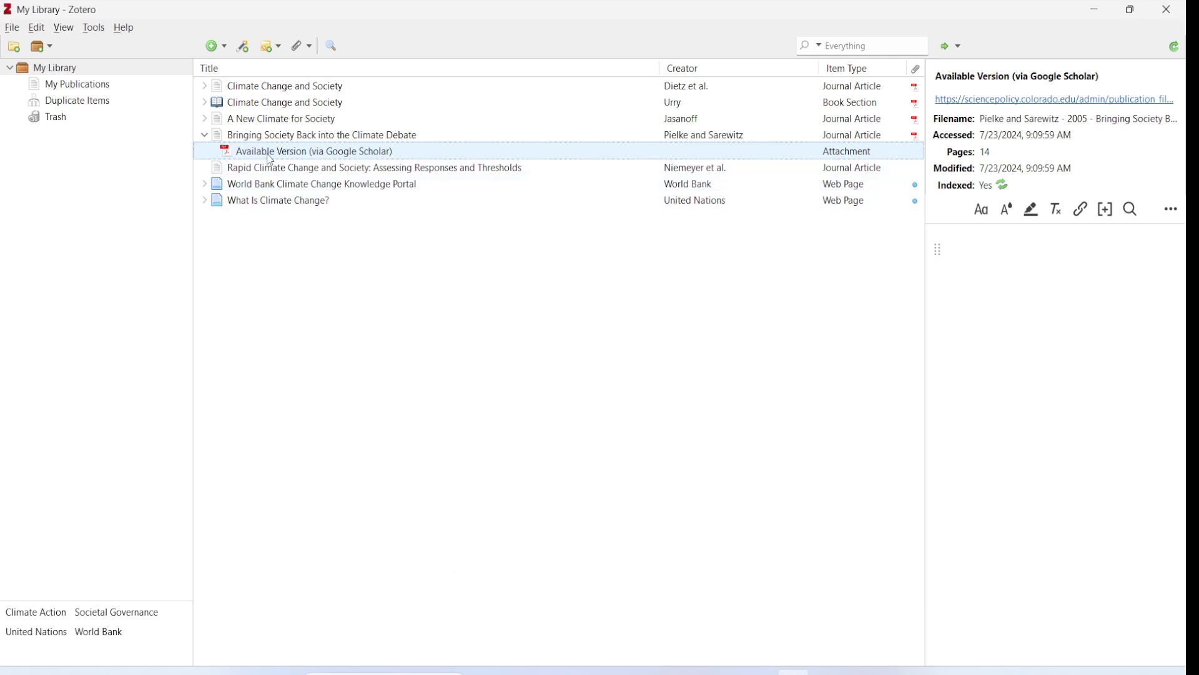
pyautogui.click(245, 49)
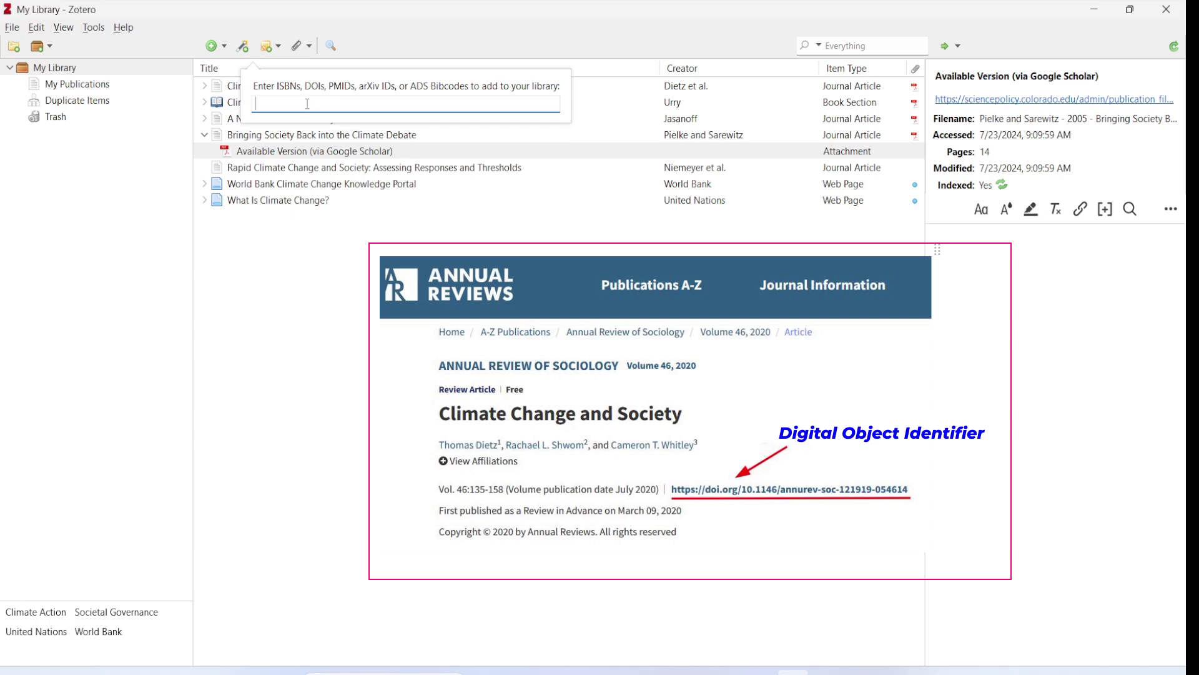
pyautogui.write('https://doi.org/10.1371/journal.pone.0039996')
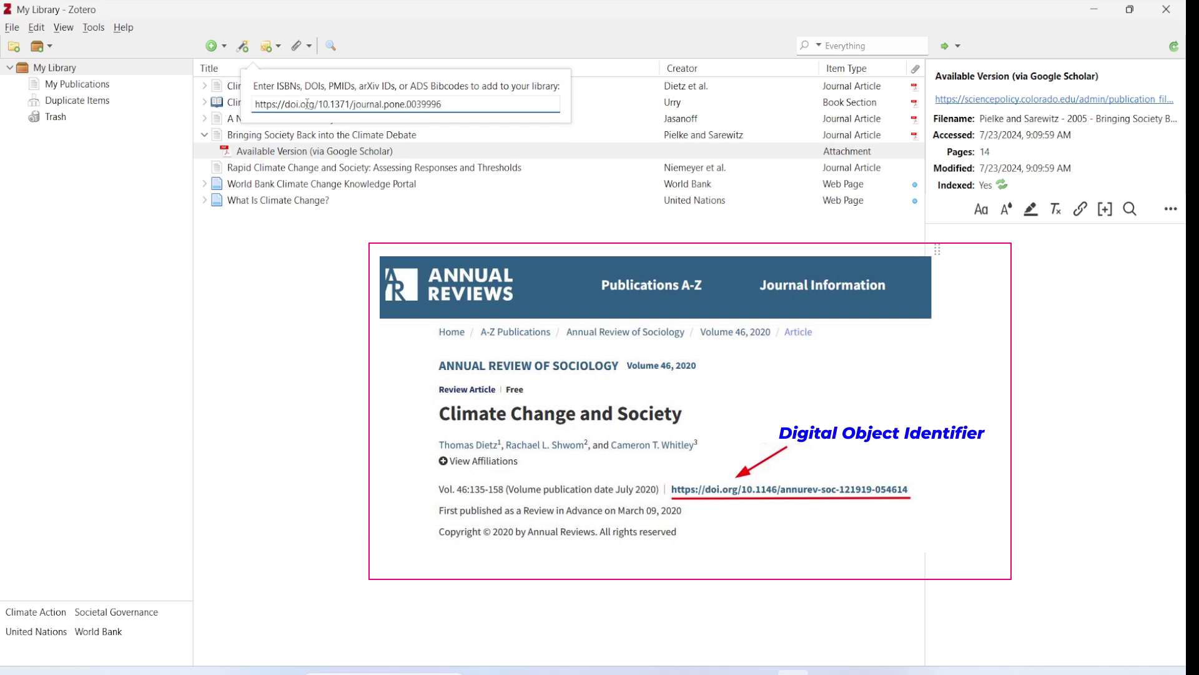
pyautogui.press('Return')
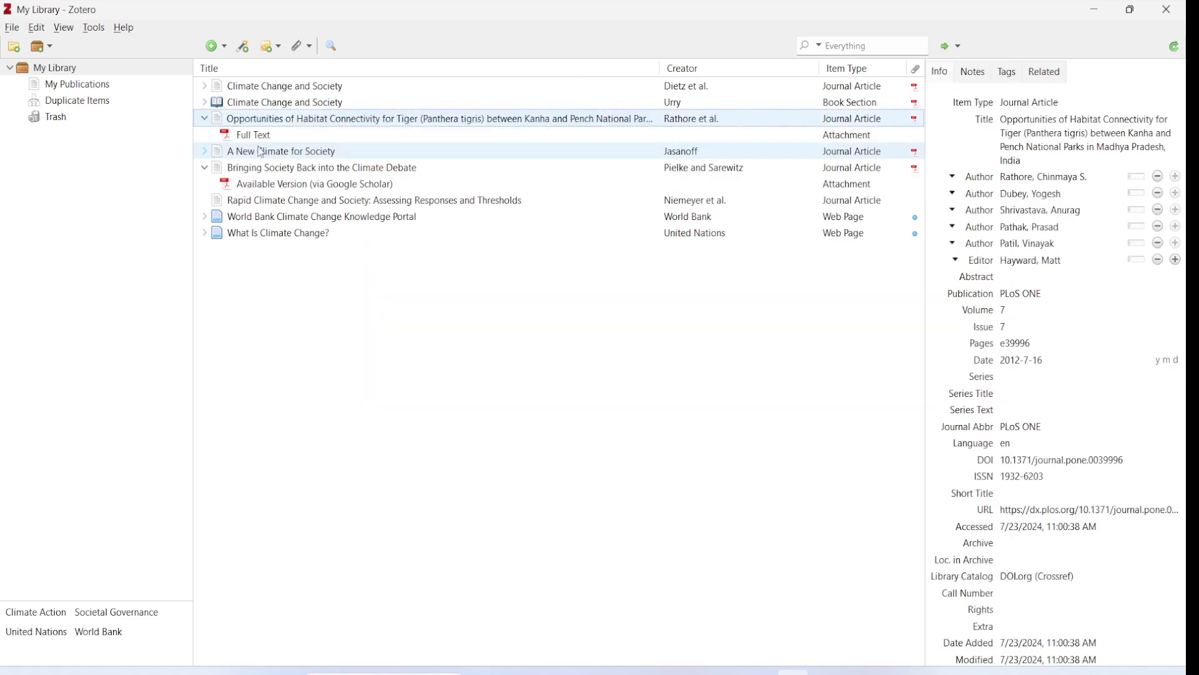
pyautogui.click(1093, 129)
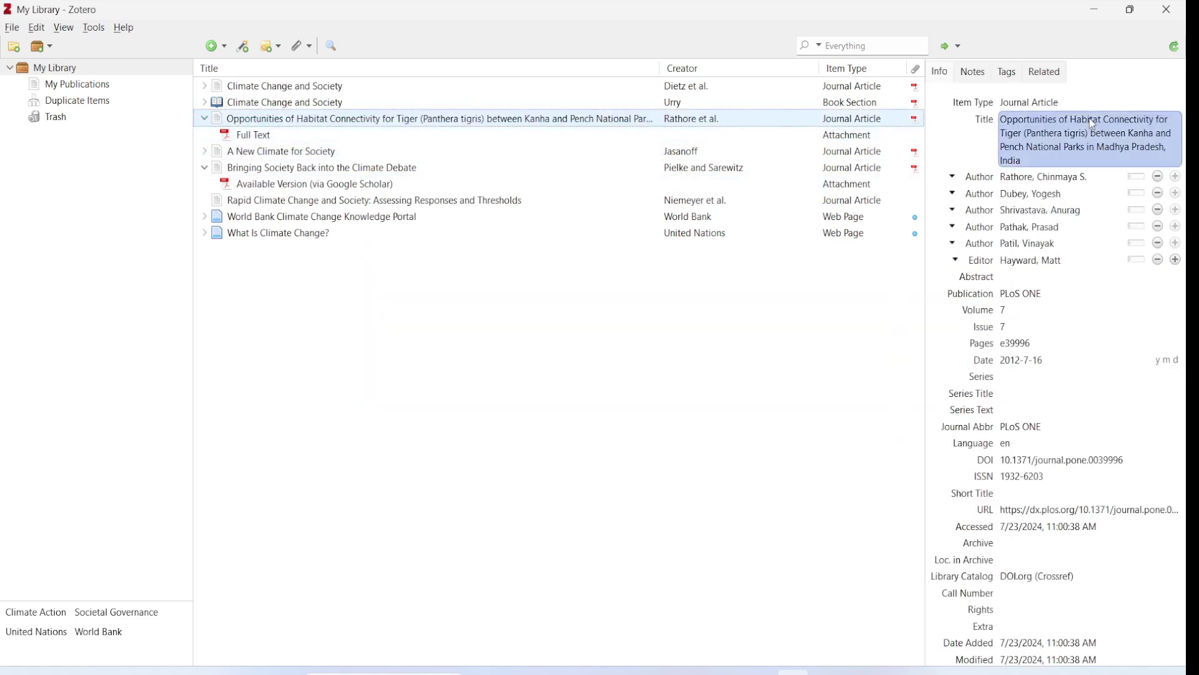
pyautogui.press('Escape')
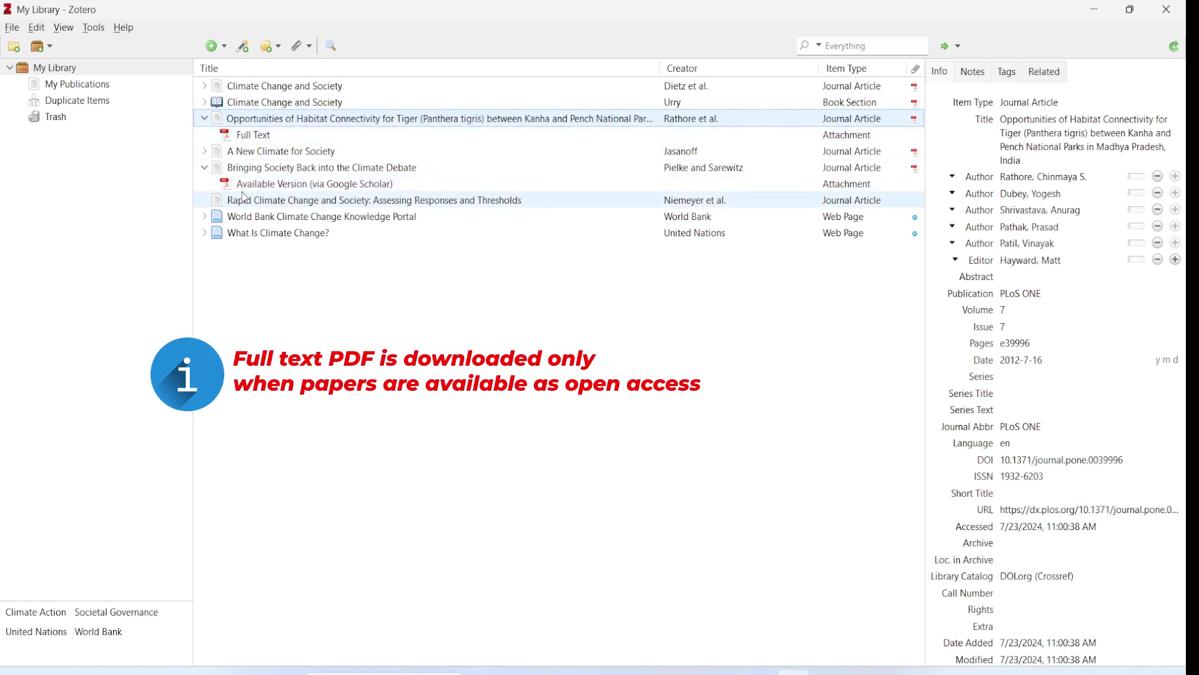
# - Open the full-text PDF of the tiger habitat connectivity article, skim its first page, and close it
pyautogui.doubleClick(272, 143)
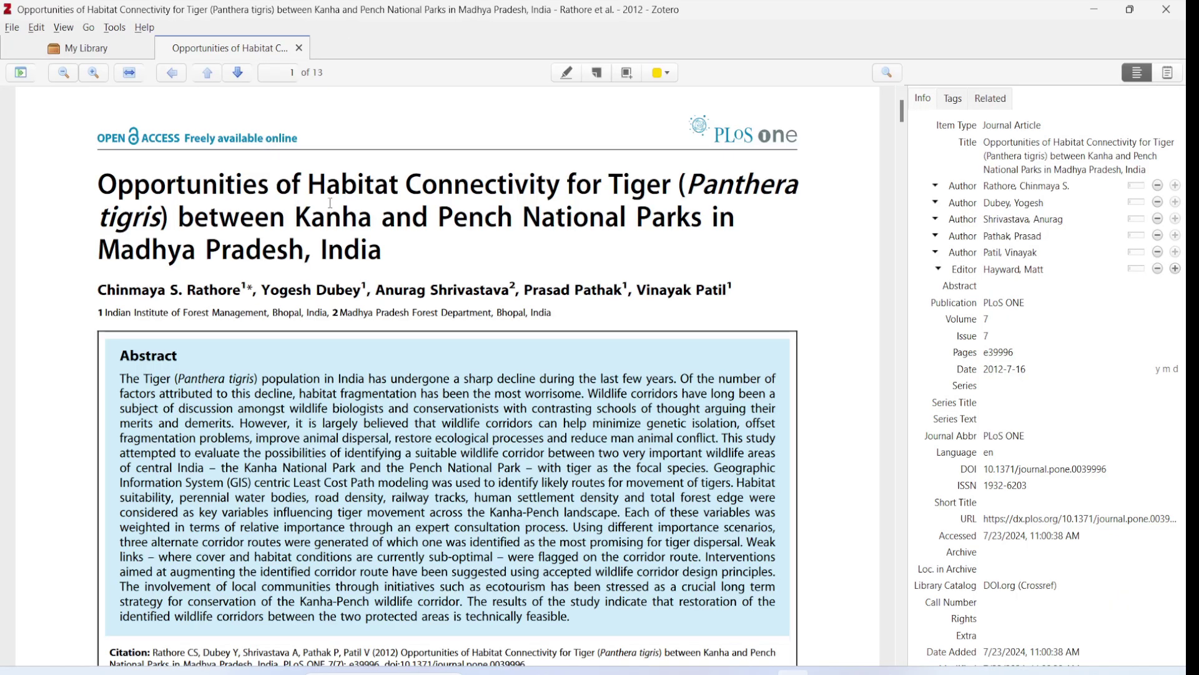
pyautogui.scroll(-10, 335, 206)
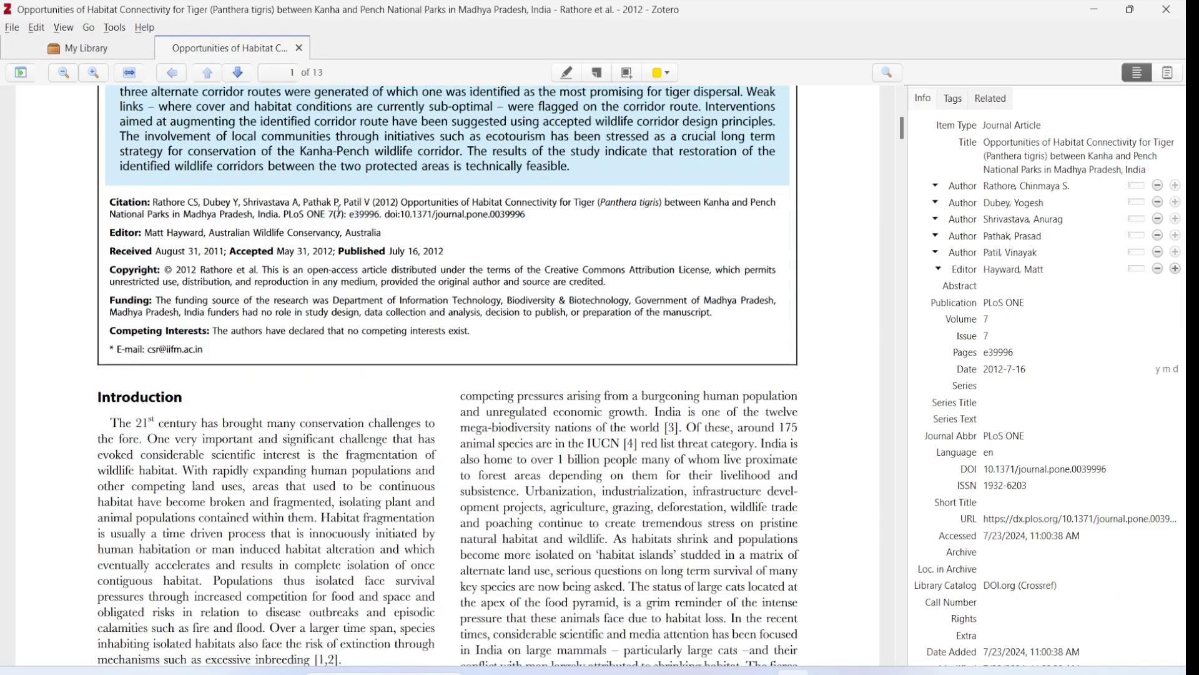
pyautogui.scroll(4, 337, 208)
pyautogui.scroll(-4, 338, 211)
pyautogui.scroll(10, 340, 206)
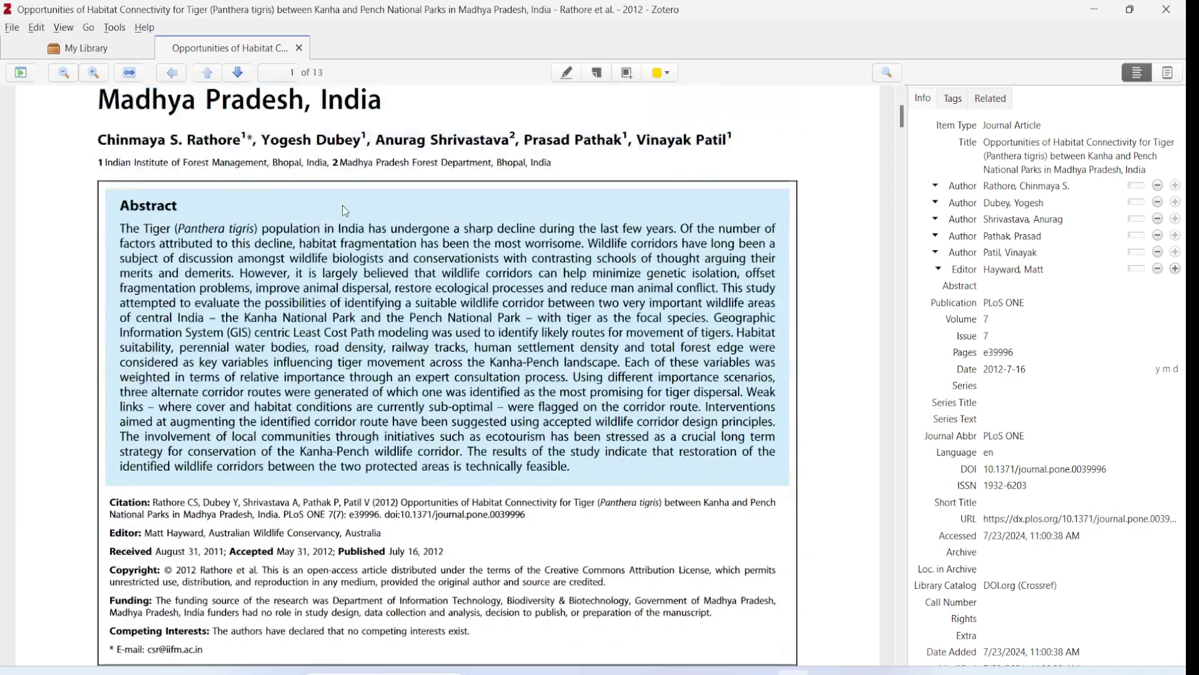
pyautogui.click(299, 49)
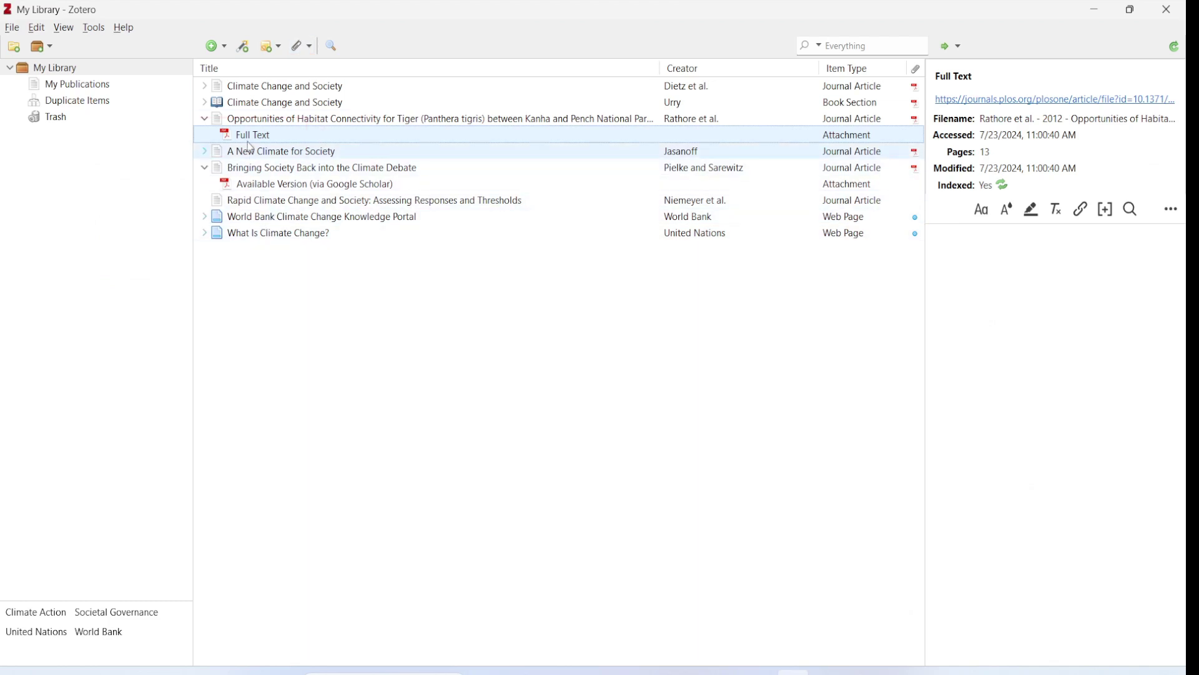
# - Open the tiger habitat article's online page through its DOI, return to Zotero, and open the page again through its URL
pyautogui.click(203, 119)
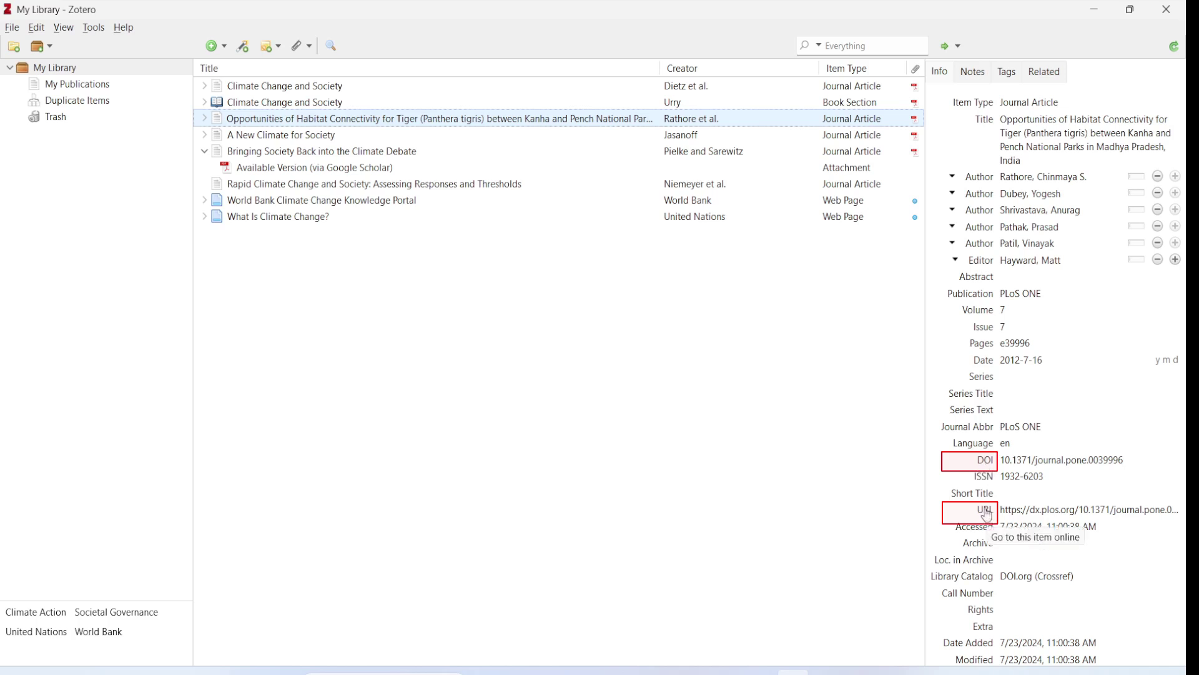
pyautogui.click(990, 468)
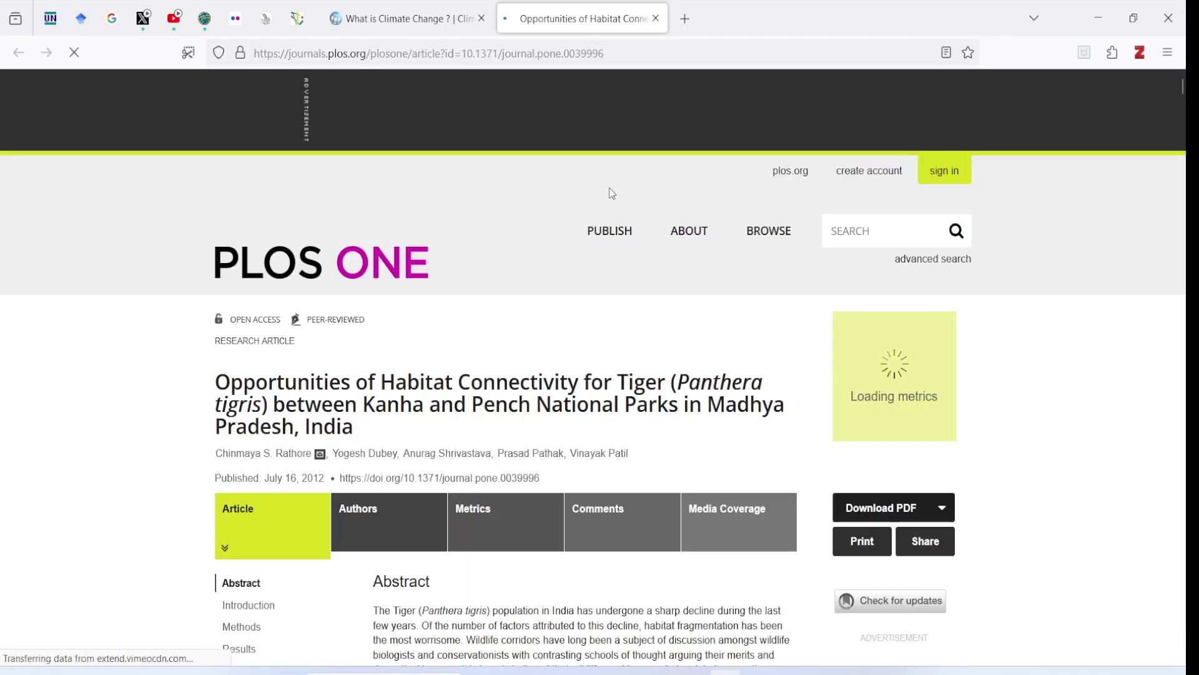
pyautogui.click(655, 18)
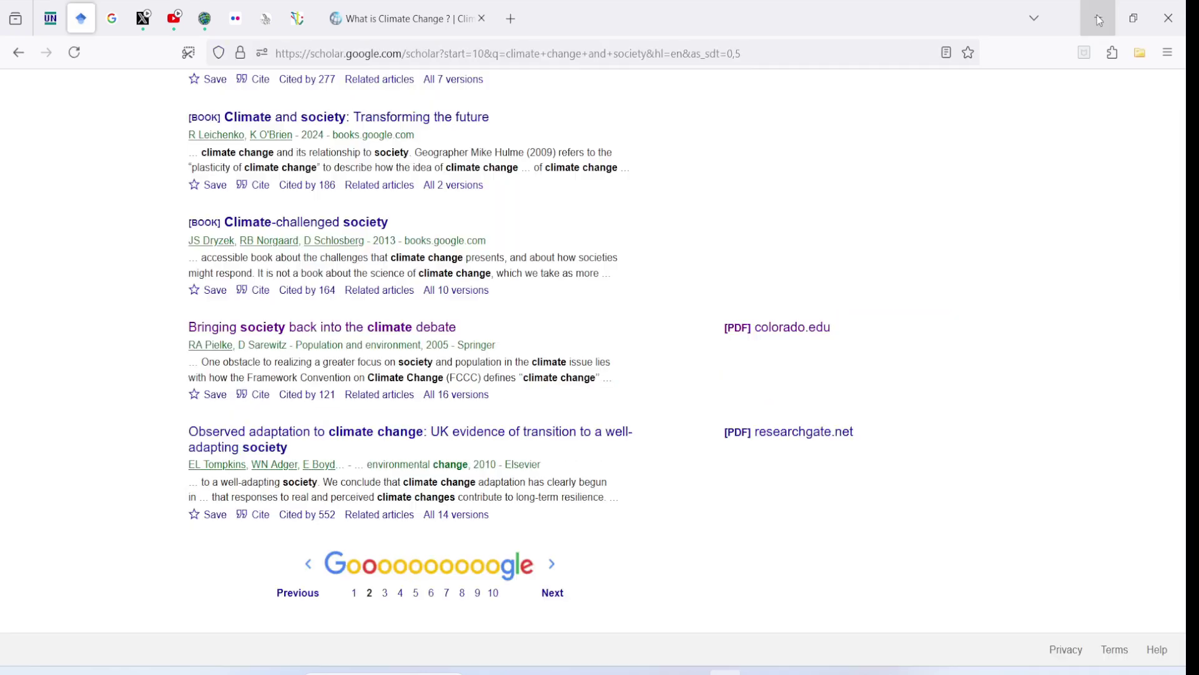
pyautogui.click(1098, 18)
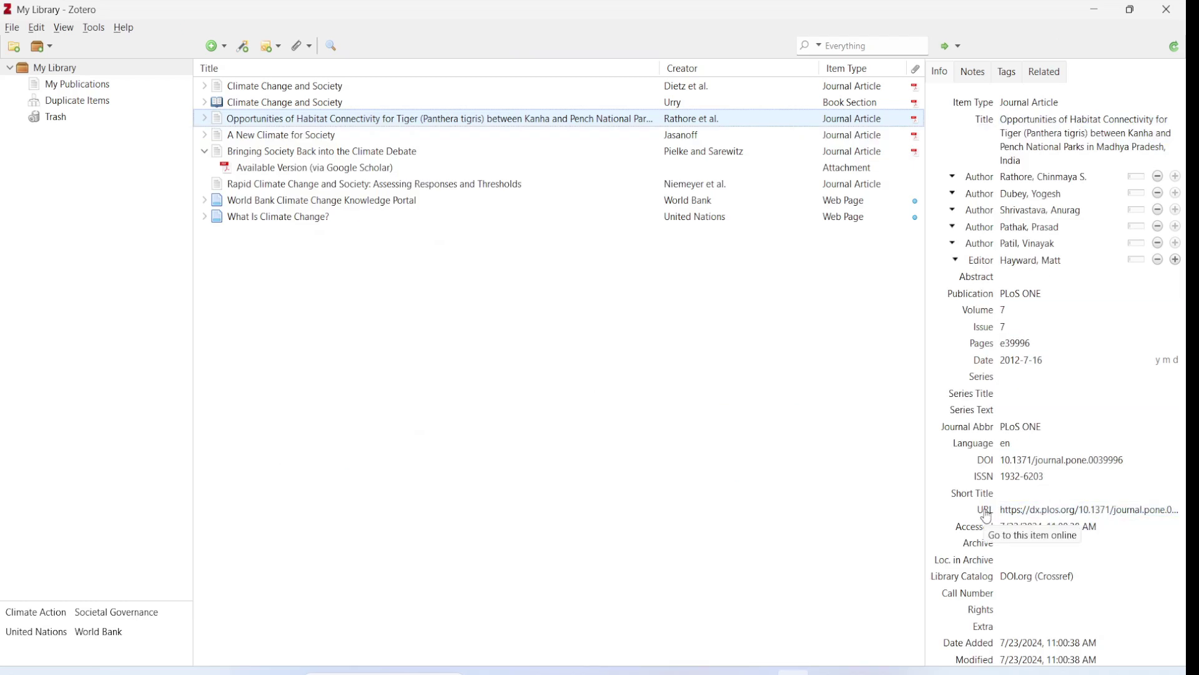
pyautogui.click(987, 518)
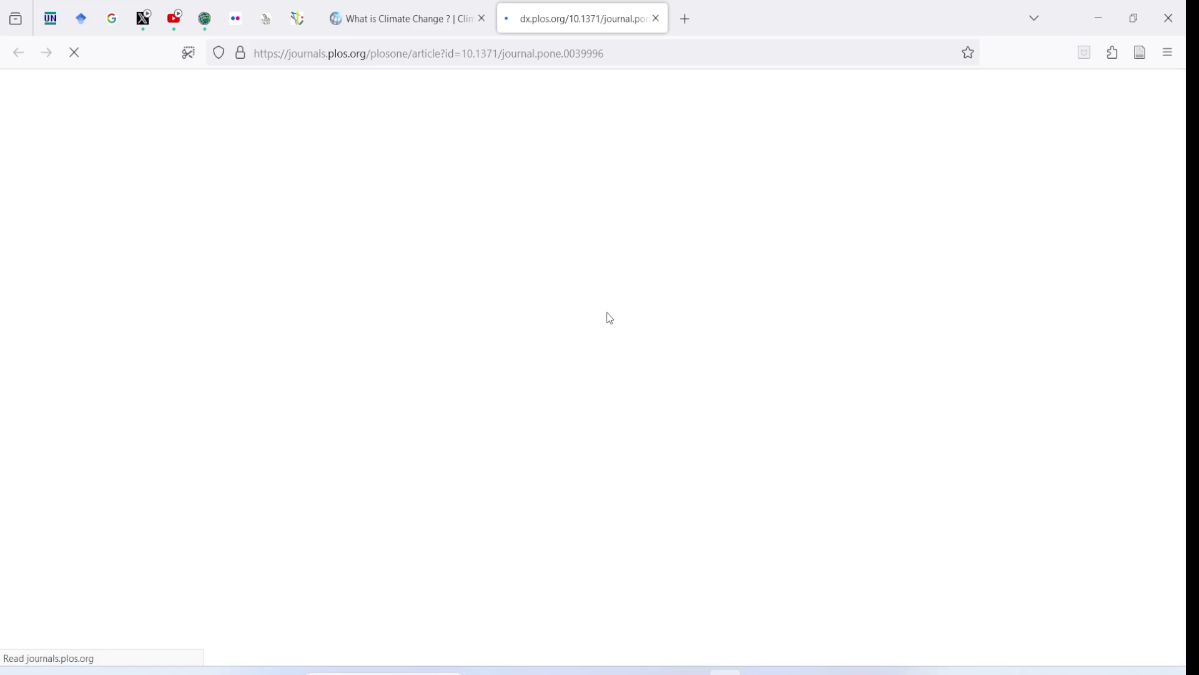
pyautogui.hotkey('alt', 'Tab')
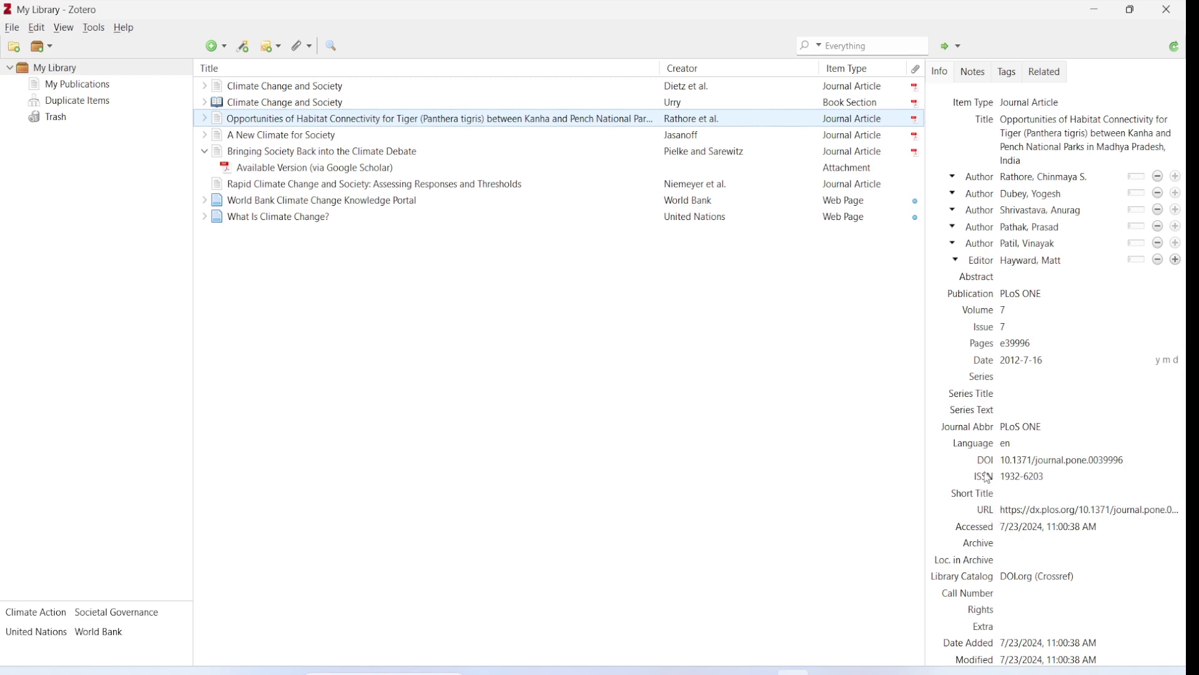
pyautogui.click(1020, 146)
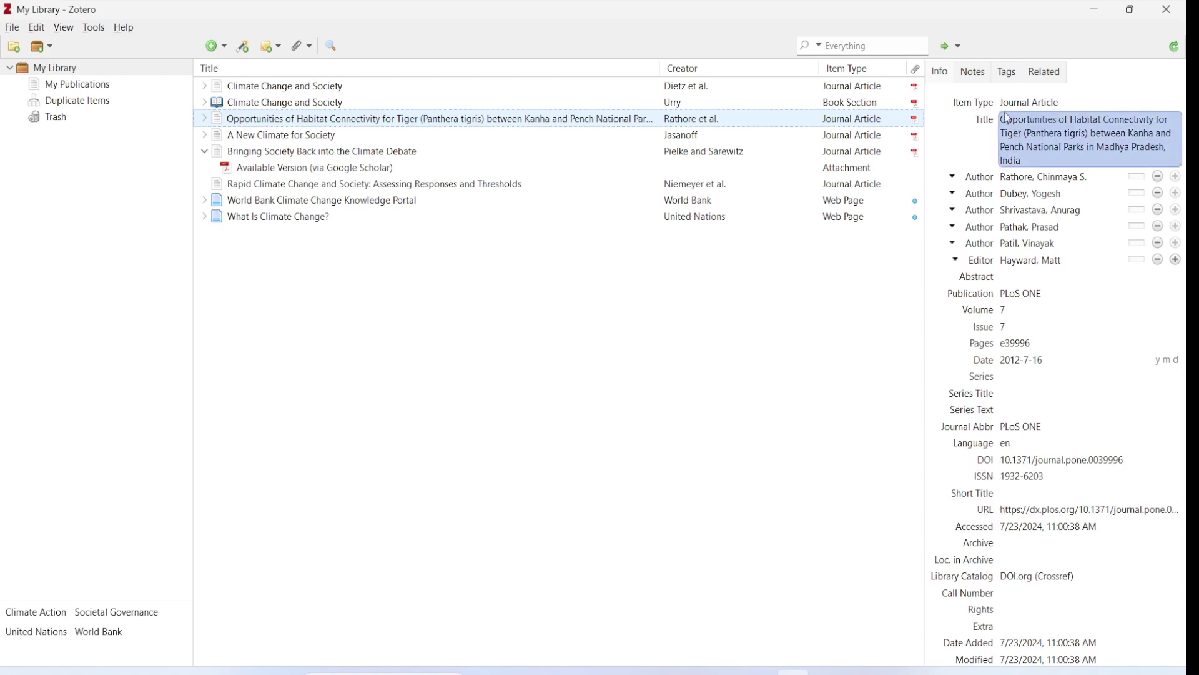
pyautogui.click(974, 112)
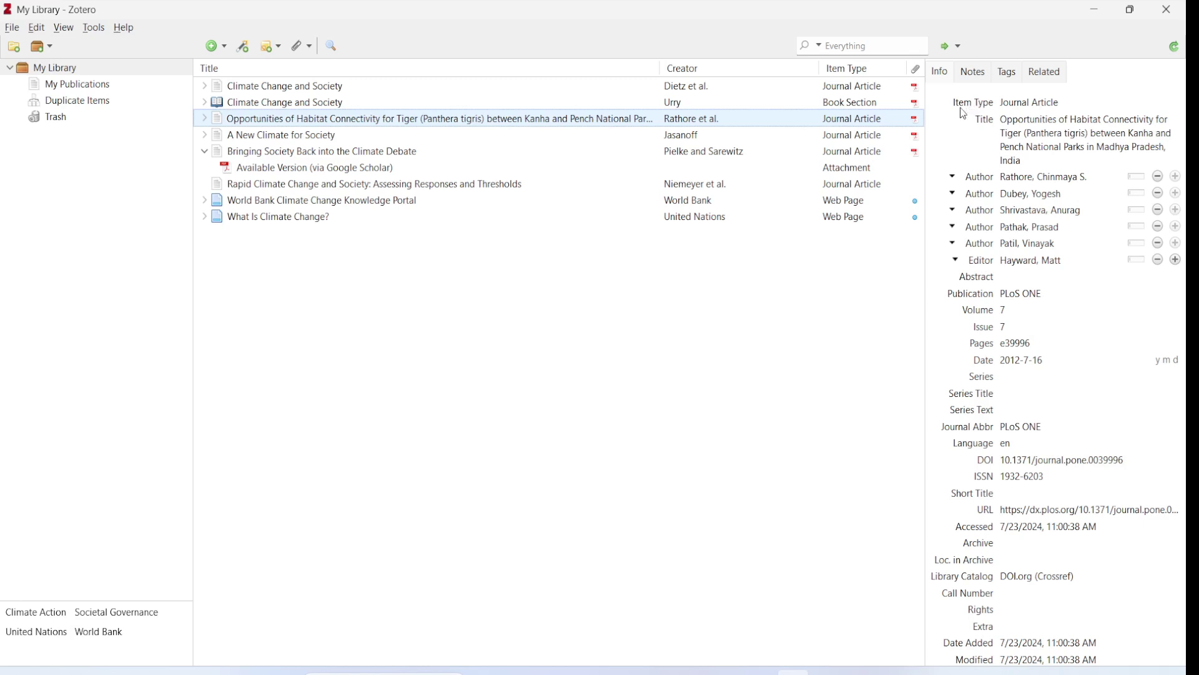
pyautogui.click(1054, 112)
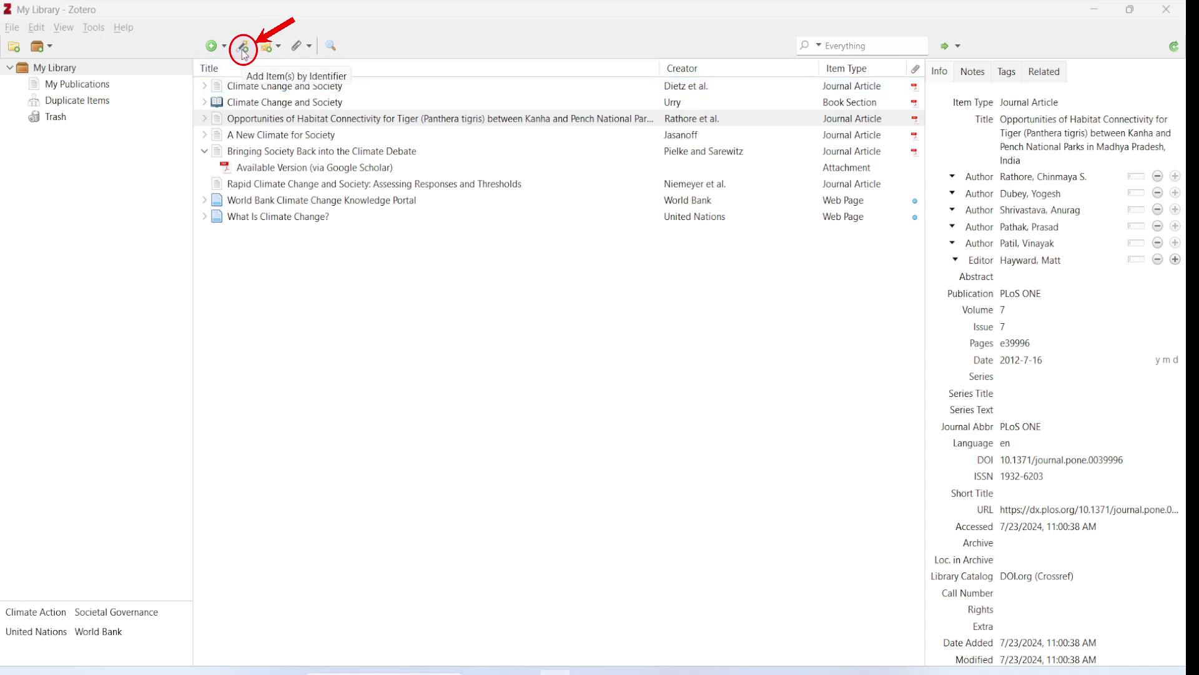
pyautogui.click(244, 50)
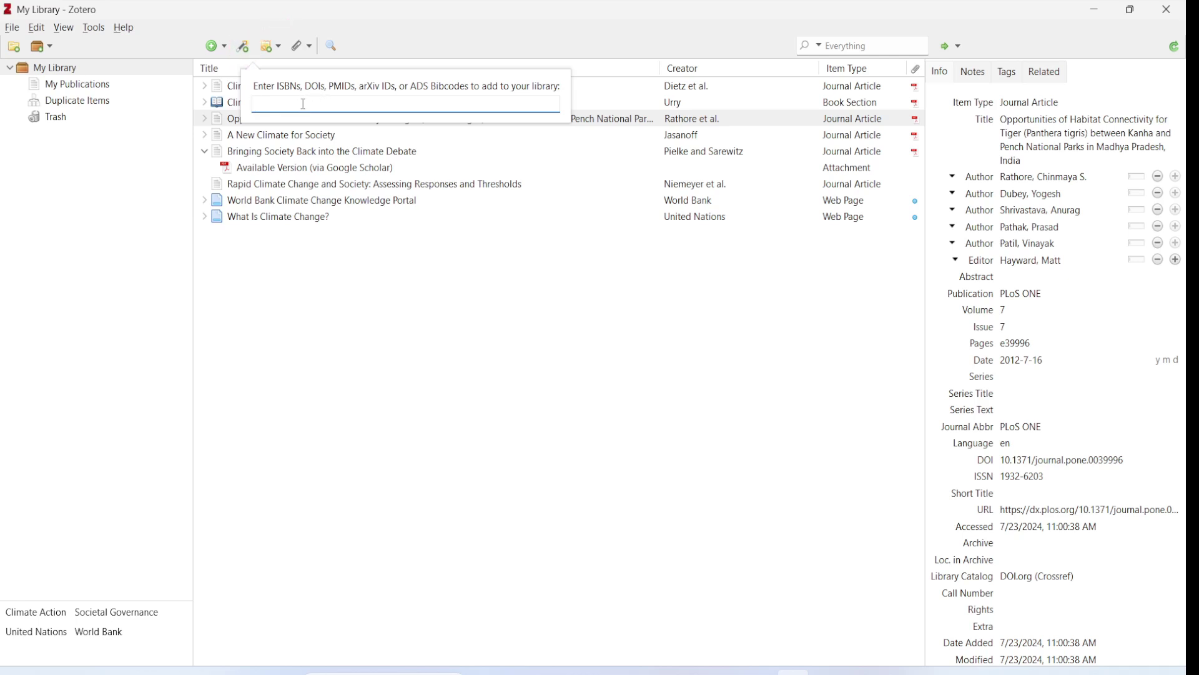
pyautogui.hotkey('ctrl', 'v')
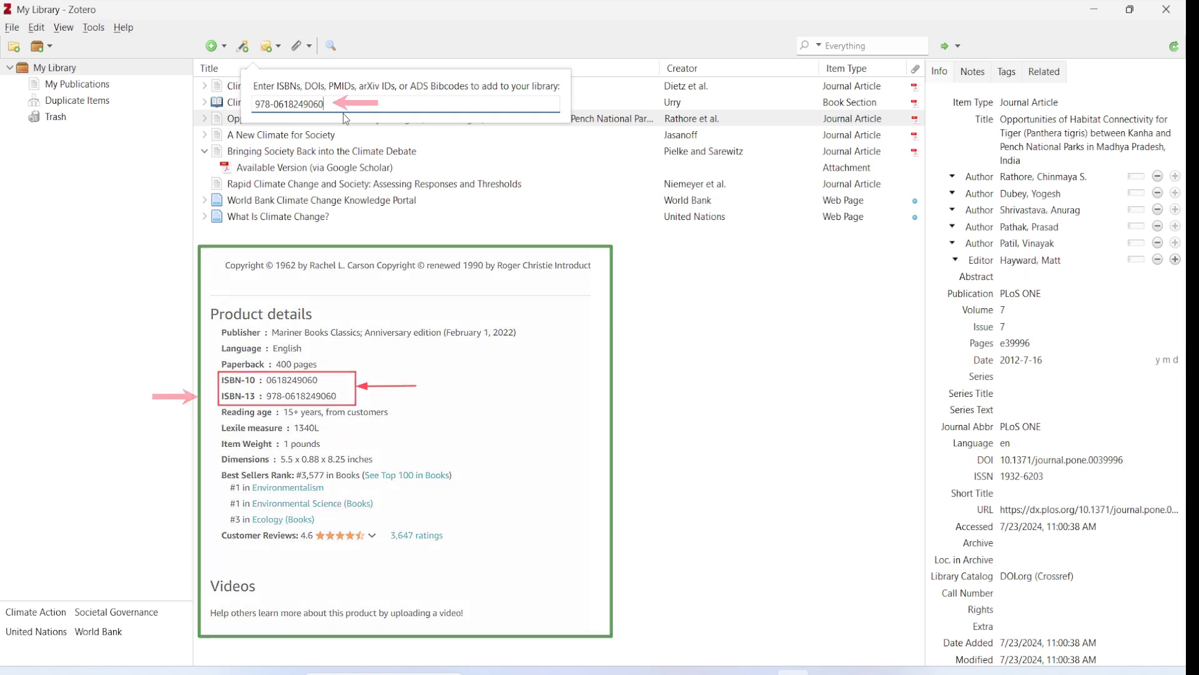
pyautogui.press('Return')
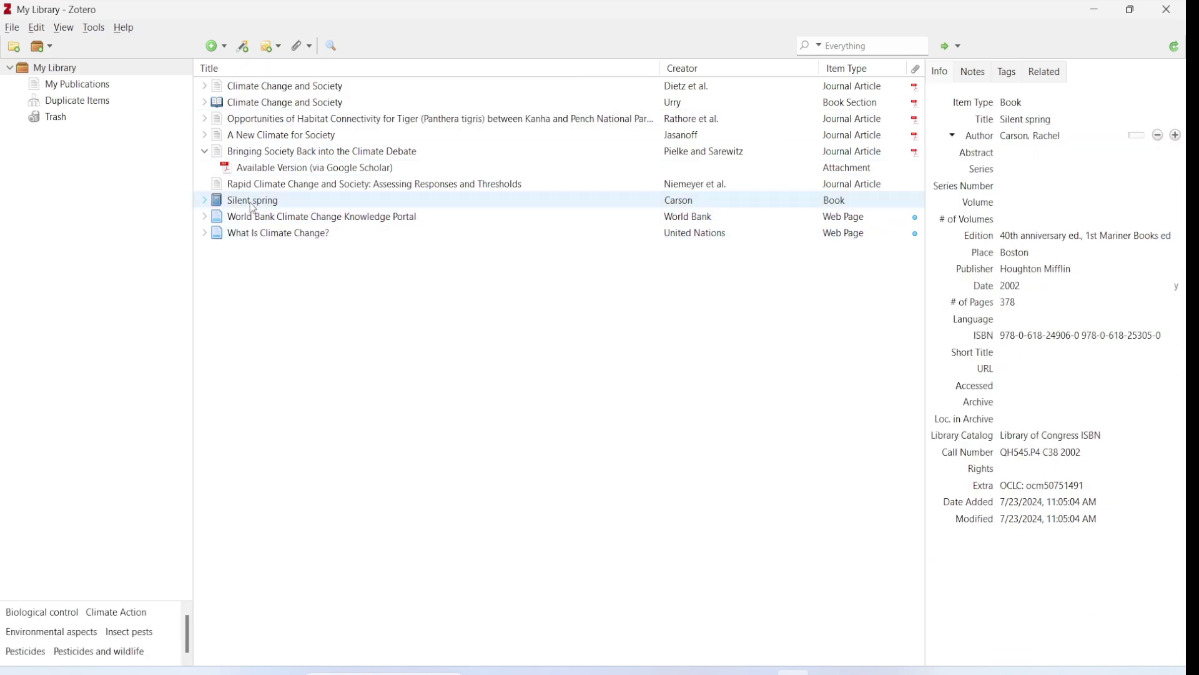
# - Expand the "Silent spring" book entry and look over its attached note and bibliographic details
pyautogui.click(206, 204)
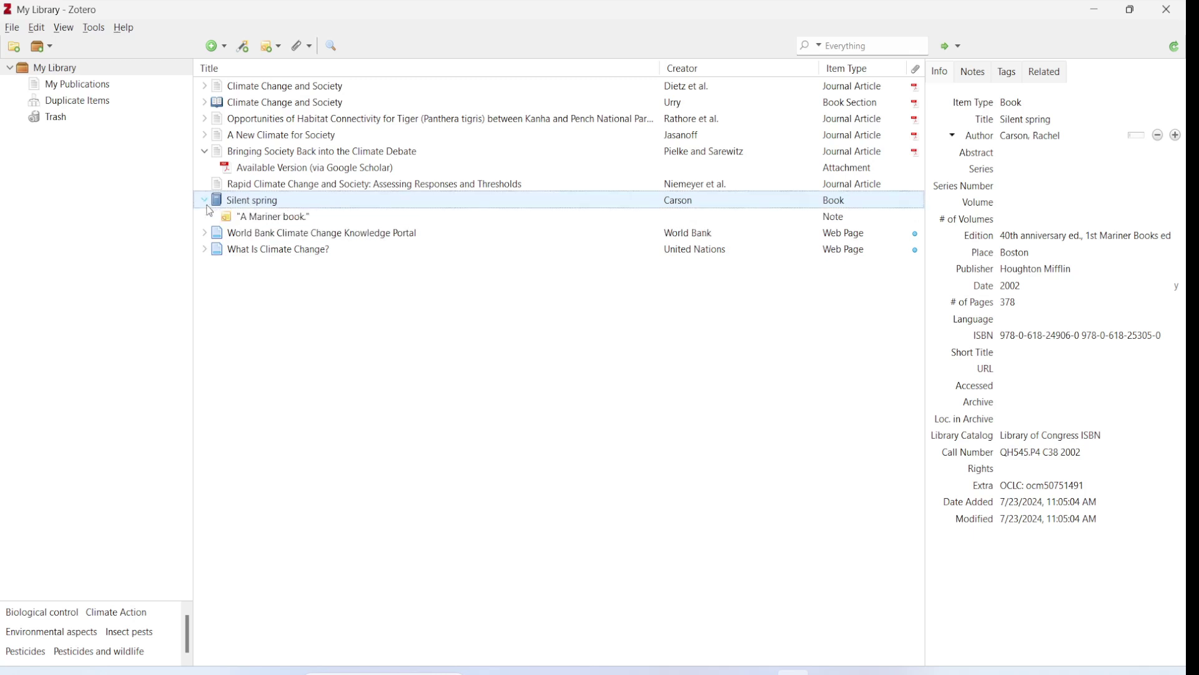
pyautogui.press('Tab')
pyautogui.press('Tab')
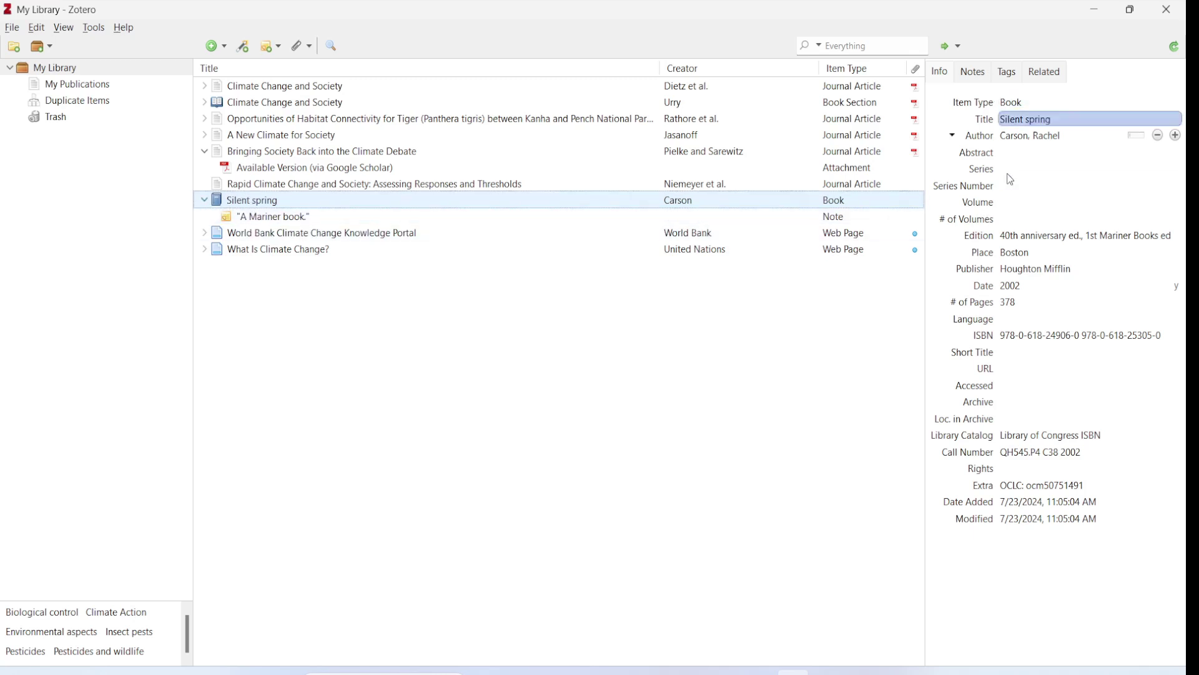
pyautogui.press('Escape')
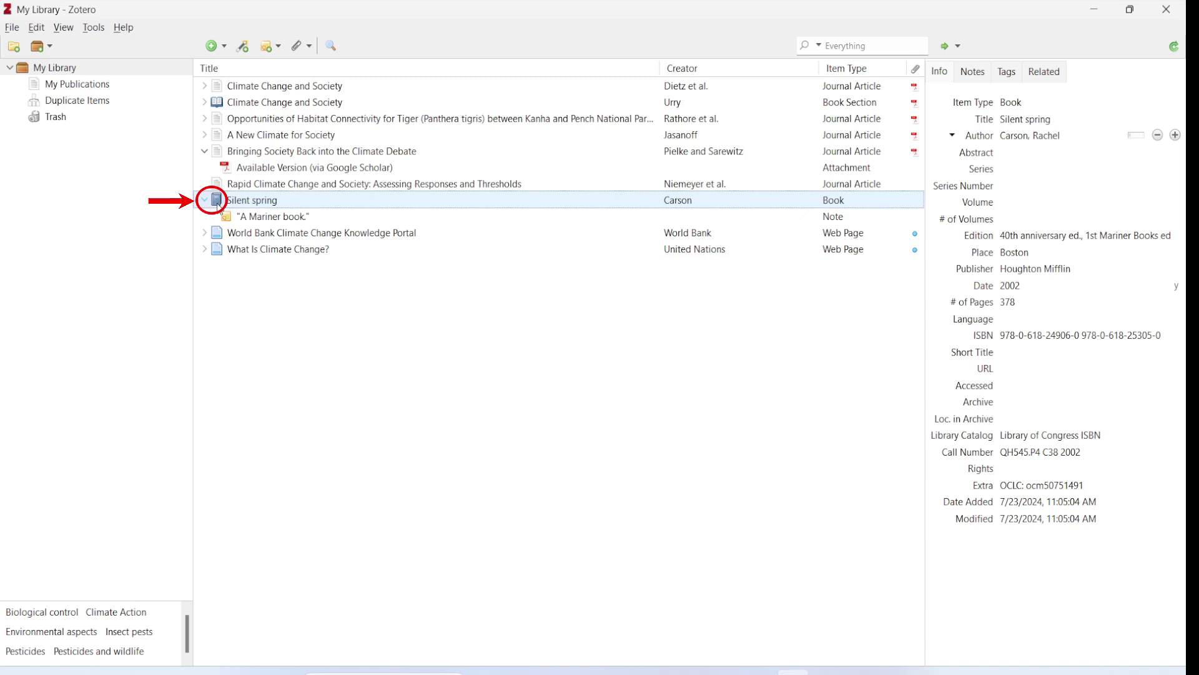
# - Open the PDF attached to the "Climate Change and Society" book section and skim its opening pages
pyautogui.click(206, 104)
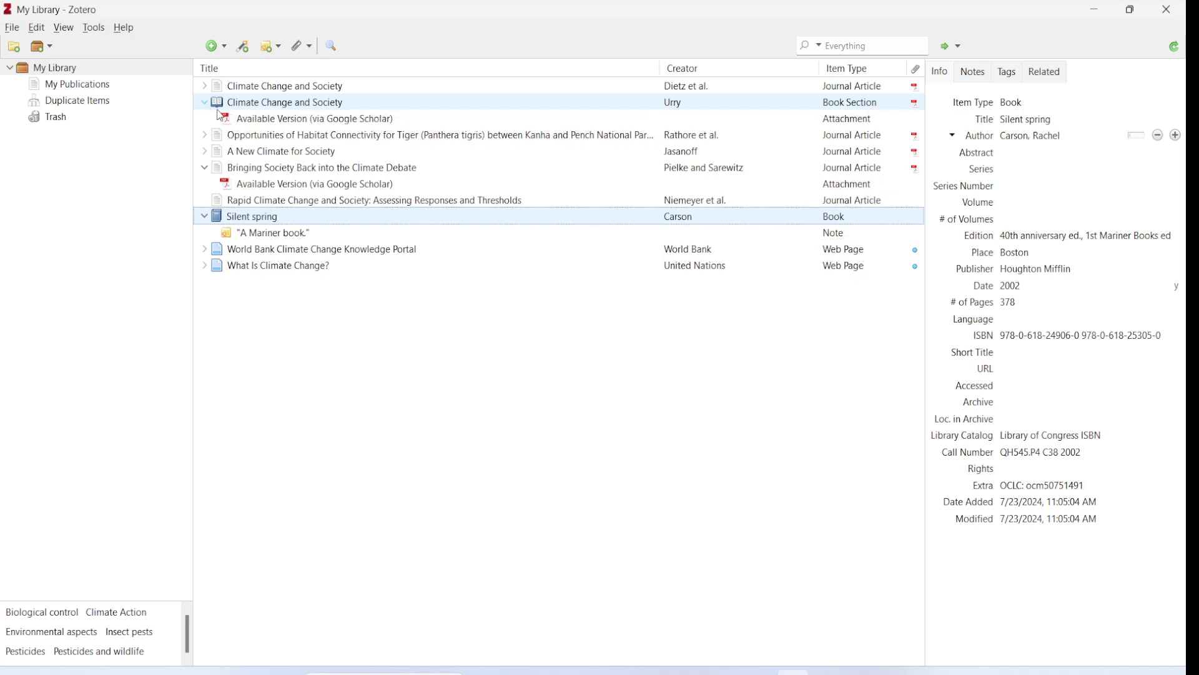
pyautogui.doubleClick(260, 125)
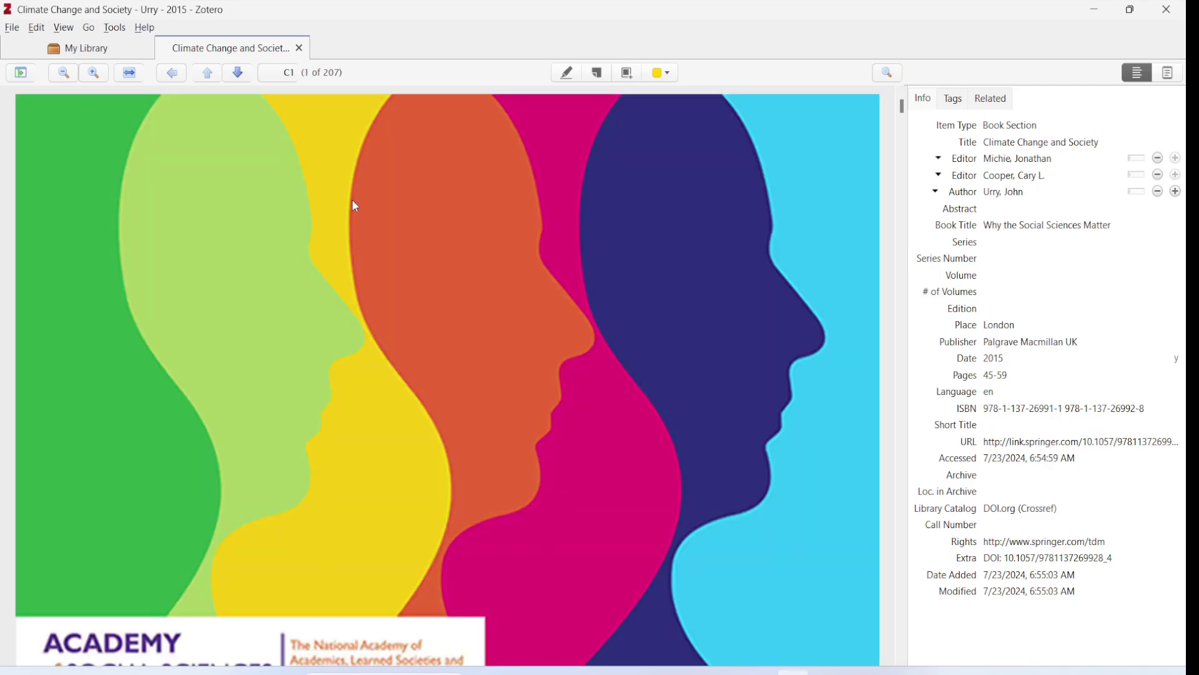
pyautogui.scroll(-5, 355, 223)
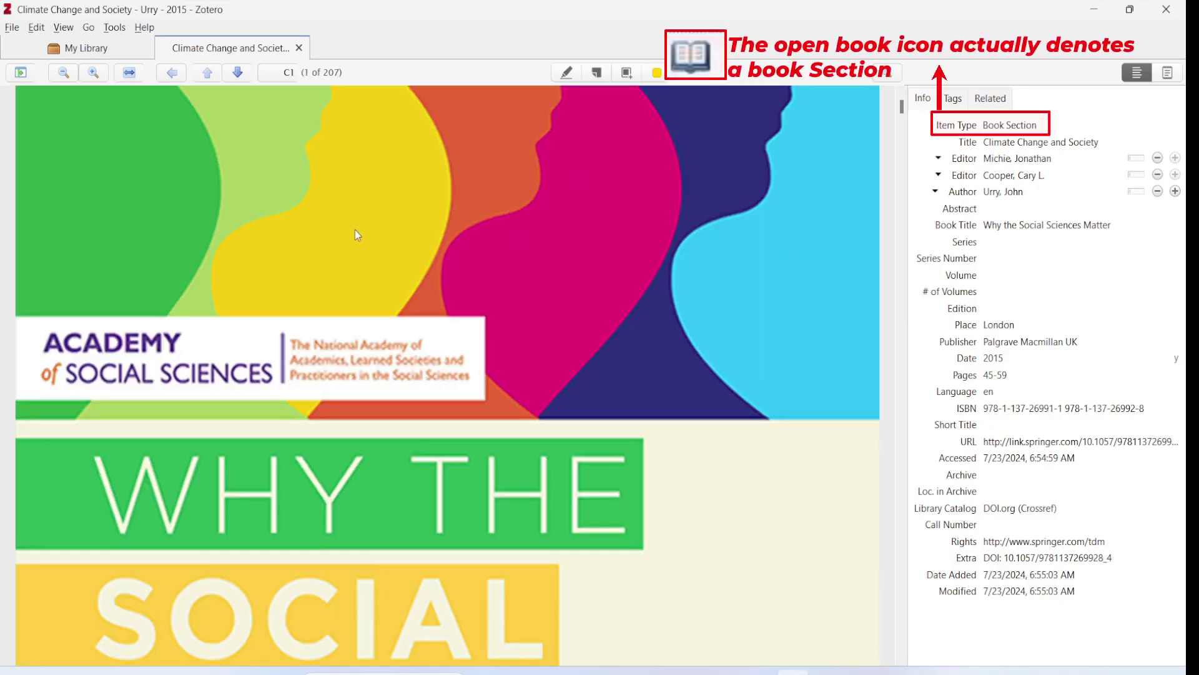
pyautogui.scroll(-15, 355, 230)
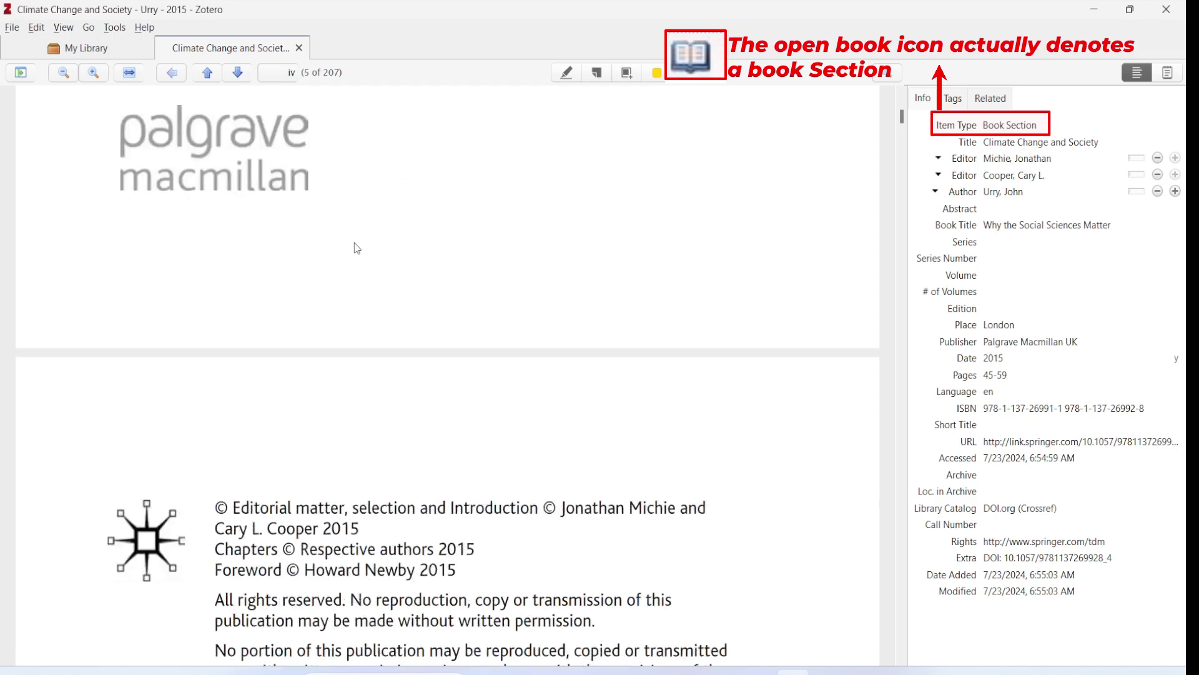
pyautogui.scroll(-10, 356, 248)
pyautogui.scroll(-12, 354, 242)
pyautogui.scroll(-10, 355, 244)
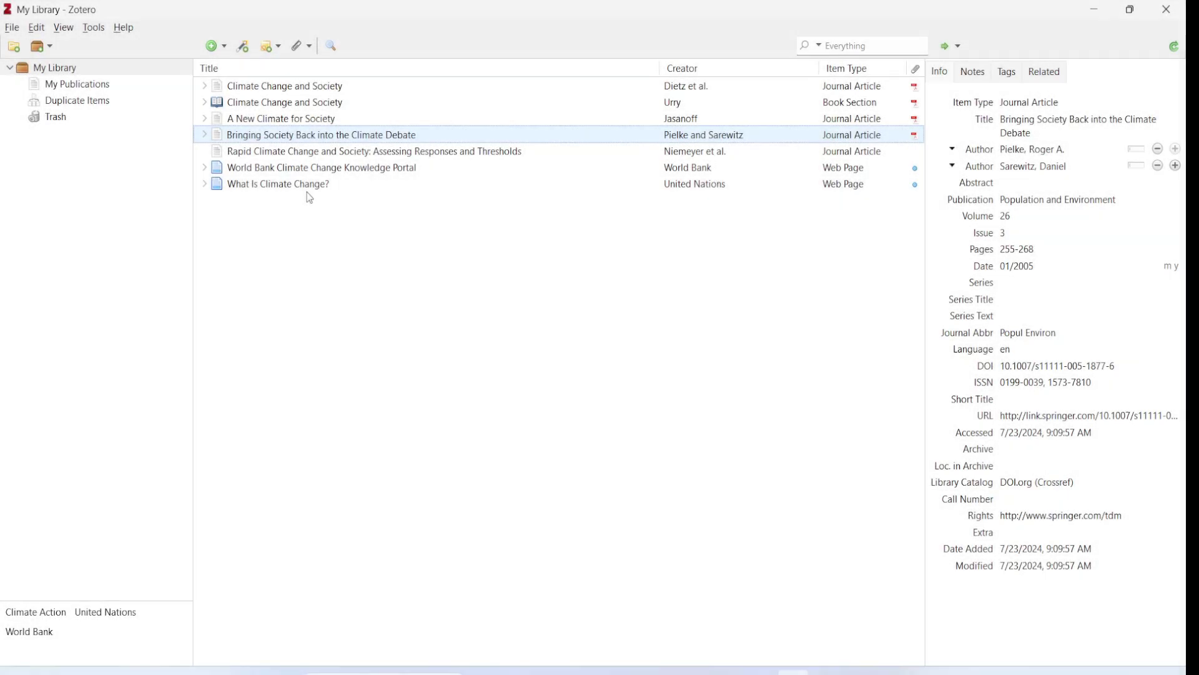
# - Open the PDF attached to "Bringing Society Back into the Climate Debate" and skim through to its second page
pyautogui.click(204, 135)
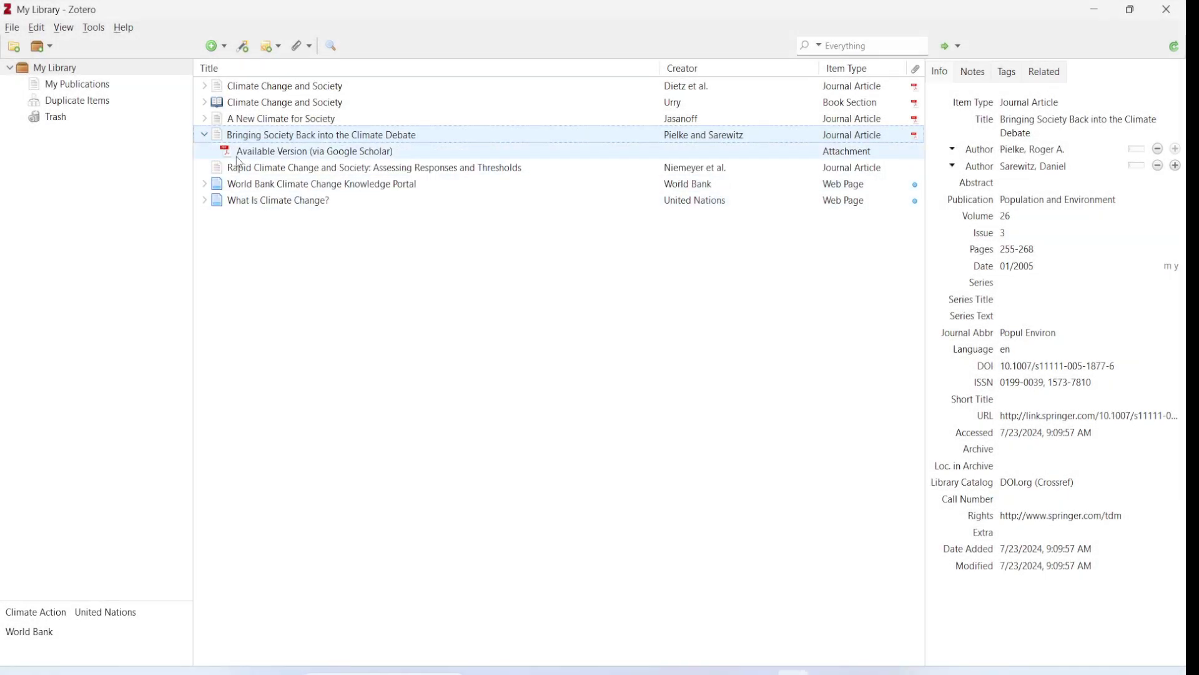
pyautogui.doubleClick(288, 157)
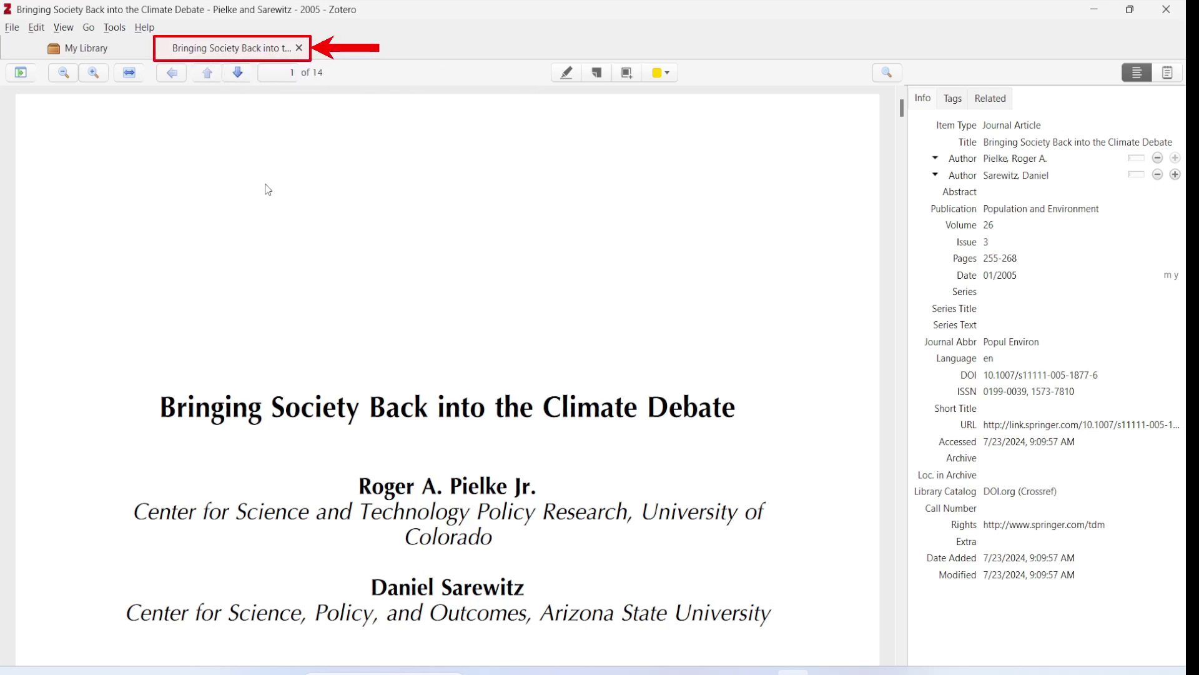
pyautogui.click(98, 52)
pyautogui.click(218, 56)
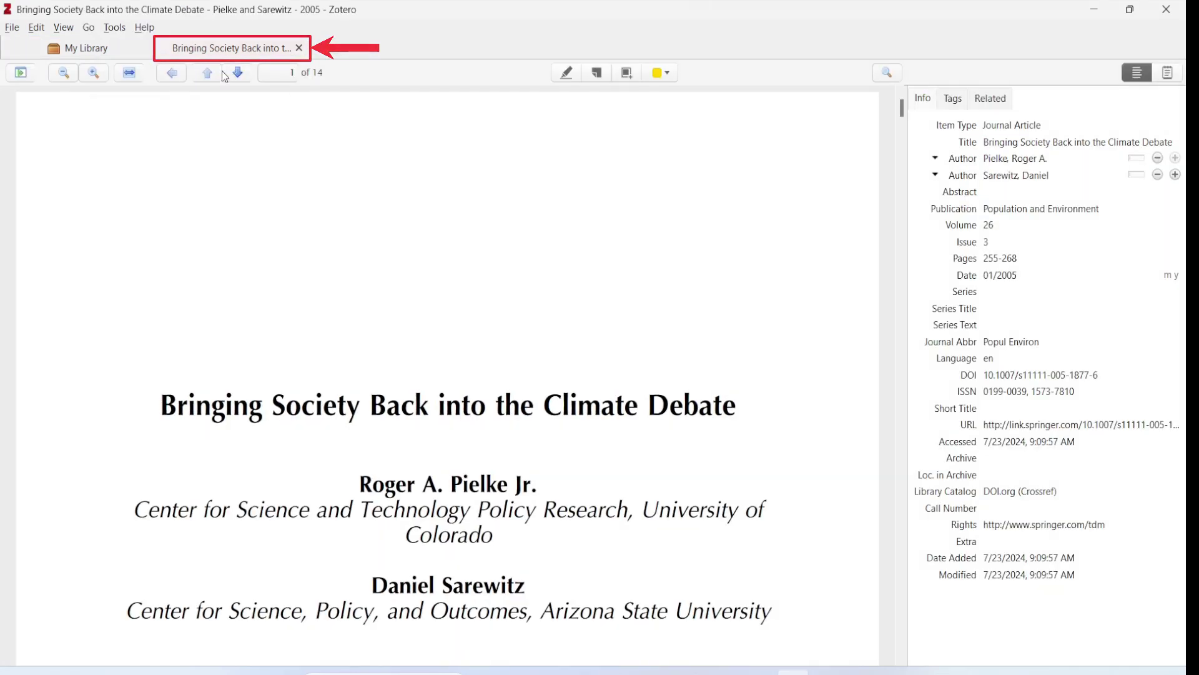
pyautogui.scroll(-15, 569, 231)
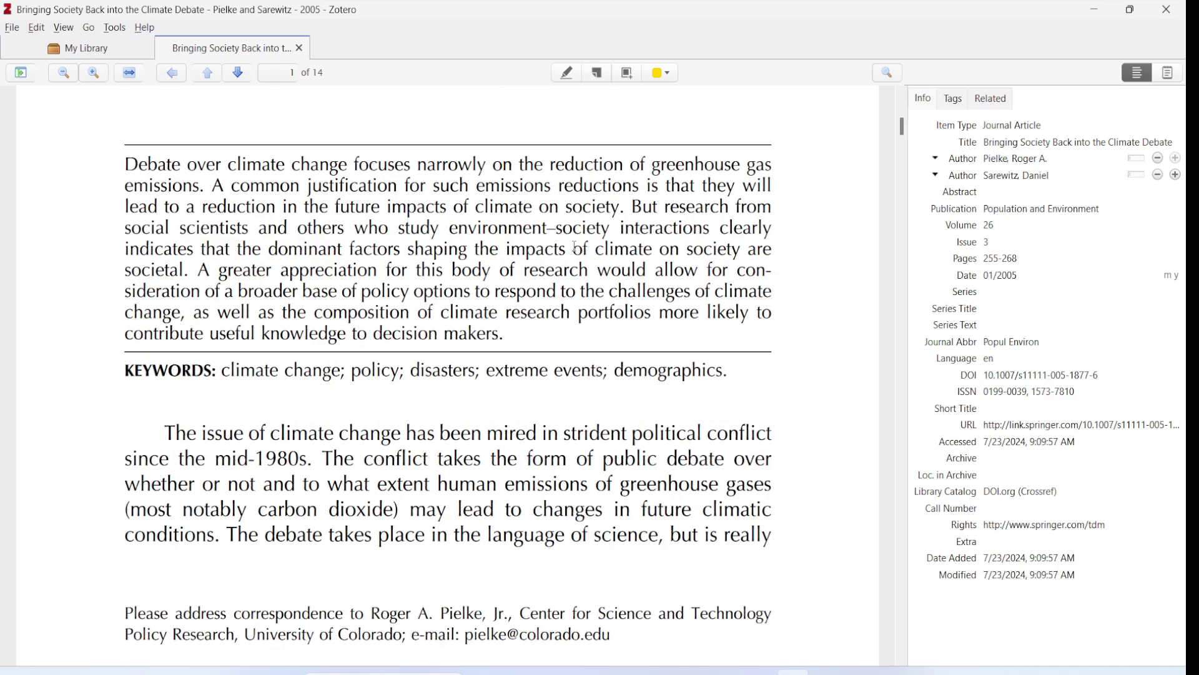
pyautogui.scroll(-6, 580, 259)
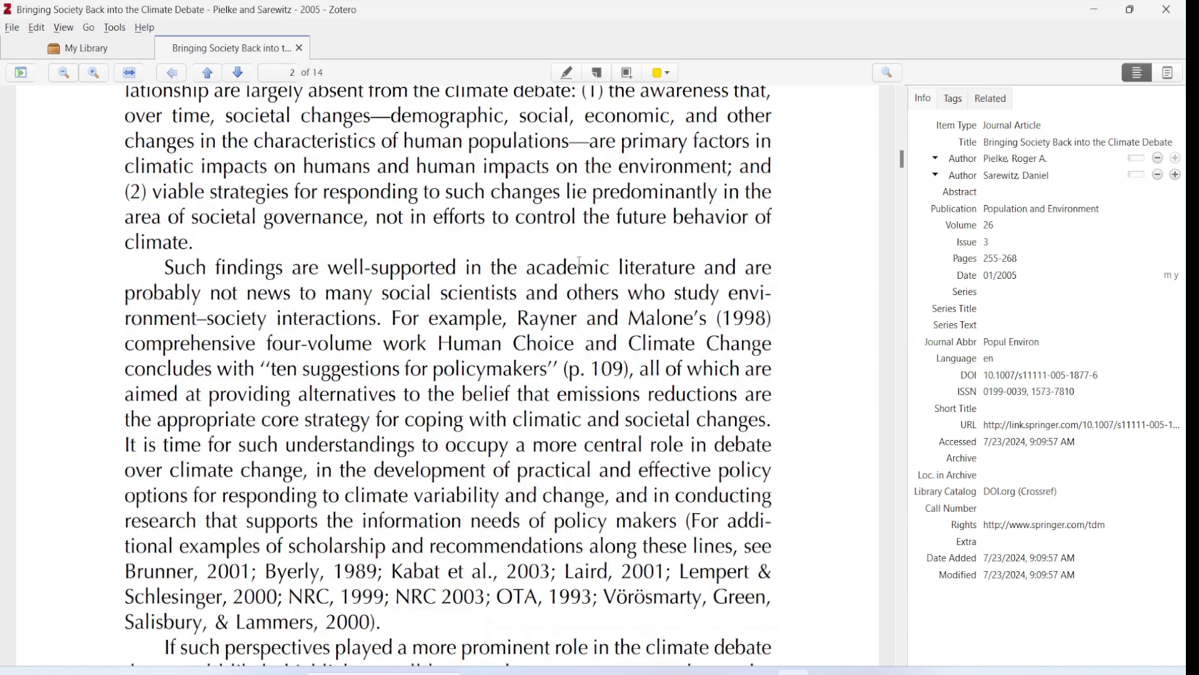
pyautogui.scroll(10, 580, 263)
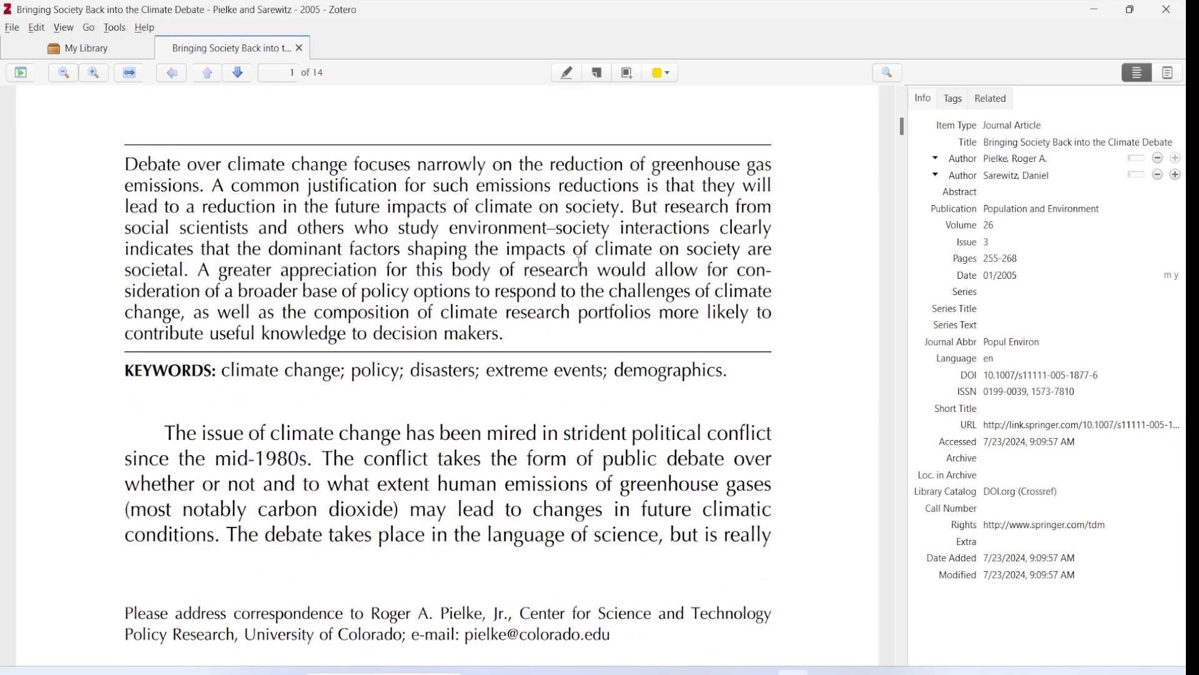
pyautogui.scroll(-10, 578, 263)
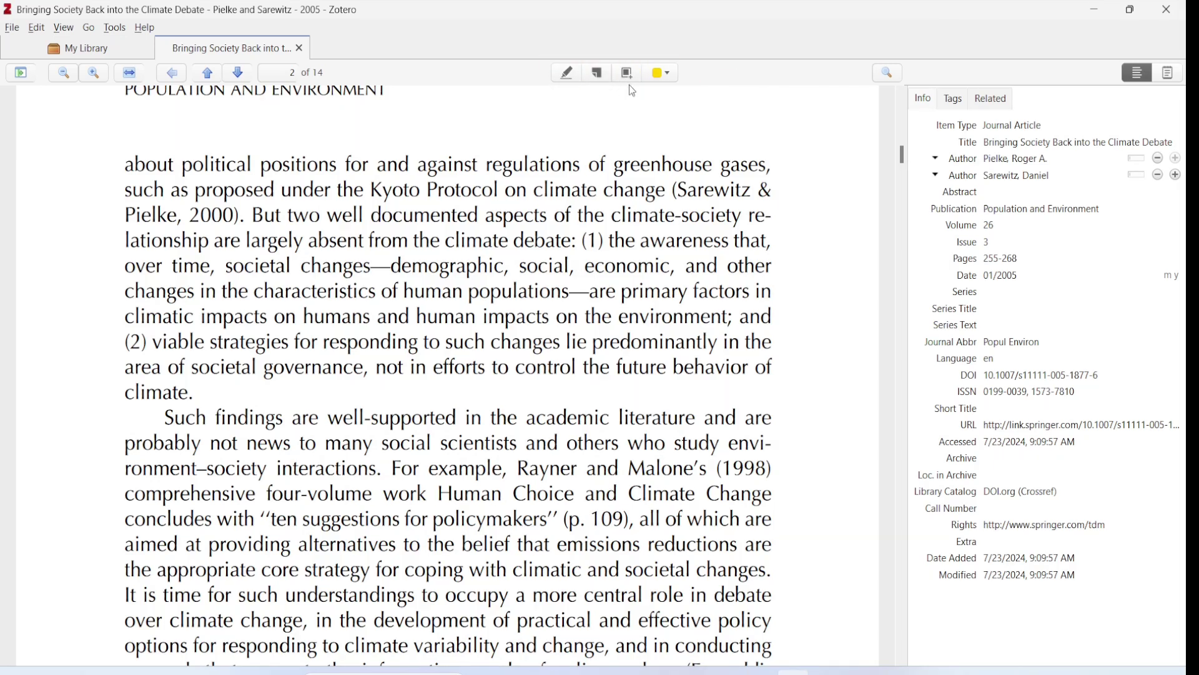
# - Highlight in yellow the page 2 passage from "But two well documented aspects" to "the future behavior of climate."
pyautogui.click(666, 74)
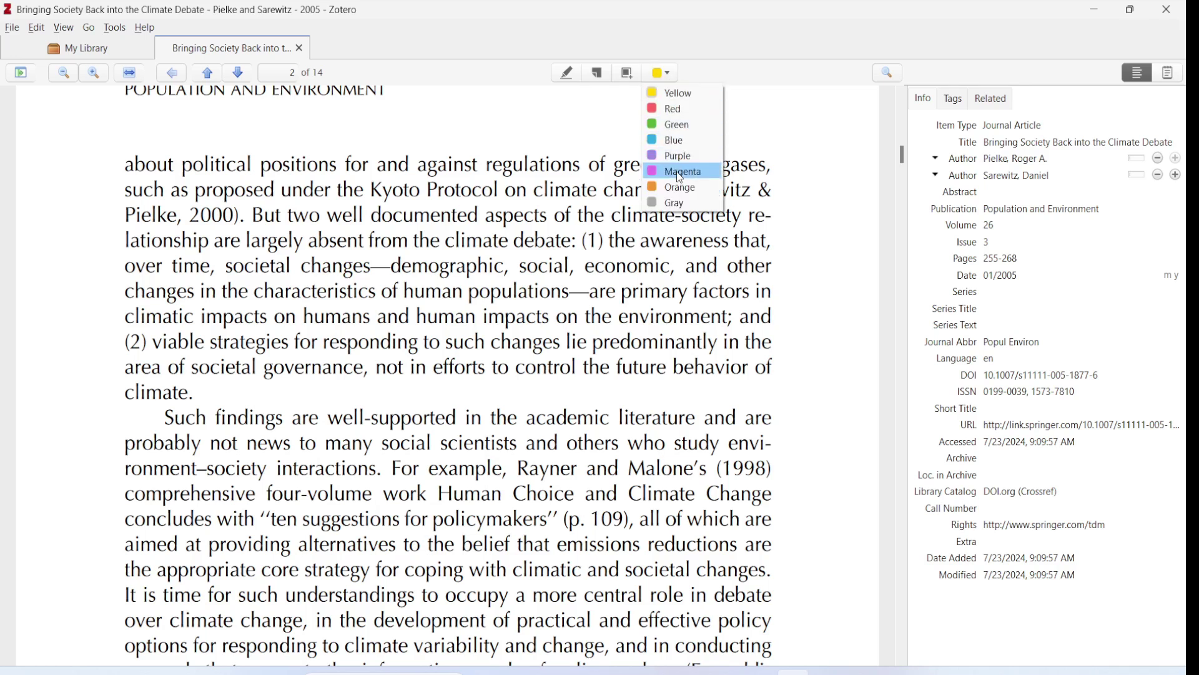
pyautogui.click(572, 119)
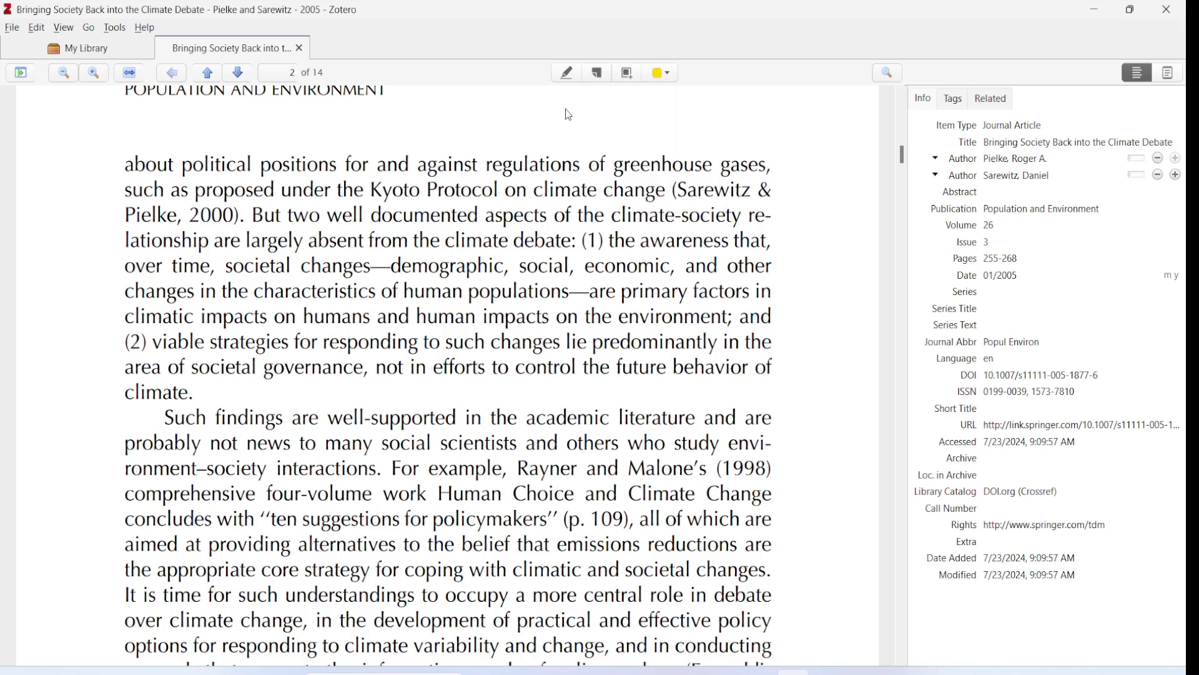
pyautogui.click(568, 76)
pyautogui.moveTo(251, 216); pyautogui.dragTo(205, 393)
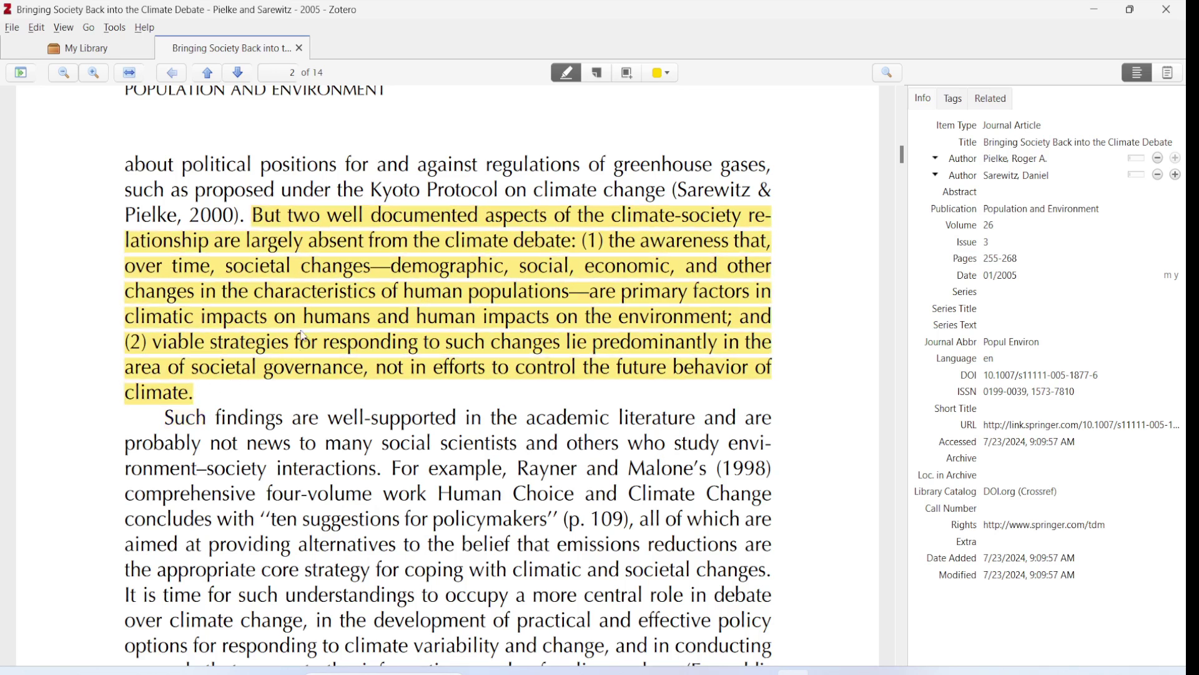
# - Delete the yellow highlight on page 2 and highlight the same passage again
pyautogui.rightClick(388, 277)
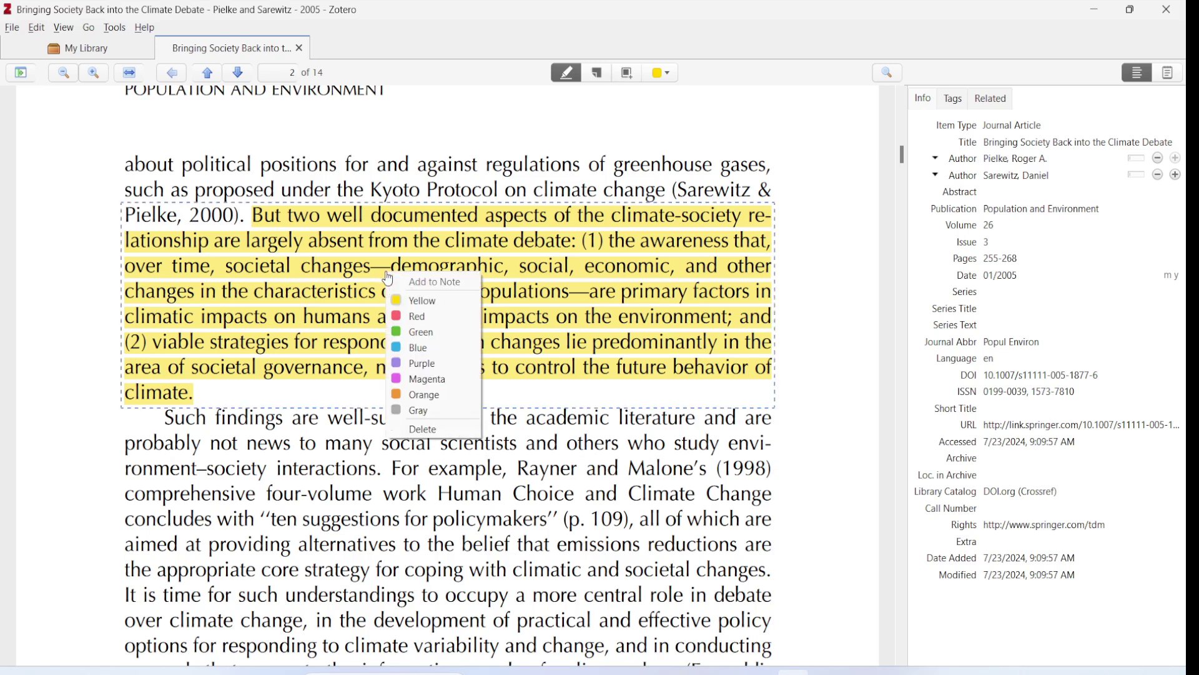
pyautogui.click(438, 433)
pyautogui.moveTo(253, 216); pyautogui.dragTo(202, 398)
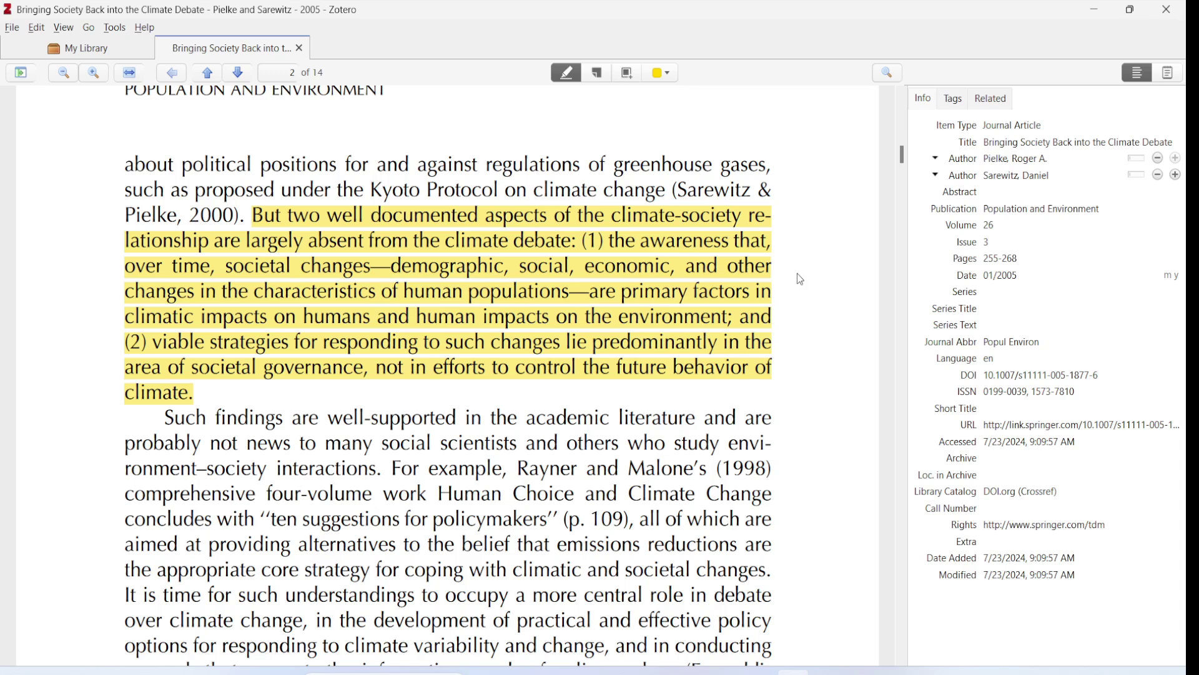
# - Place a sticky note beside the highlighted passage with the comment "This is a point of great societal debate..." and color it red
pyautogui.click(600, 73)
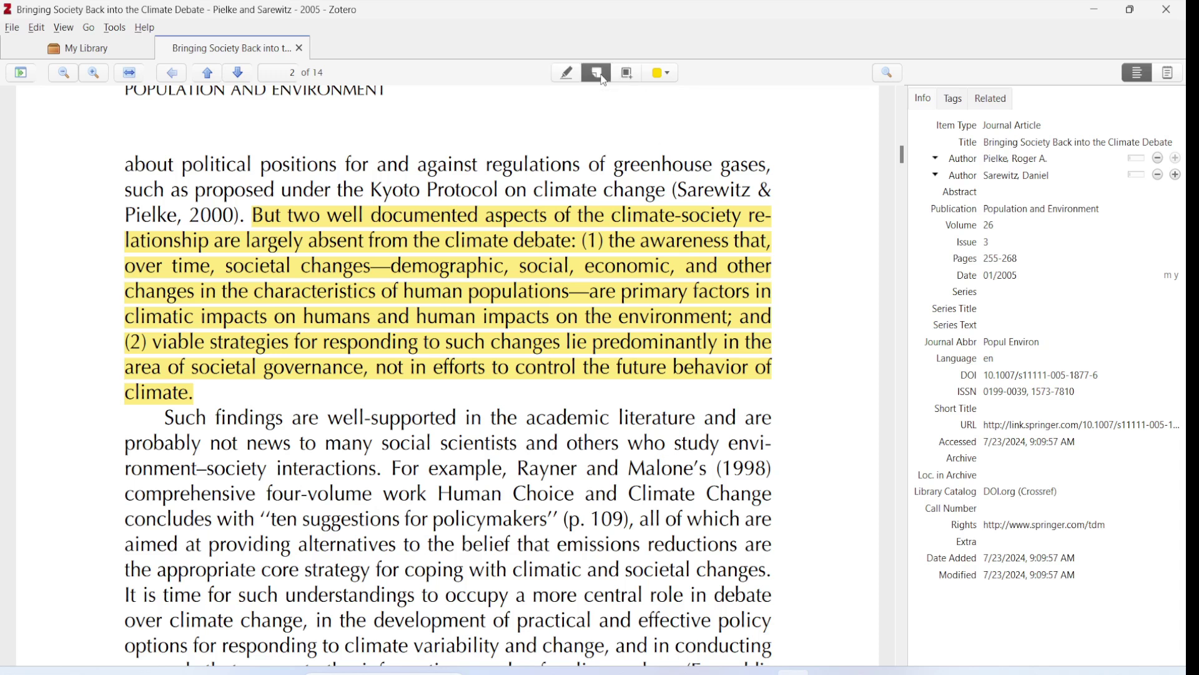
pyautogui.click(801, 266)
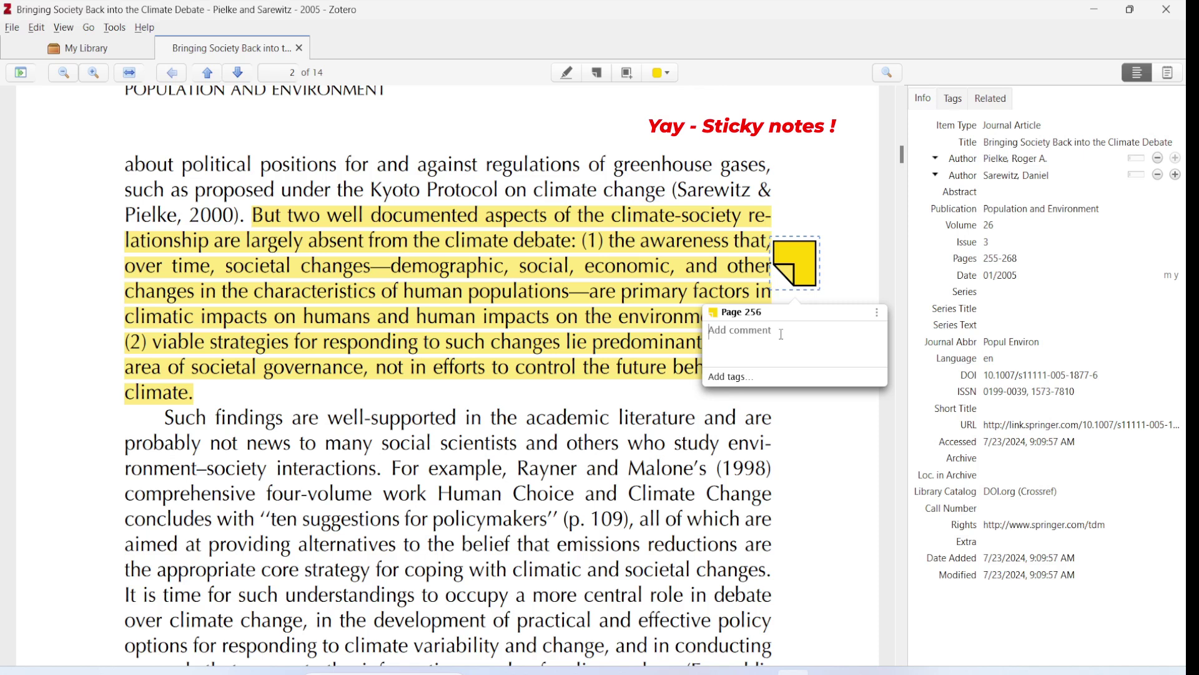
pyautogui.click(781, 334)
pyautogui.write('This is a point of great societal debate...')
pyautogui.click(878, 314)
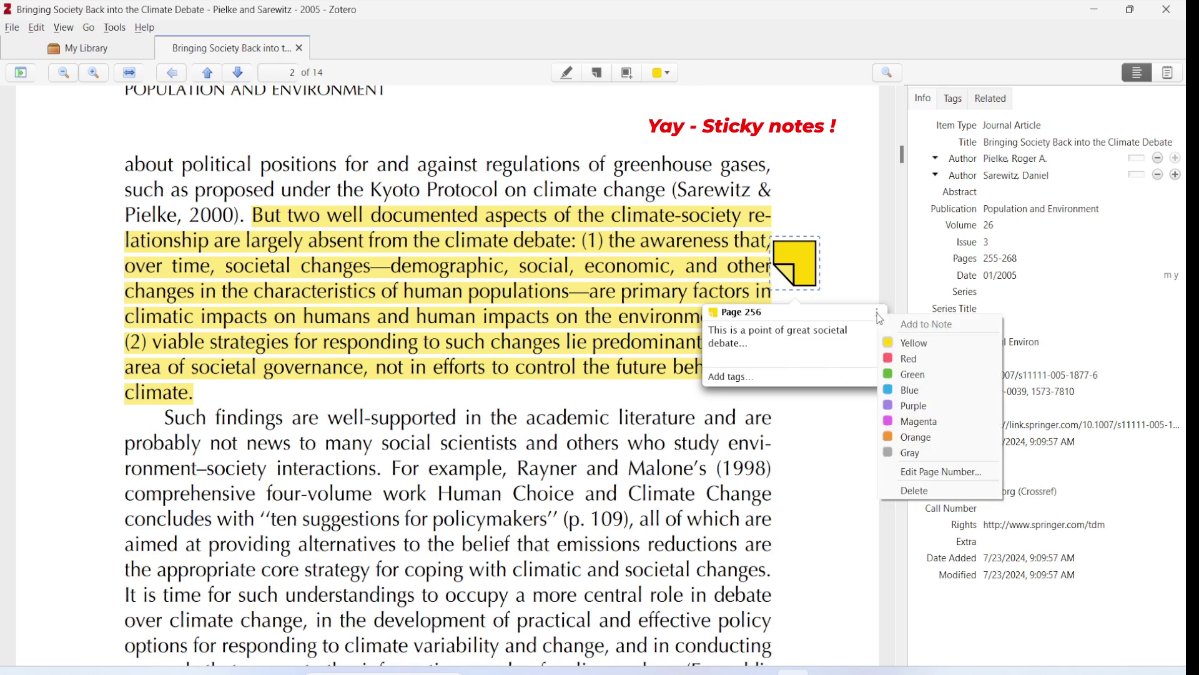
pyautogui.click(890, 359)
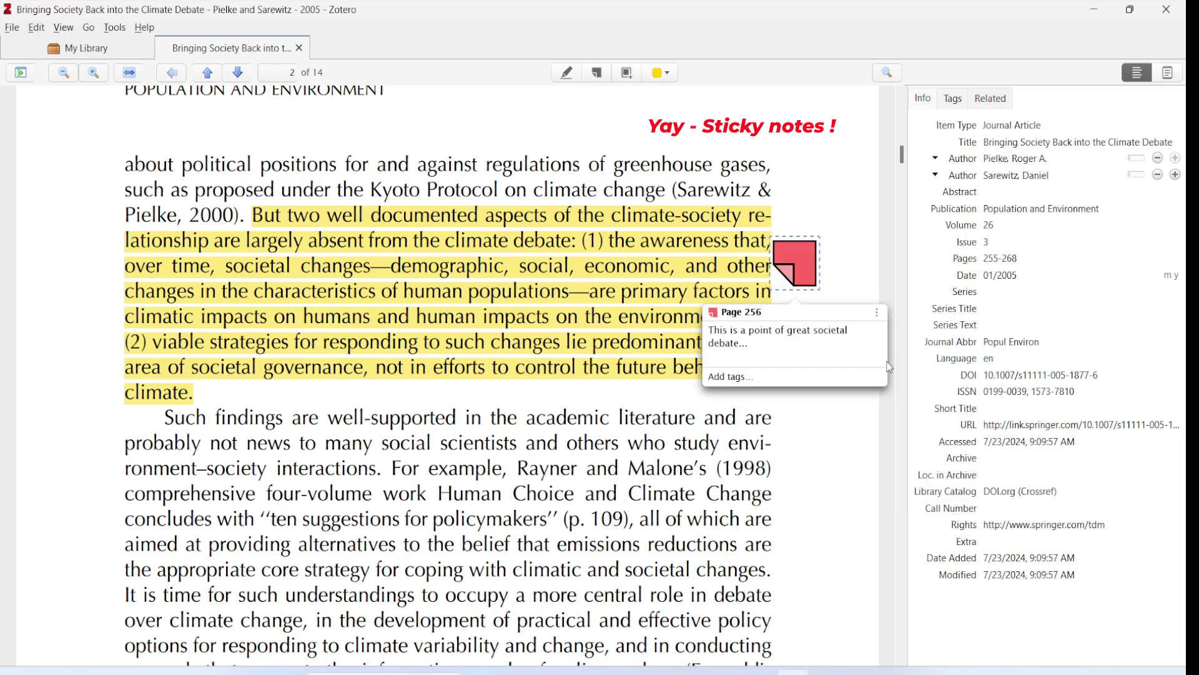
# - Add the tag "Societal Governance" to the red sticky note and close the note
pyautogui.click(877, 312)
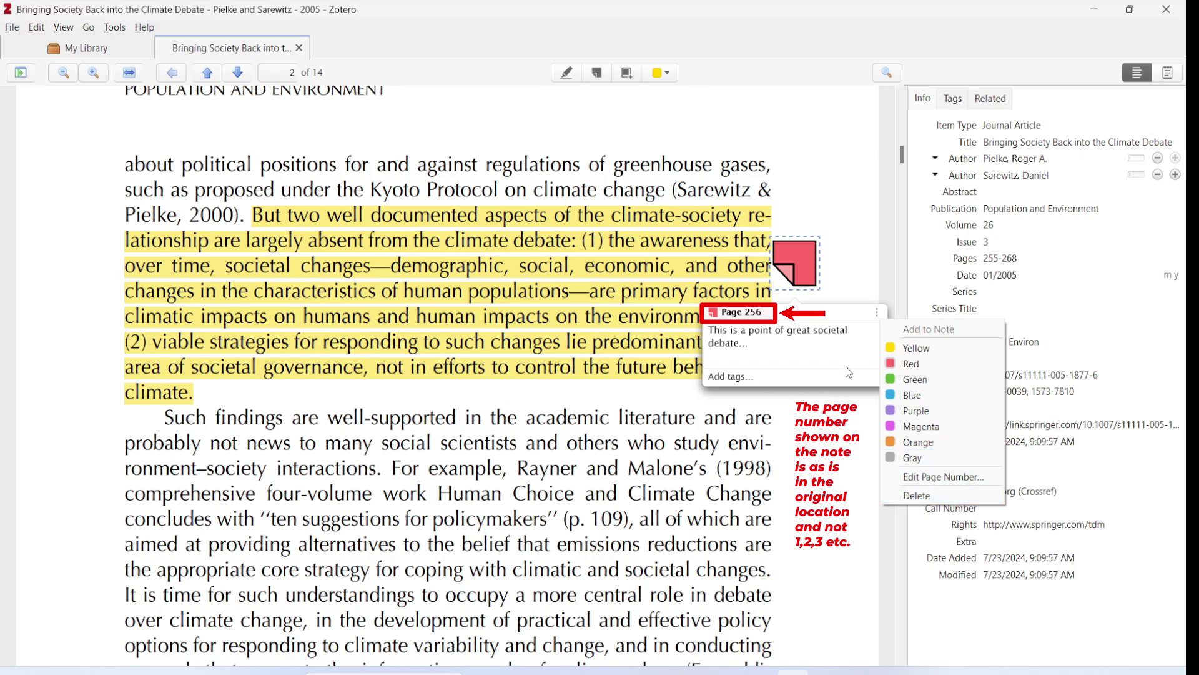
pyautogui.click(808, 288)
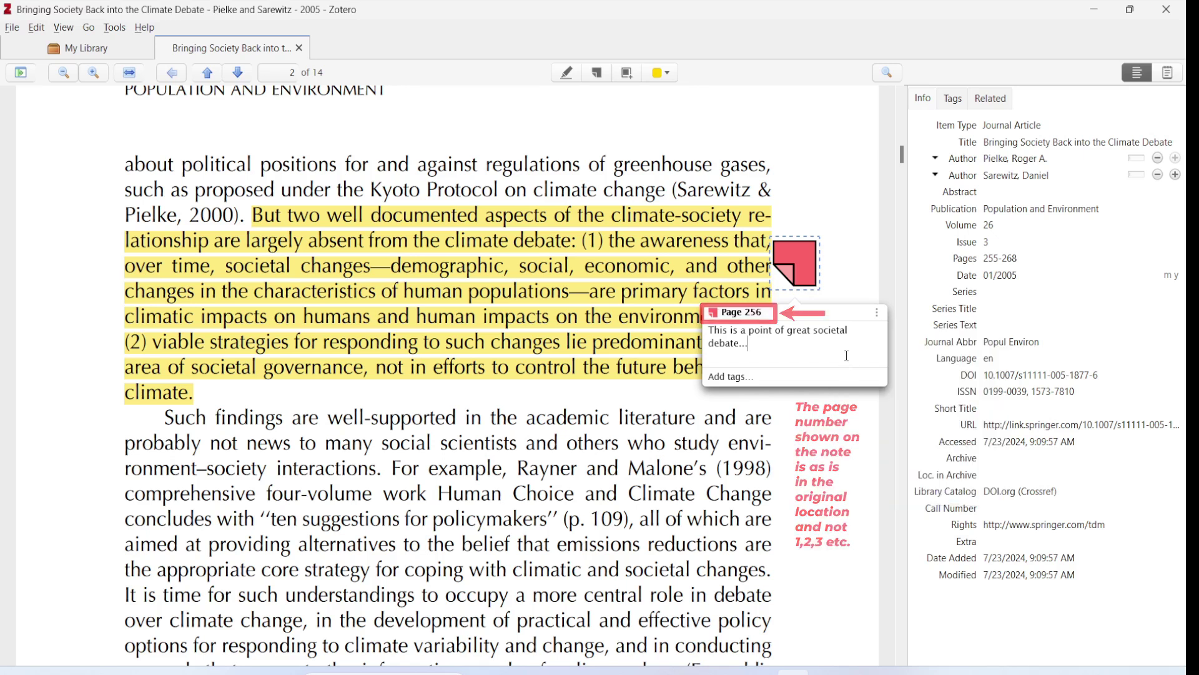
pyautogui.click(738, 379)
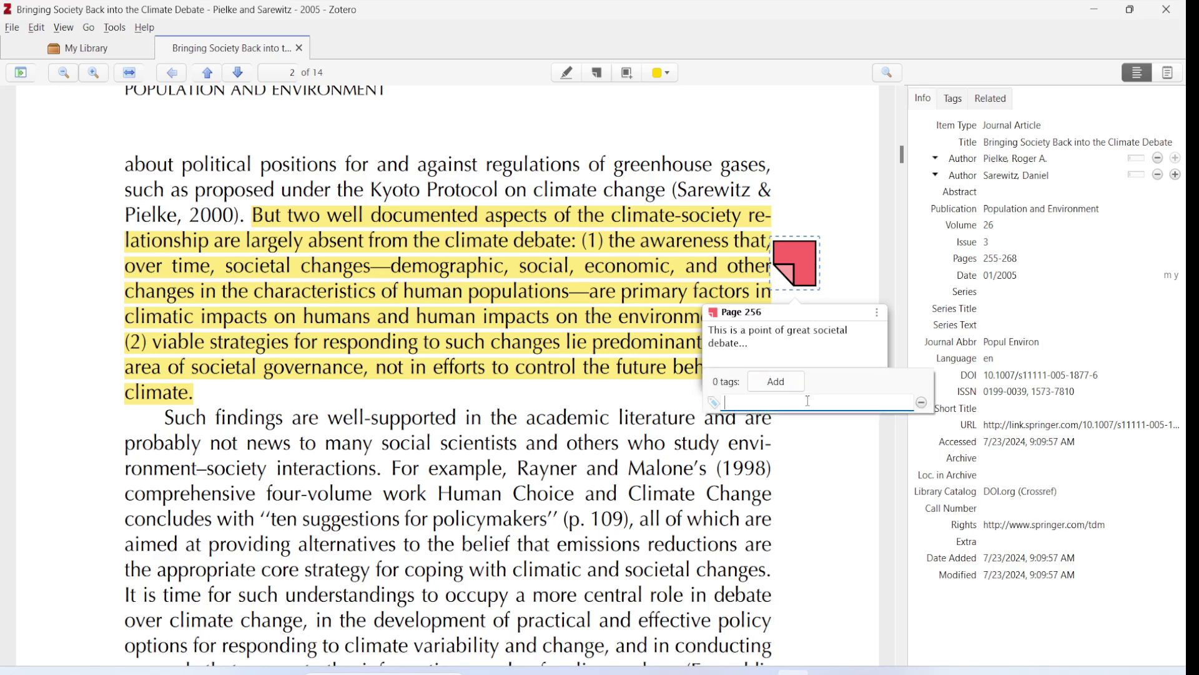
pyautogui.write('Societal Governance')
pyautogui.press('Return')
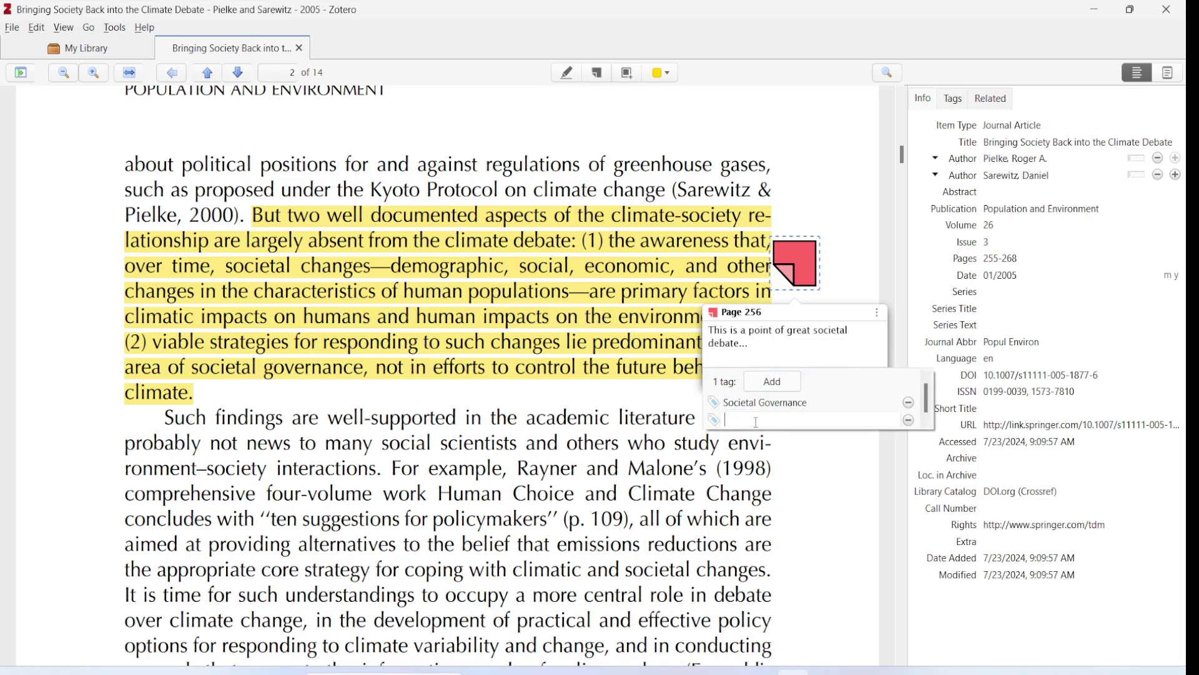
pyautogui.click(851, 258)
# - Activate the Select Area tool for capturing the US Hurricane Damage chart in Figure 1 on page 3
pyautogui.scroll(-5, 806, 280)
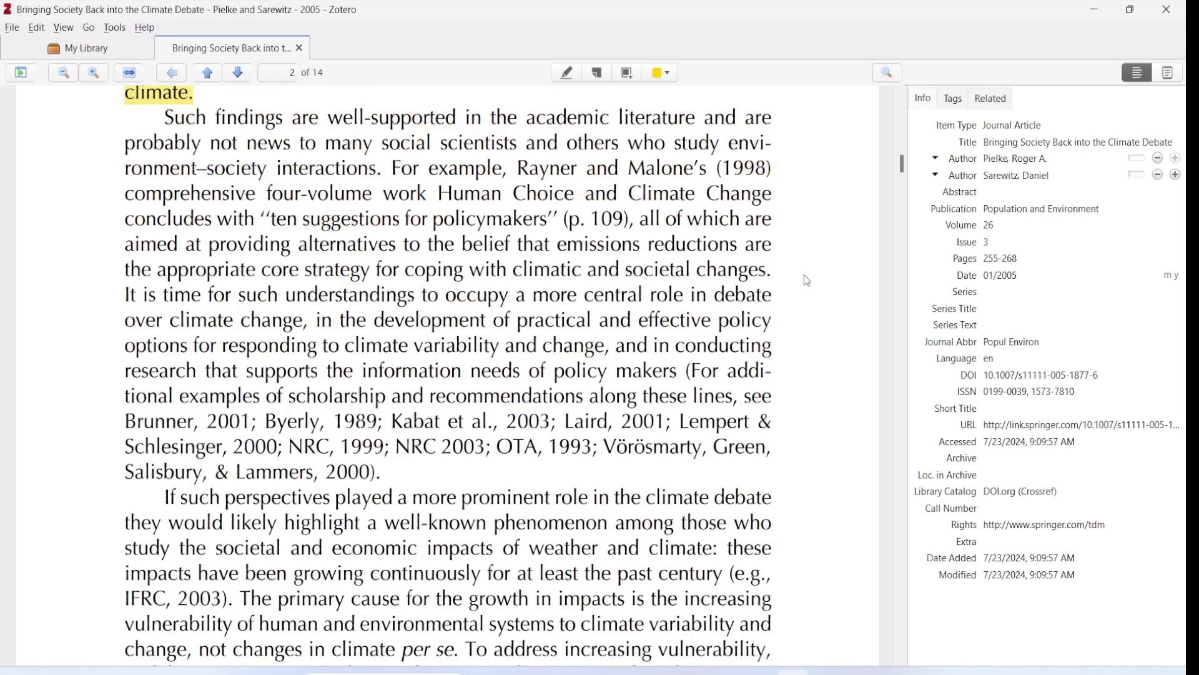
pyautogui.scroll(-5, 806, 281)
pyautogui.scroll(-10, 804, 294)
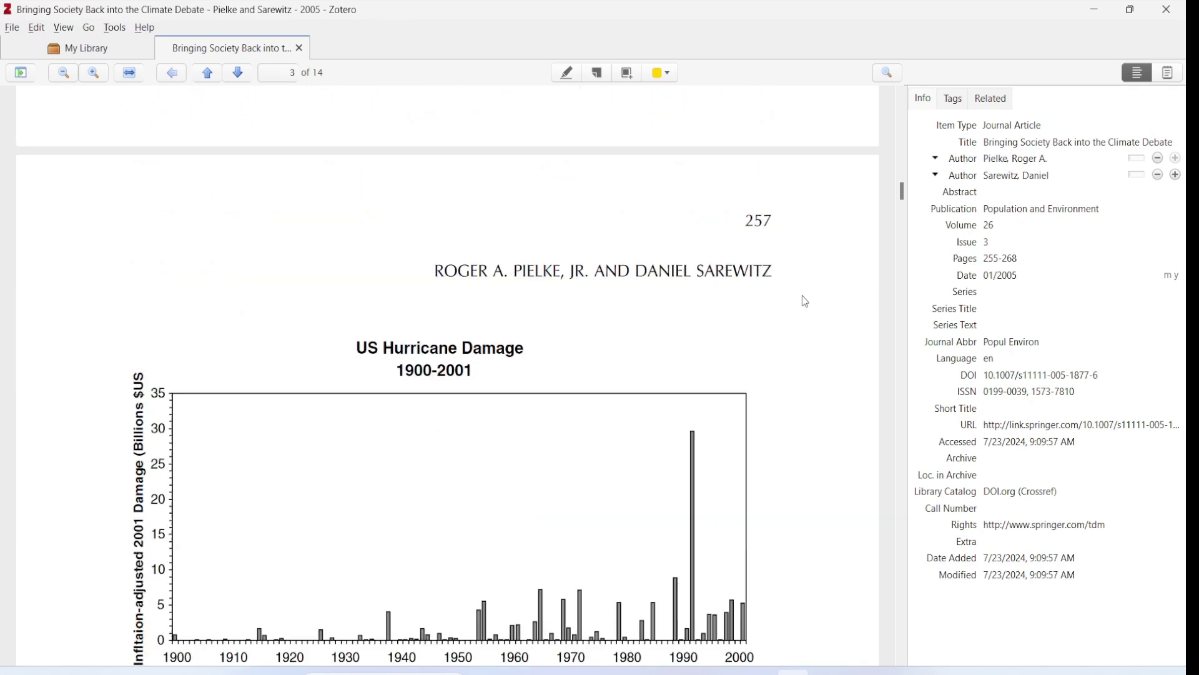
pyautogui.scroll(-3, 807, 301)
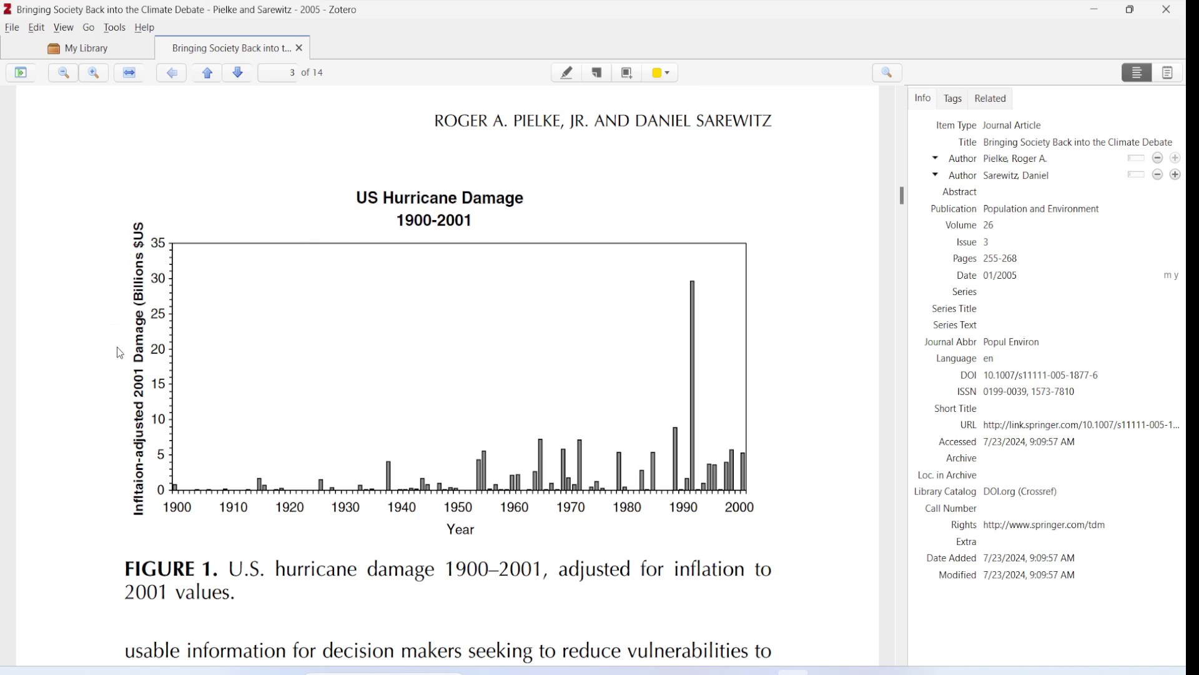
pyautogui.click(630, 75)
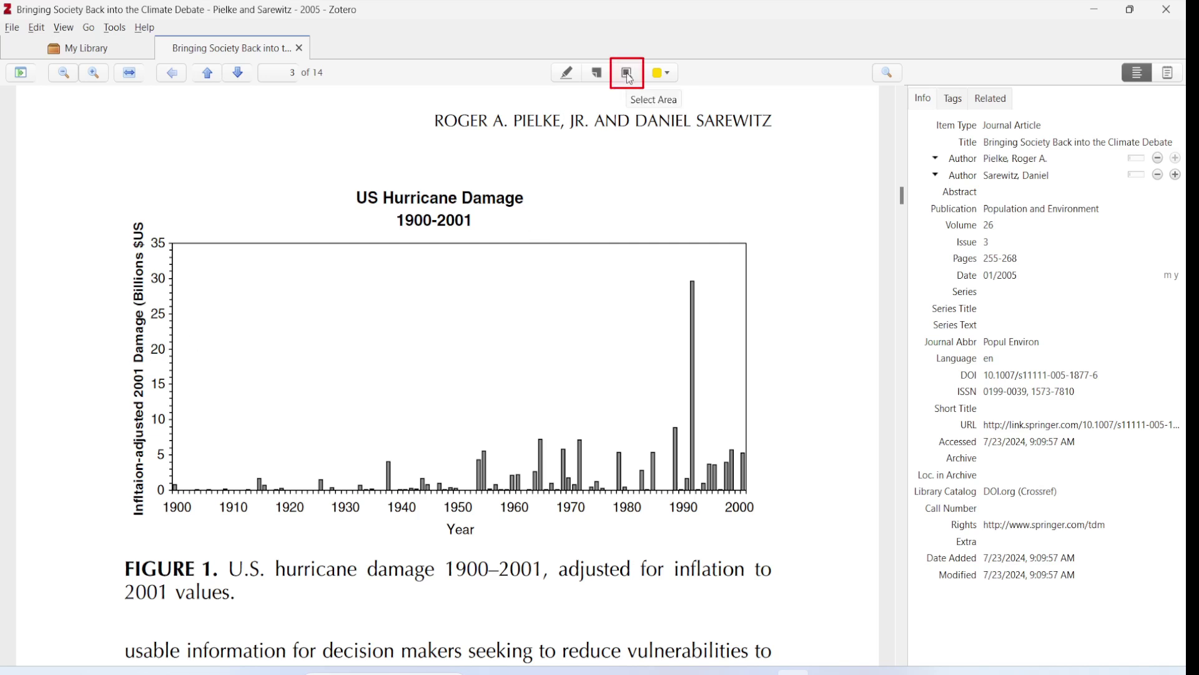
pyautogui.click(630, 76)
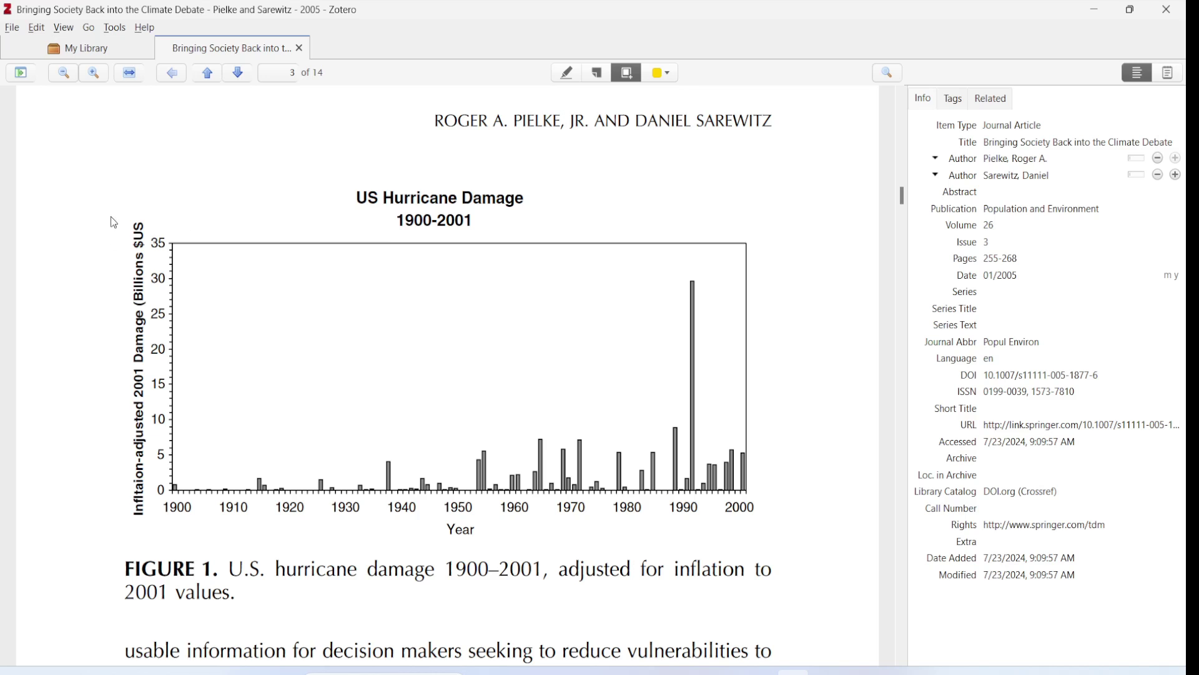